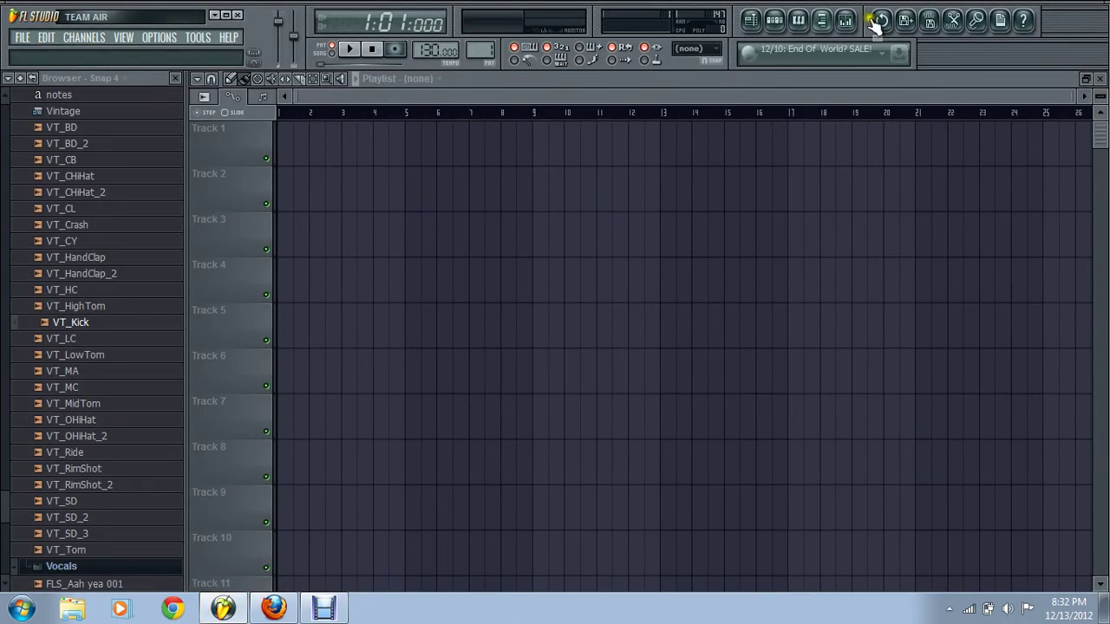
- Add a Harmless synth channel and position its plugin window so the whole interface is visible
left_click(123, 37)
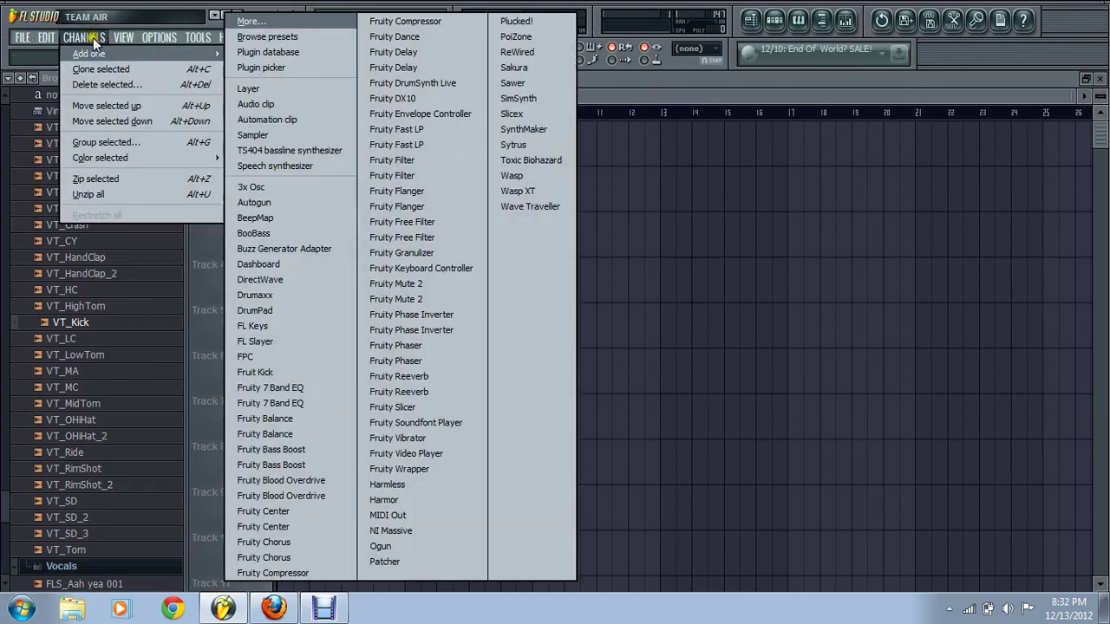
left_click(396, 487)
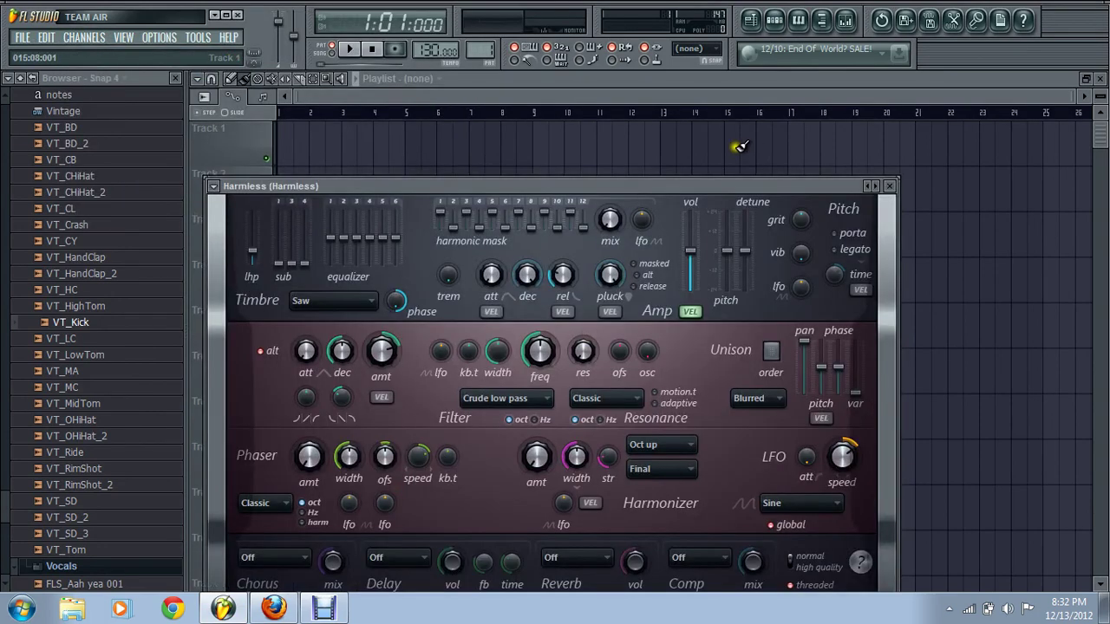
left_click_drag(647, 180, 716, 111)
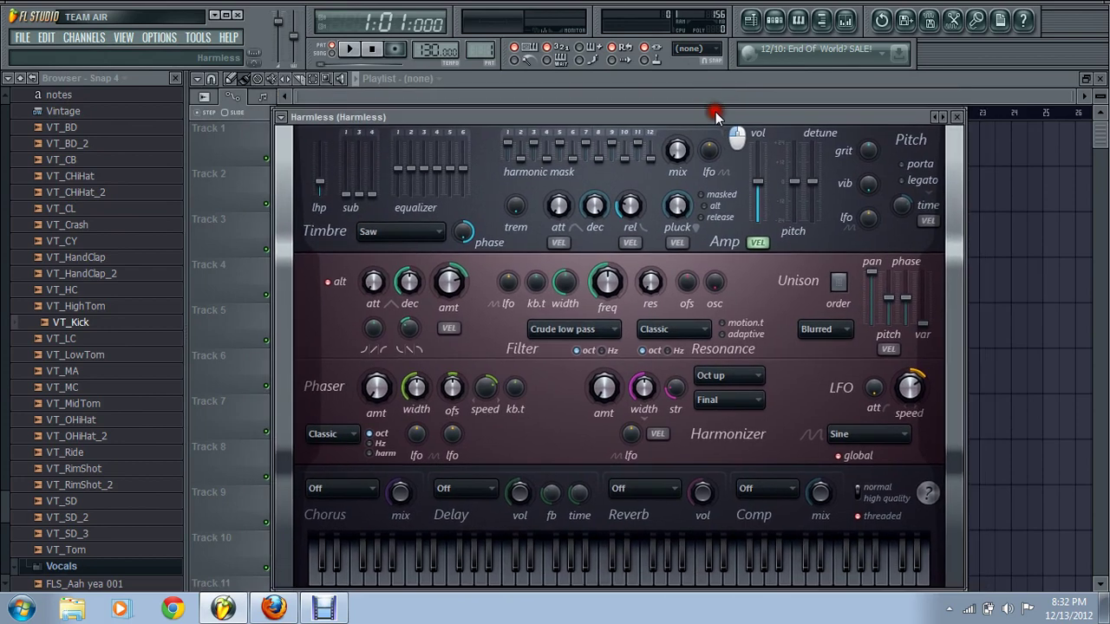
- Raise all three timbre sub sliders to maximum and pull equalizer band 1 down to minimum
left_click_drag(375, 201, 360, 141)
left_click_drag(357, 196, 349, 142)
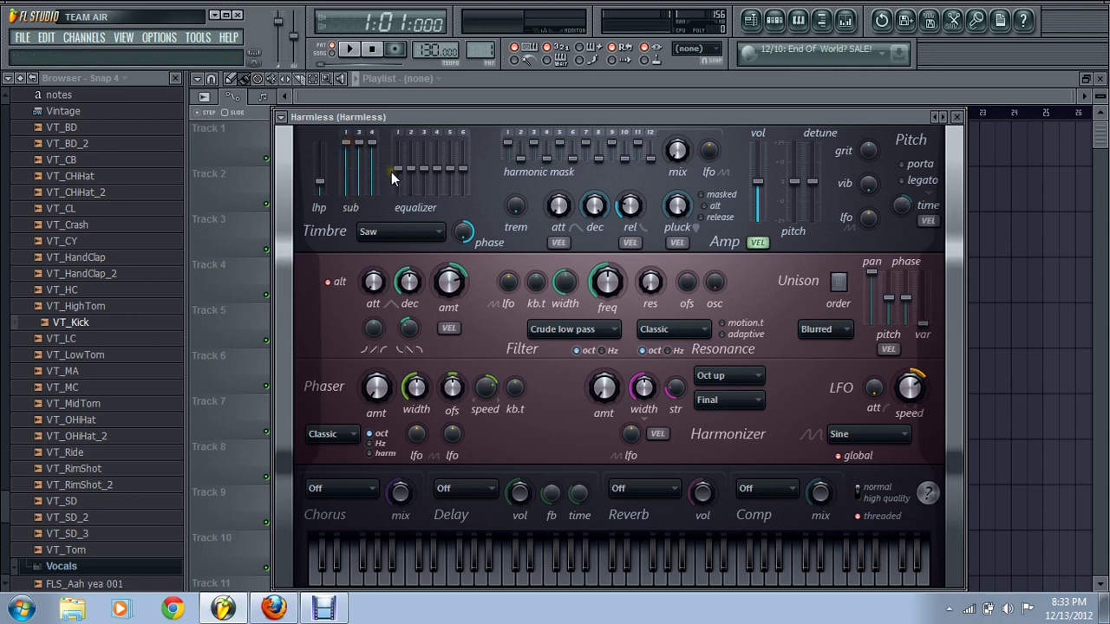
left_click_drag(400, 171, 431, 250)
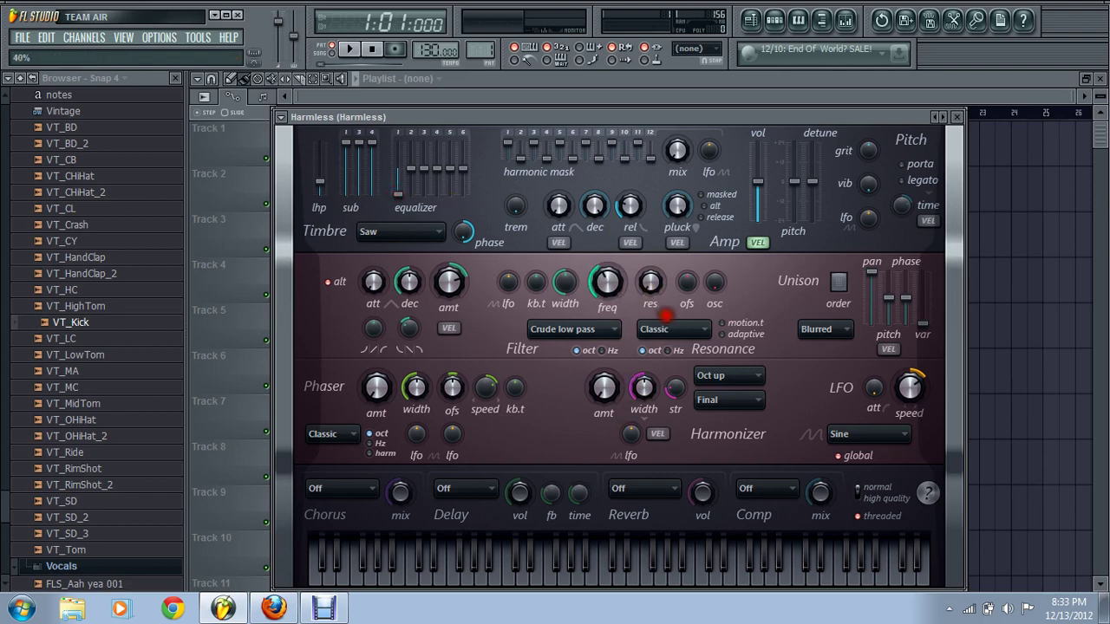
- Lower the Harmless filter envelope amount and frequency, and bring the master pitch slider down near its minimum
left_click_drag(448, 291, 458, 349)
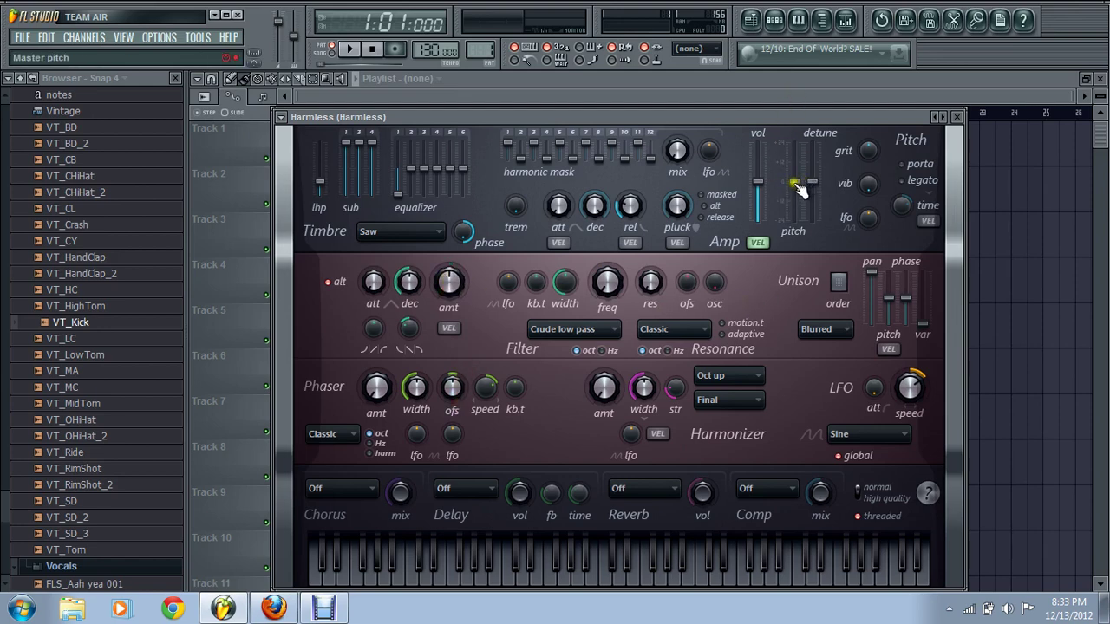
left_click_drag(796, 190, 803, 334)
left_click_drag(735, 114, 751, 108)
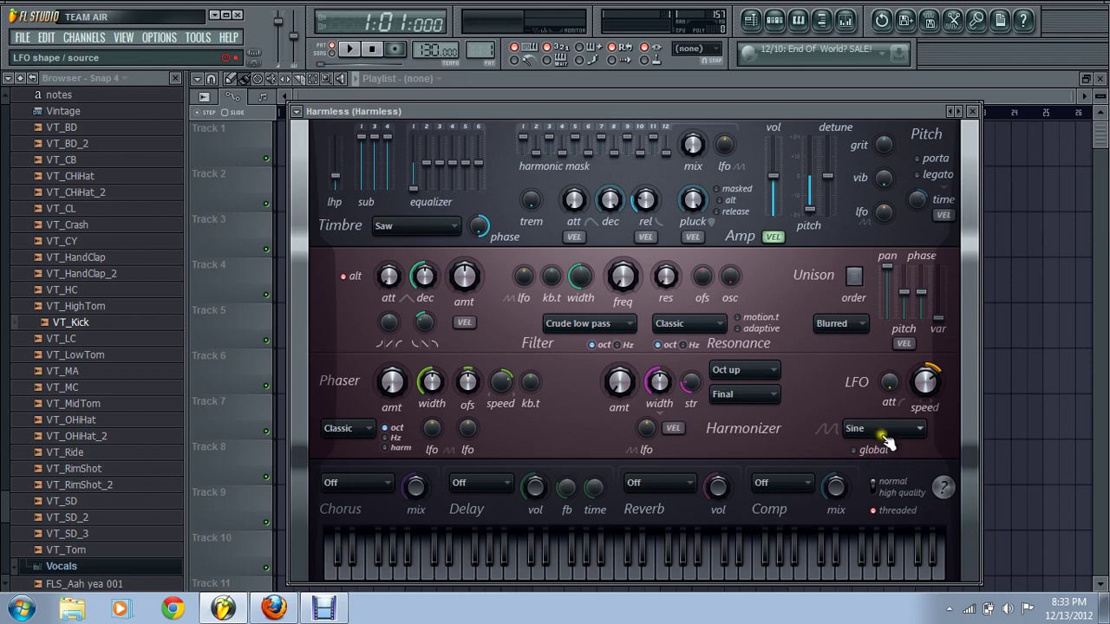
- Keep the LFO shape on Sine and raise both the LFO speed and the filter LFO amount
left_click(888, 429)
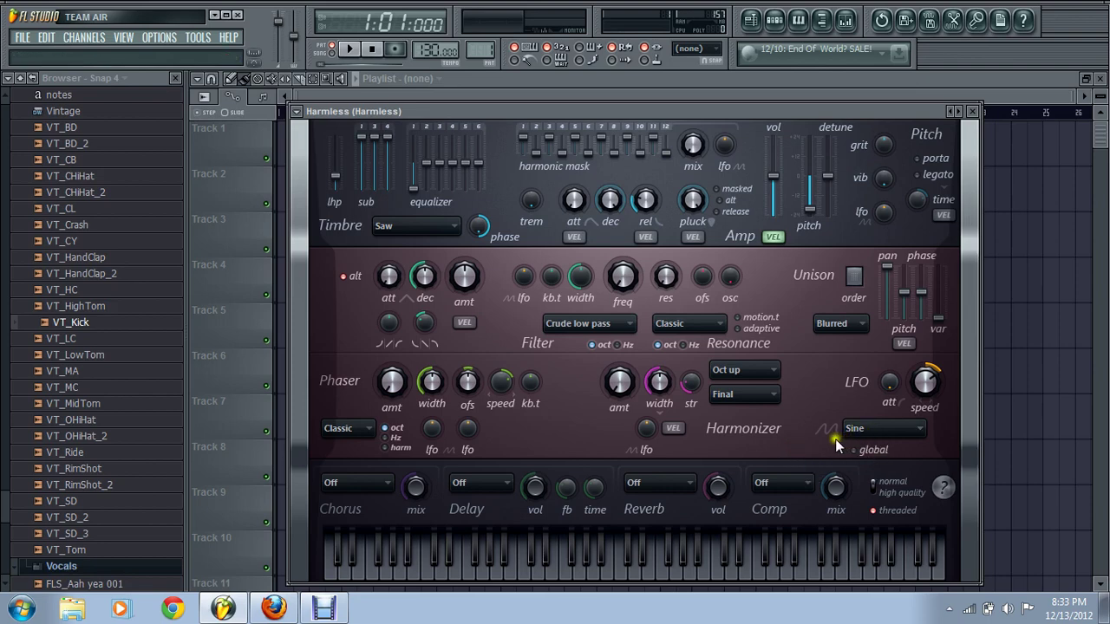
scroll(893, 425, "down", 1)
scroll(893, 424, "up", 2)
left_click_drag(925, 381, 925, 364)
left_click_drag(993, 137, 1011, 279)
left_click_drag(525, 279, 507, 189)
- Audition E5 while comparing LFO speeds, slowing it to about 20:37 and speeding it up to about 2:11
key("t")
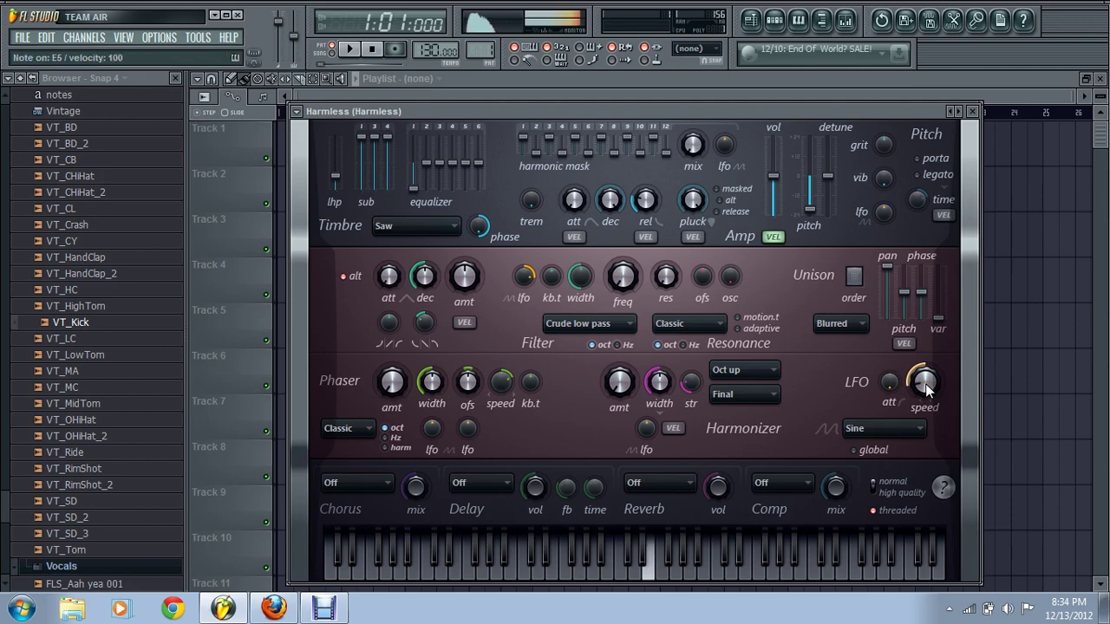
left_click(1008, 608)
left_click(1007, 607)
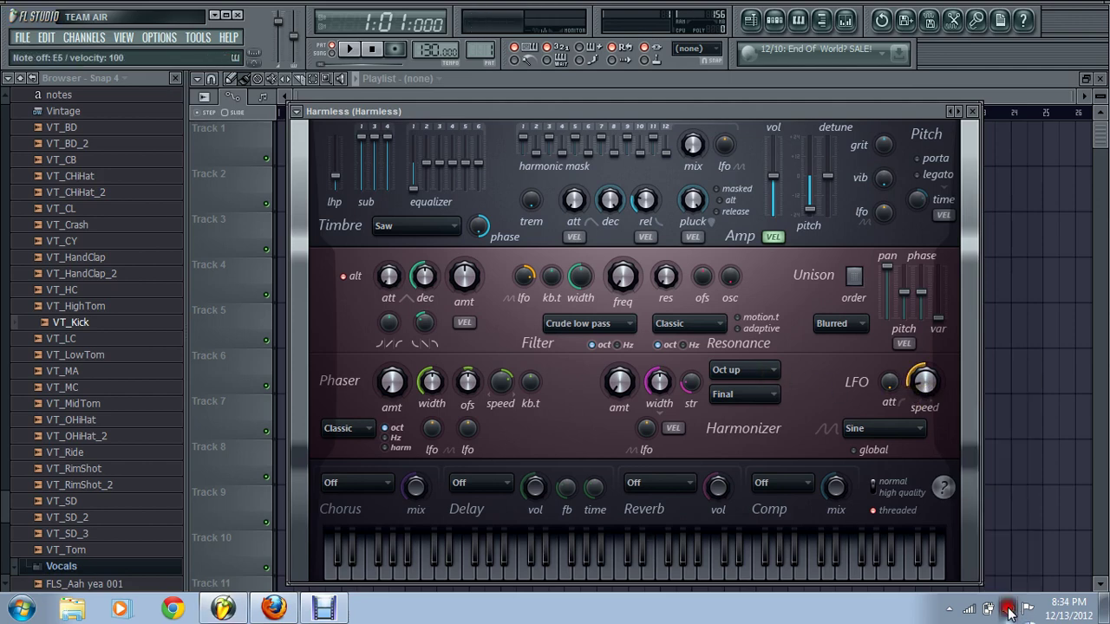
left_click(801, 114)
key("t")
left_click_drag(919, 385, 934, 449)
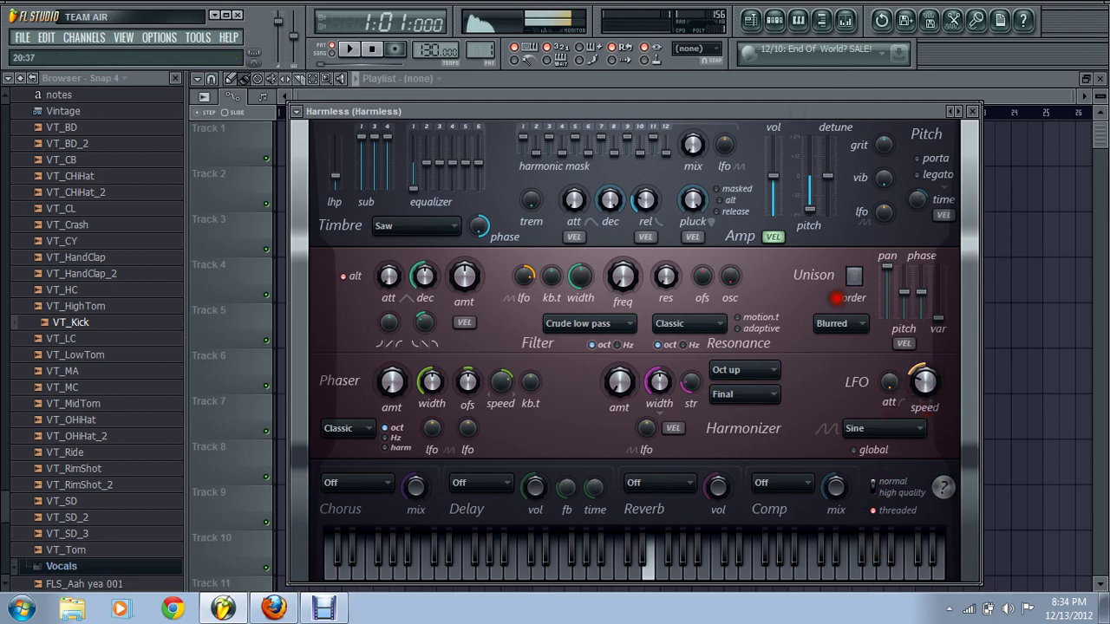
key("e")
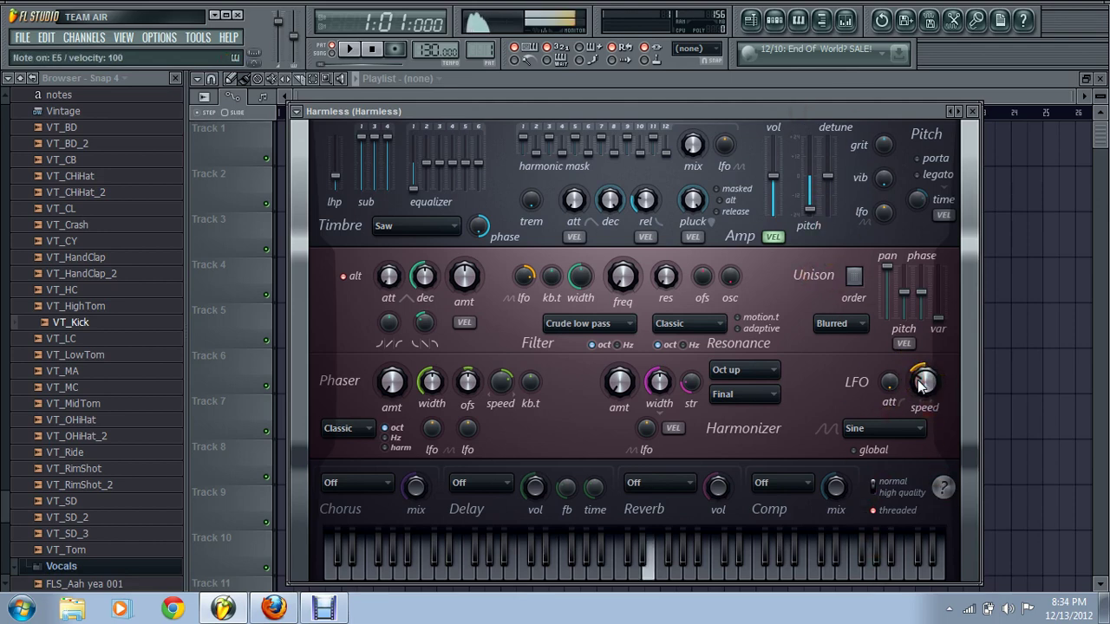
left_click_drag(921, 386, 922, 368)
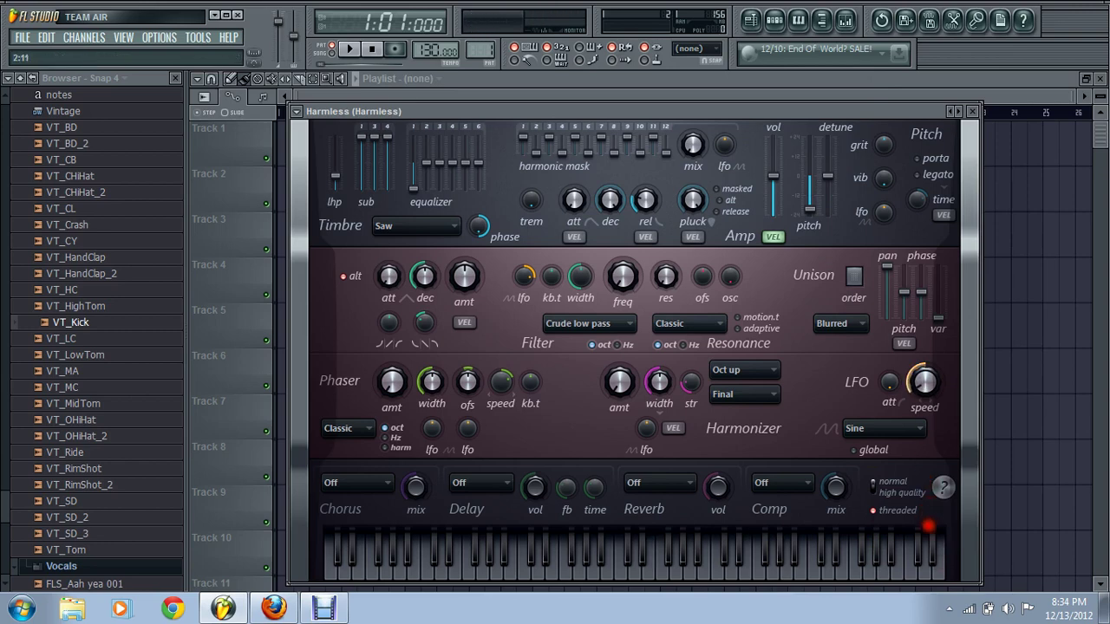
key("e")
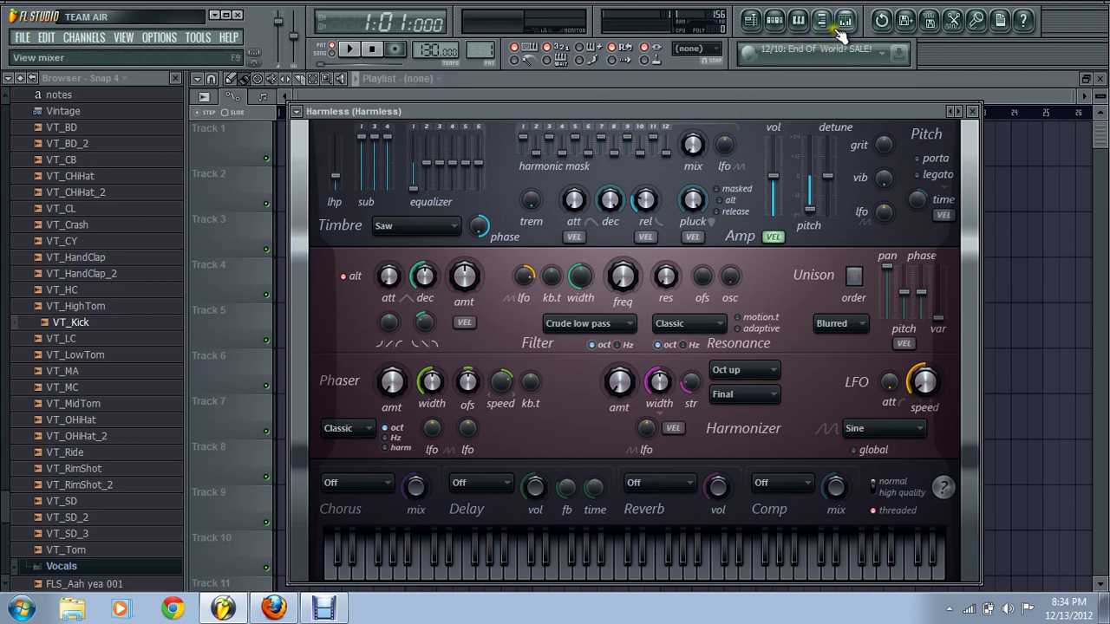
- Open the mixer and link the Harmless channel to the first insert track
left_click_drag(768, 111, 754, 113)
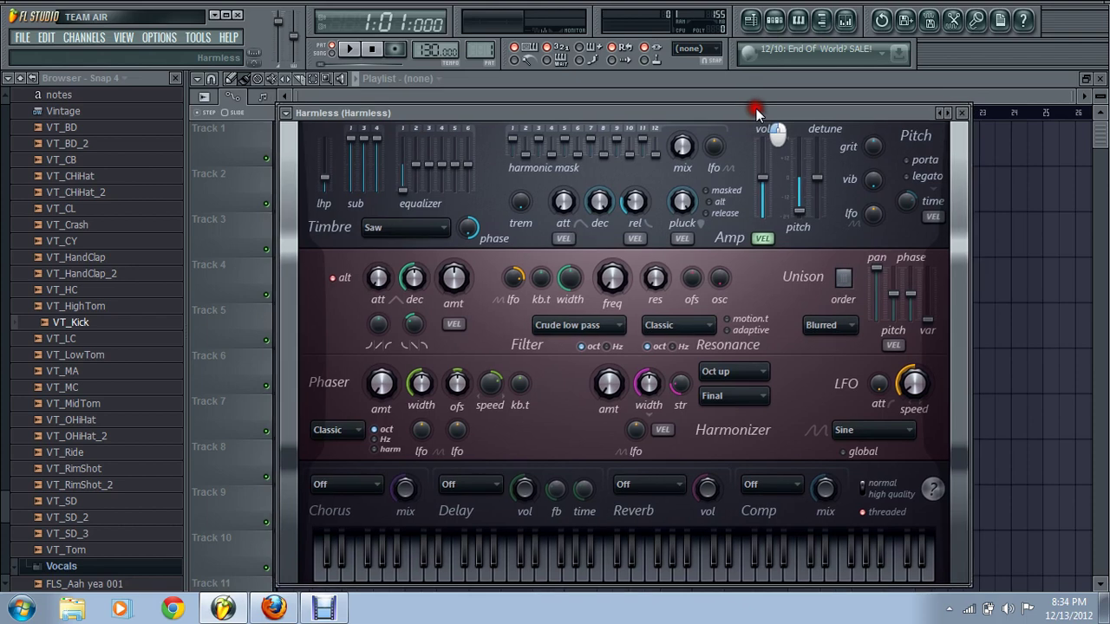
left_click(847, 22)
left_click_drag(612, 389, 598, 232)
right_click(351, 342)
mouse_move(513, 296)
left_click(575, 297)
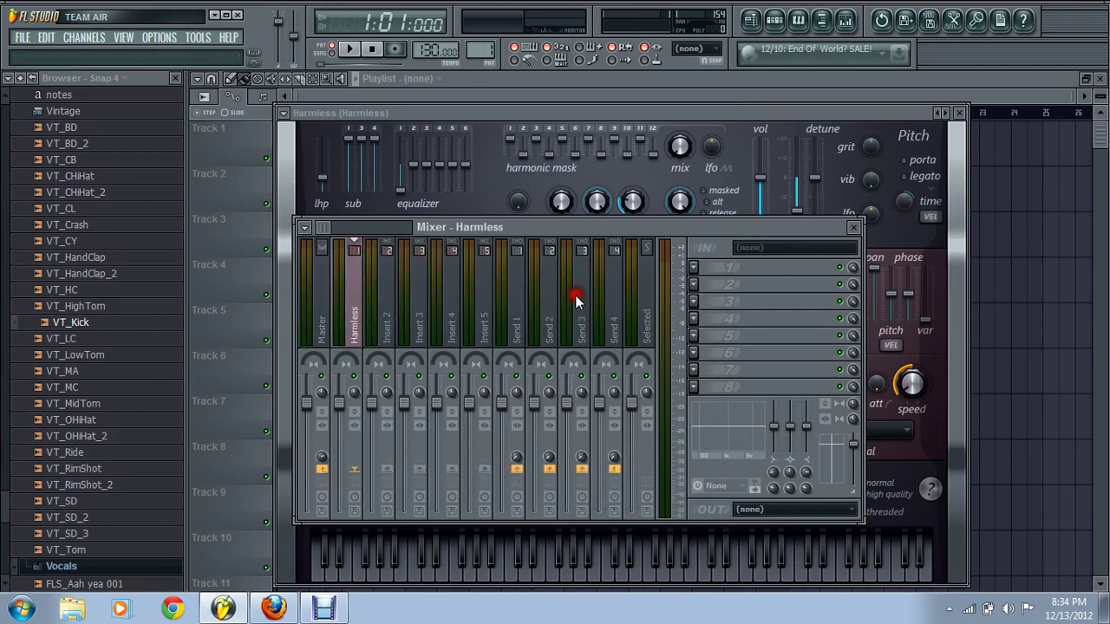
- Load Fruity Squeeze into effect slot 1 of the Harmless mixer track and arrange its window above the mixer
left_click(698, 270)
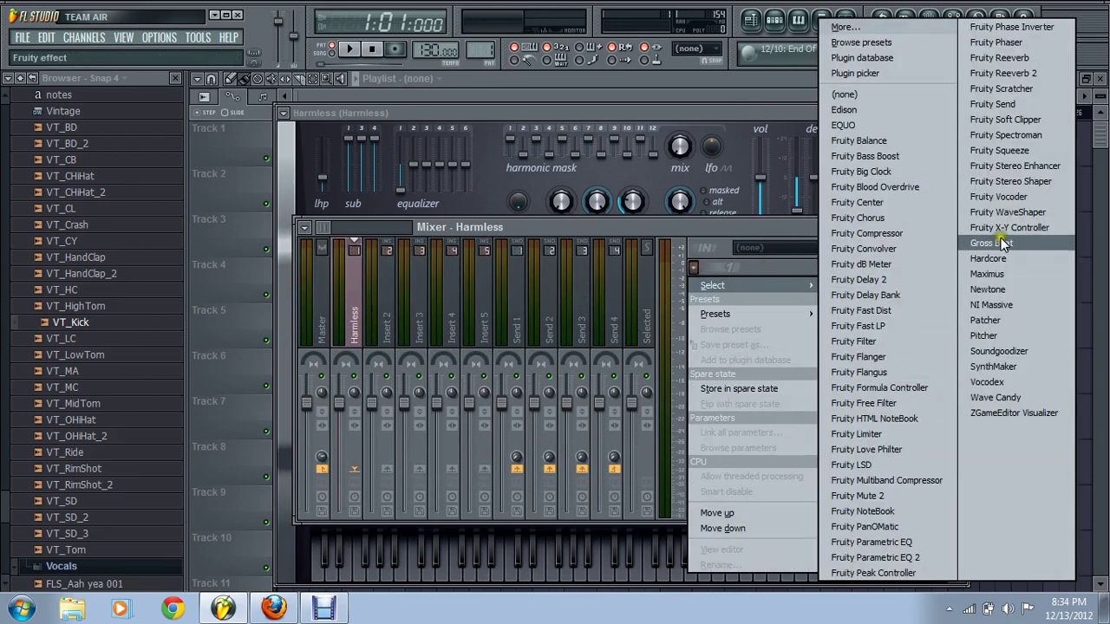
left_click(1012, 151)
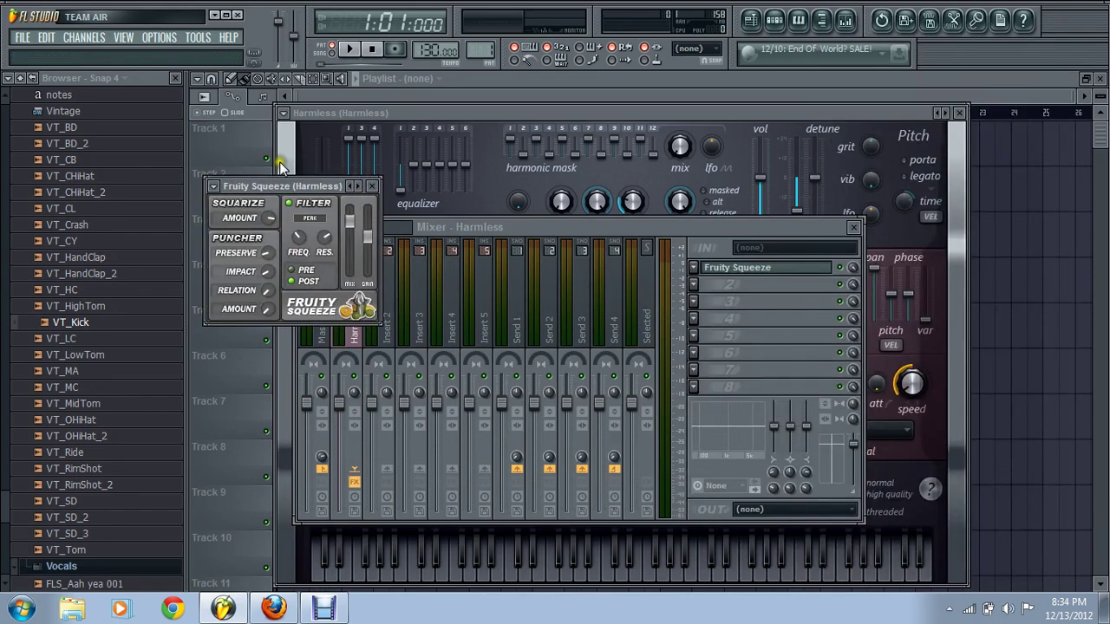
left_click_drag(288, 185, 572, 223)
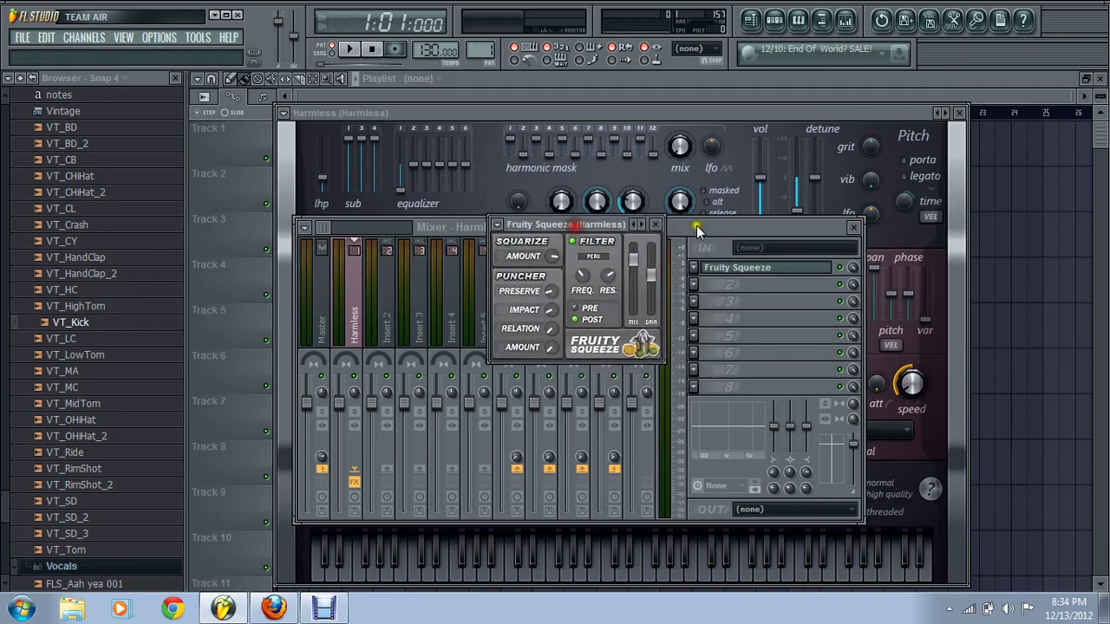
left_click_drag(680, 227, 695, 482)
left_click_drag(570, 228, 593, 215)
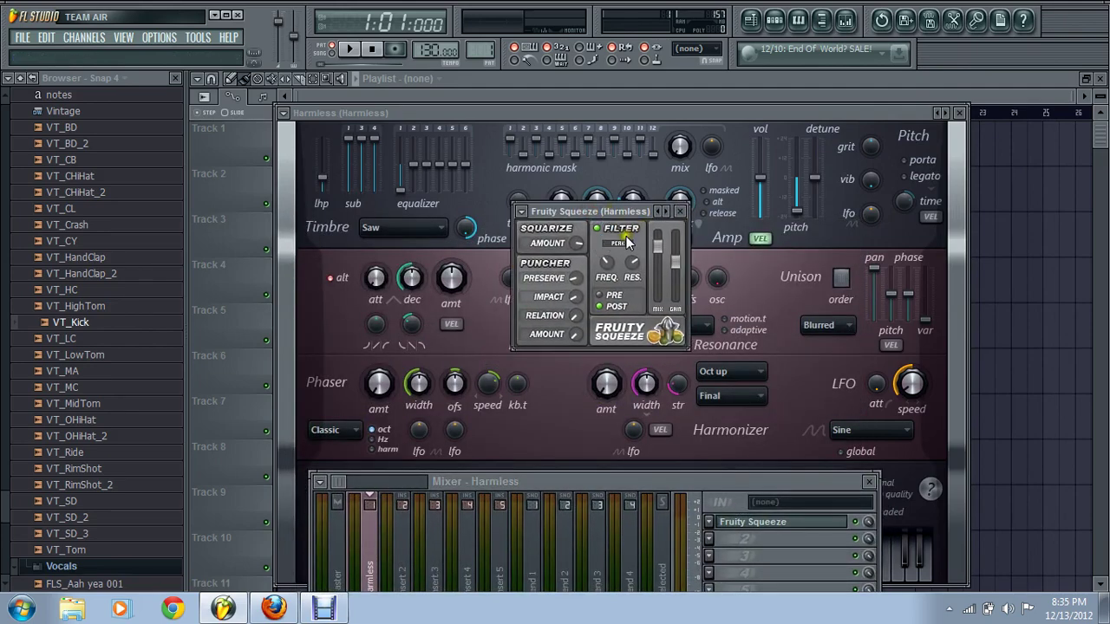
- Set the Fruity Squeeze filter to High Pass in Pre mode and raise the mix and gain sliders to maximum
key("e")
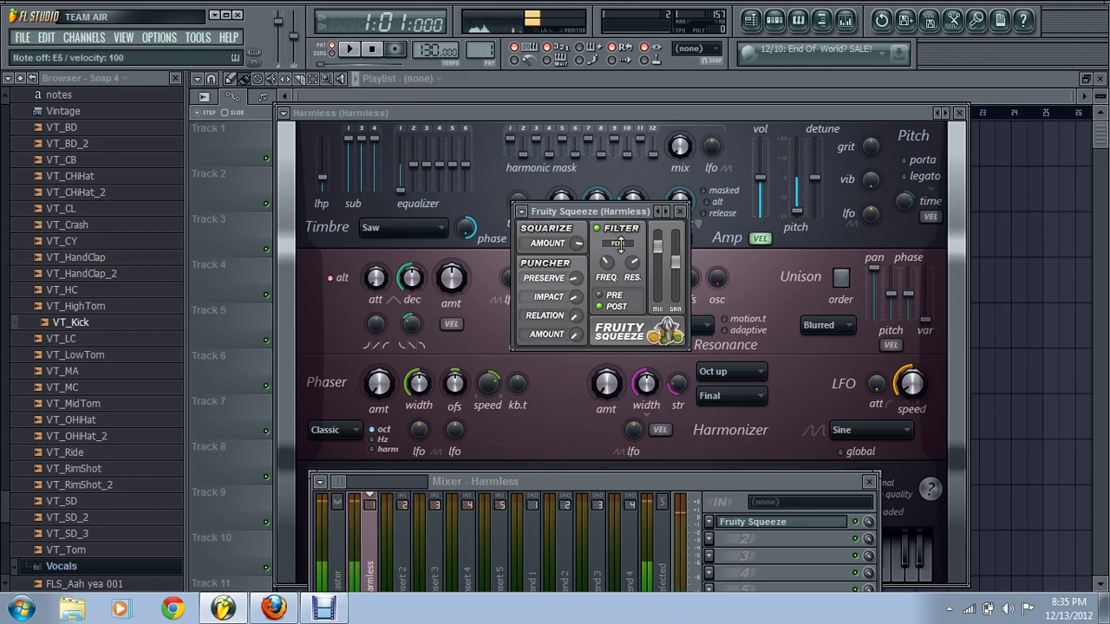
left_click_drag(620, 245, 625, 452)
left_click(603, 295)
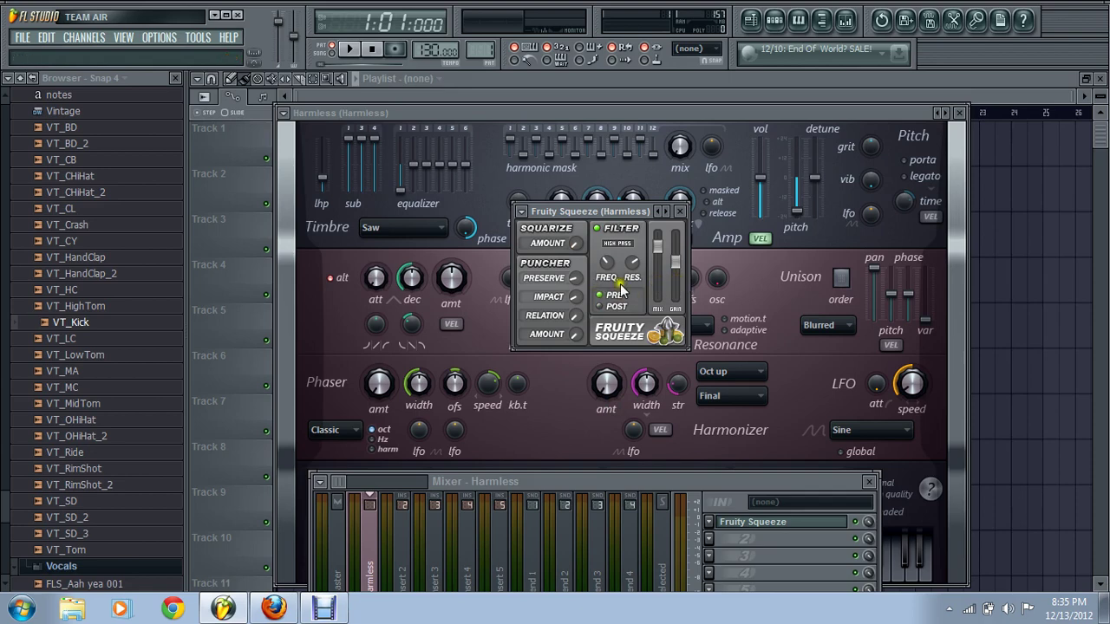
mouse_move(664, 291)
left_mouse_down()
mouse_move(690, 223)
mouse_move(659, 211)
left_mouse_up()
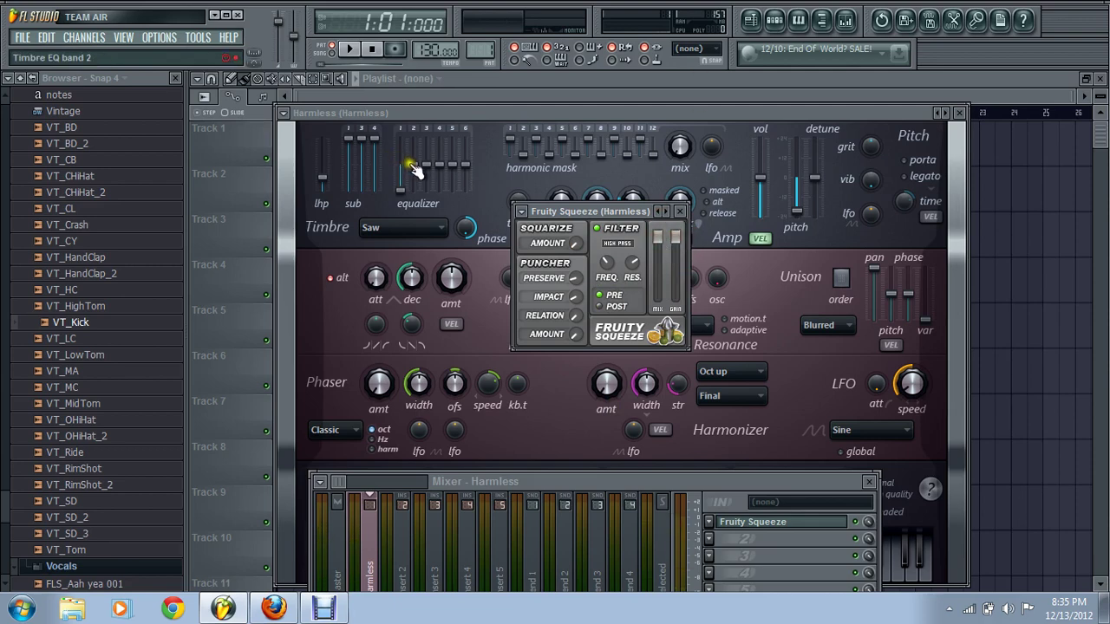
- Lower timbre EQ band 2 in Harmless to about -10.6 dB
left_click_drag(414, 170, 417, 177)
mouse_move(429, 214)
left_mouse_down()
mouse_move(449, 306)
mouse_move(439, 222)
left_mouse_up()
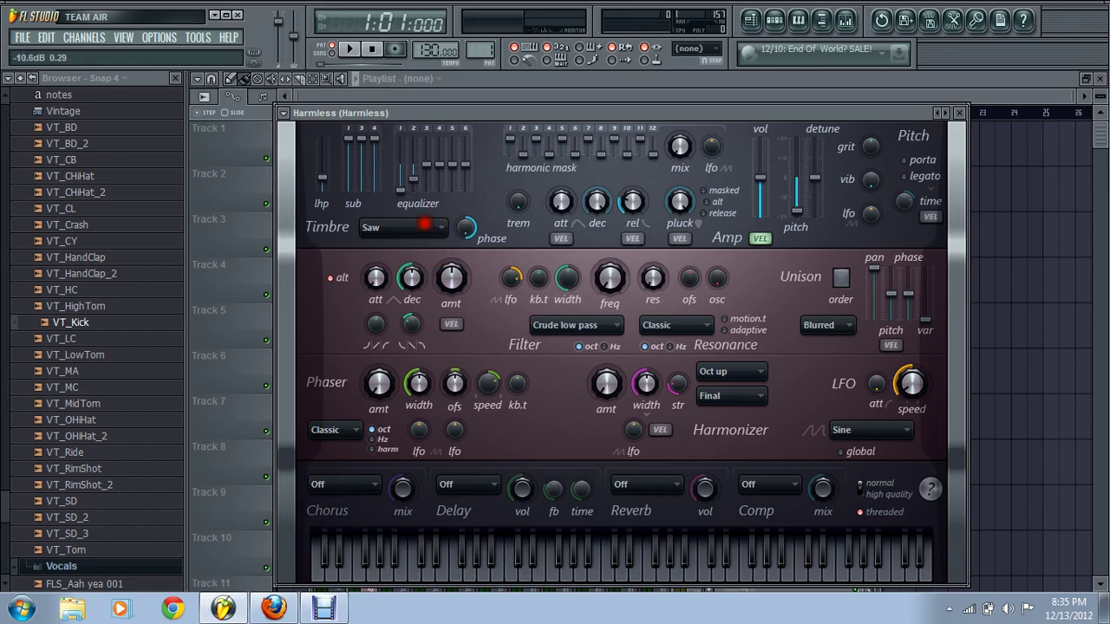
- Reopen Fruity Squeeze from the mixer and raise the Puncher's Preserve and Impact knobs
left_click(846, 19)
left_click(754, 525)
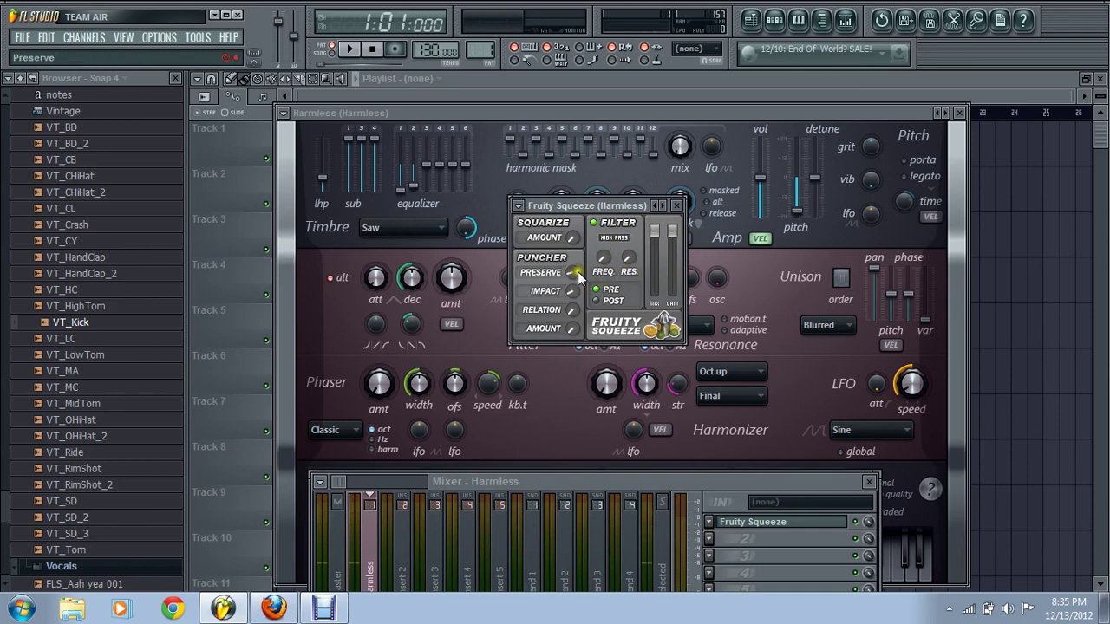
left_click_drag(571, 273, 575, 254)
left_click_drag(571, 294, 575, 272)
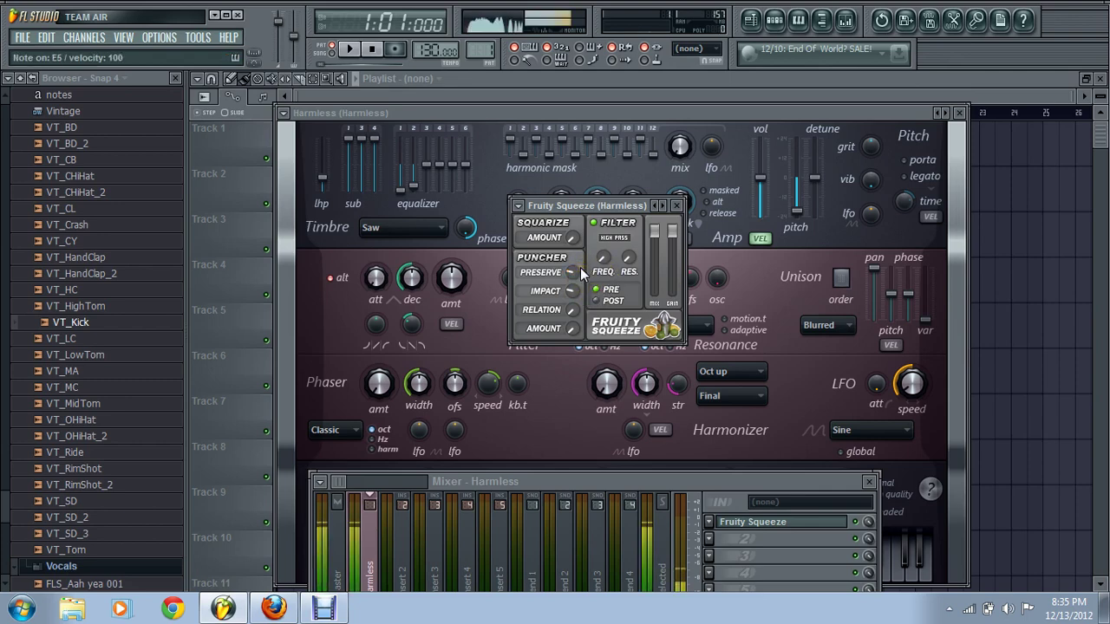
mouse_move(580, 267)
left_mouse_down()
mouse_move(574, 276)
mouse_move(572, 262)
left_mouse_up()
mouse_move(576, 307)
left_mouse_down()
mouse_move(578, 284)
mouse_move(573, 308)
mouse_move(573, 295)
left_mouse_up()
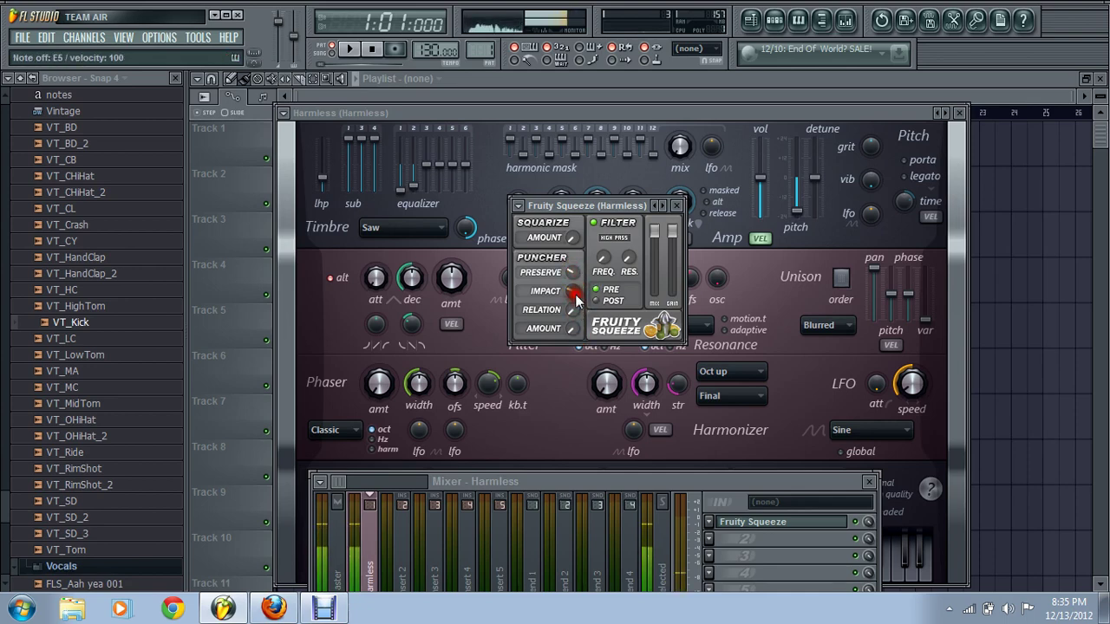
- Move the Fruity Squeeze window aside and fine-tune the filter LFO amount in Harmless
left_click_drag(598, 208, 729, 265)
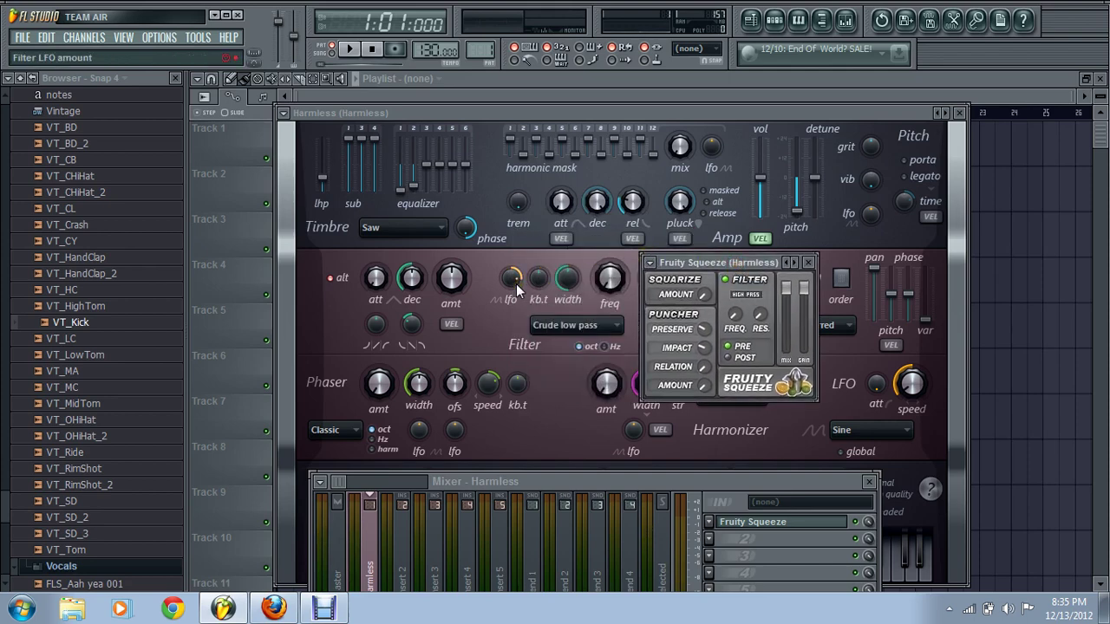
left_click_drag(517, 289, 516, 313)
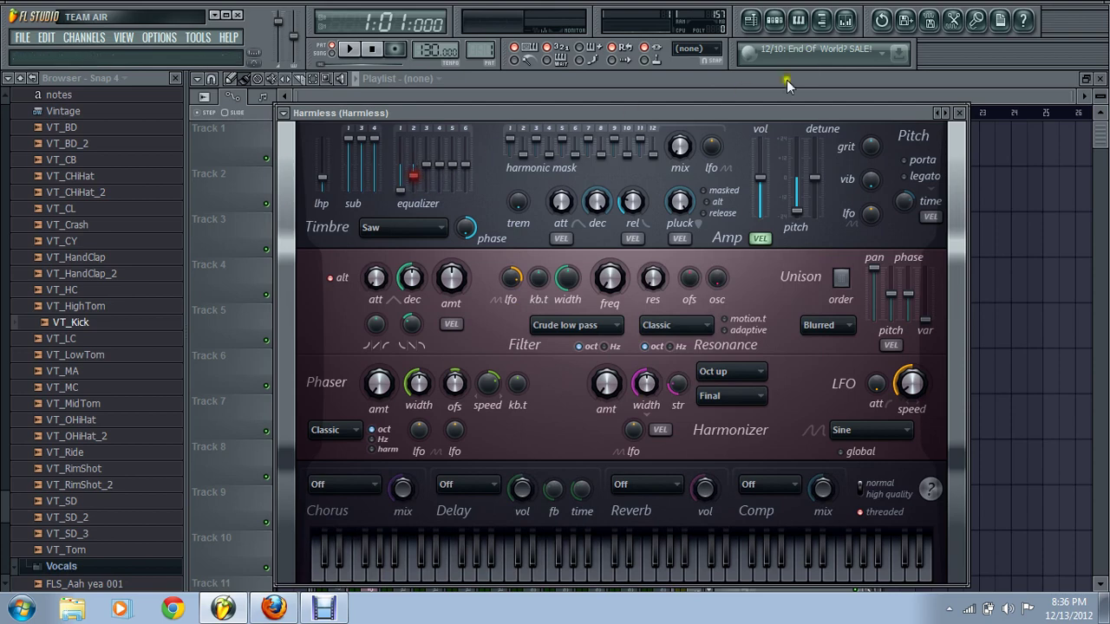
- Bring back Fruity Squeeze over the synth, and collapse the channel rack and park it out of the way
left_click(774, 19)
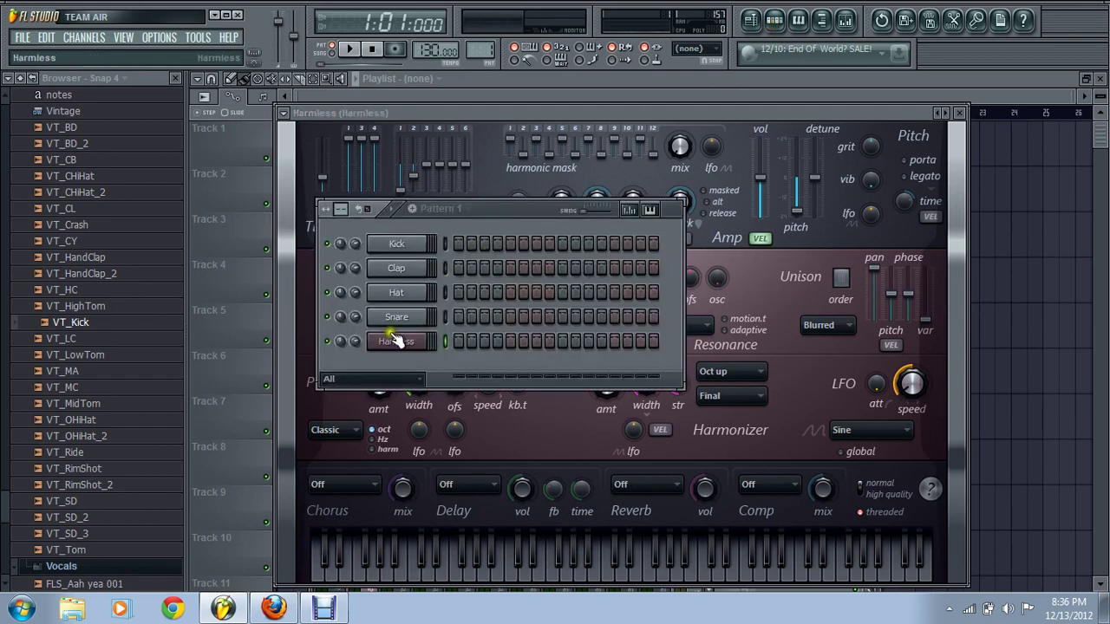
left_click(846, 19)
left_click(773, 523)
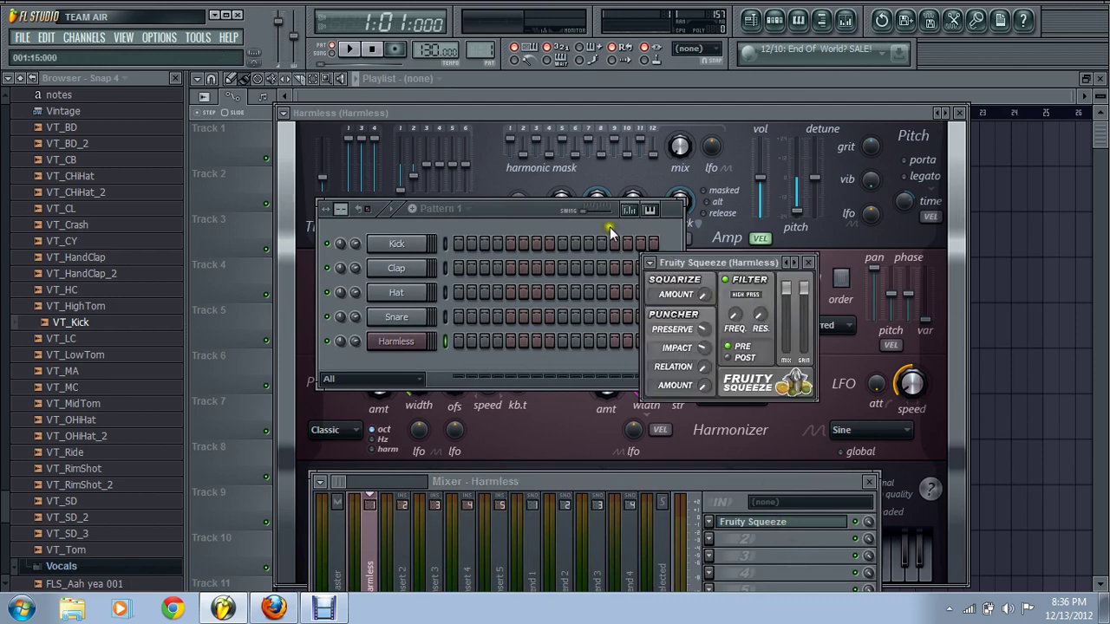
double_click(520, 208)
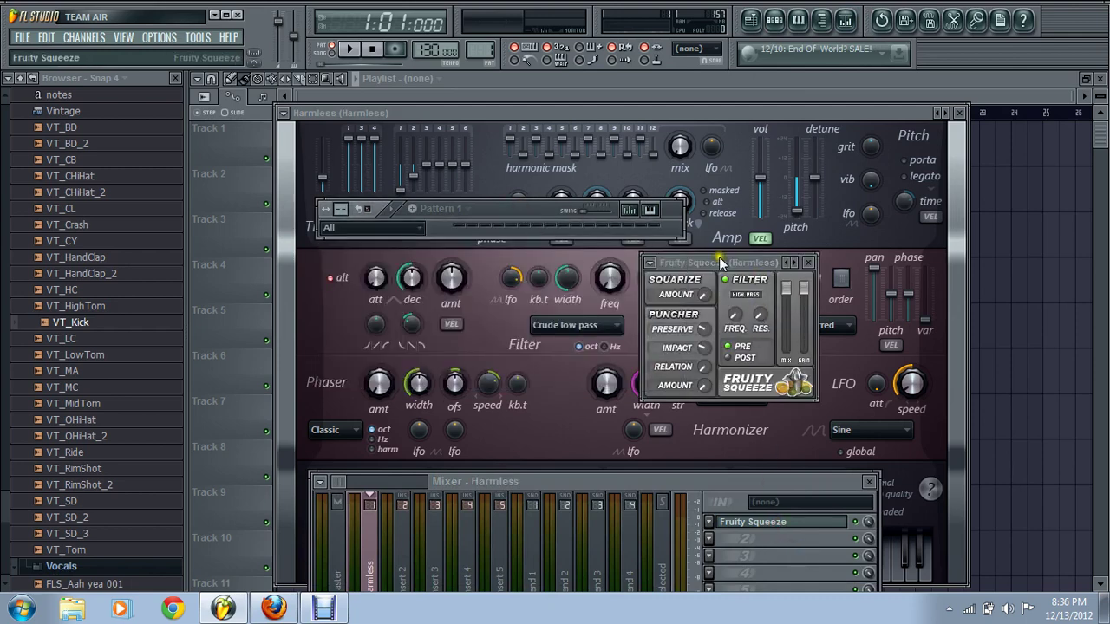
left_click_drag(506, 204, 938, 207)
left_click_drag(740, 262, 613, 236)
left_click_drag(936, 207, 1030, 166)
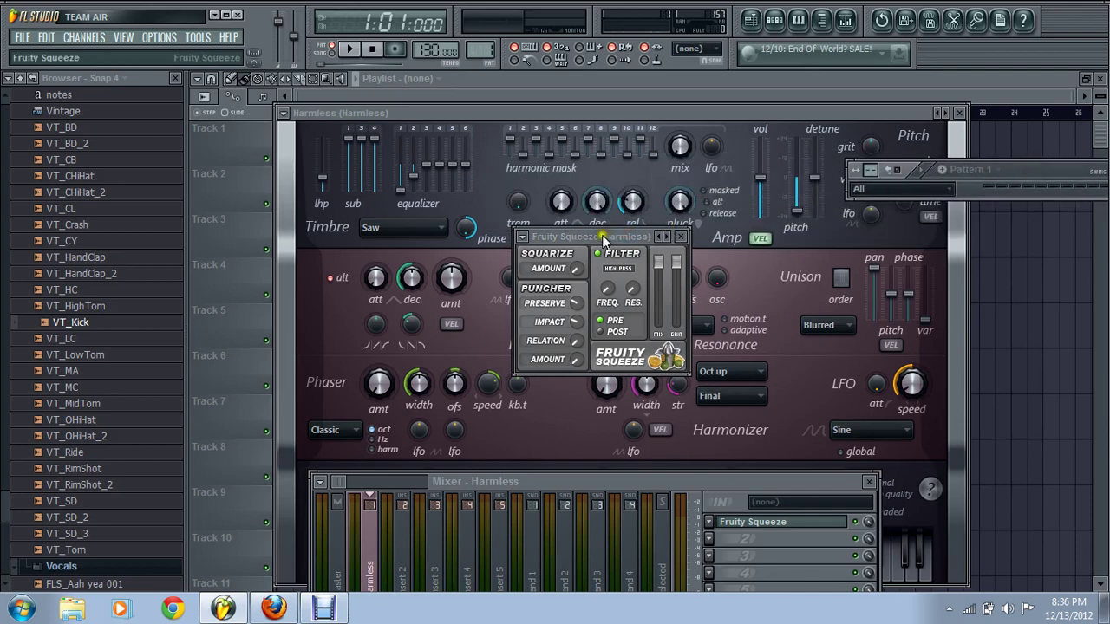
- Fine-tune the Puncher's Preserve knob in Fruity Squeeze and move its window off the filter controls
mouse_move(576, 303)
left_mouse_down()
mouse_move(574, 335)
mouse_move(577, 303)
left_mouse_up()
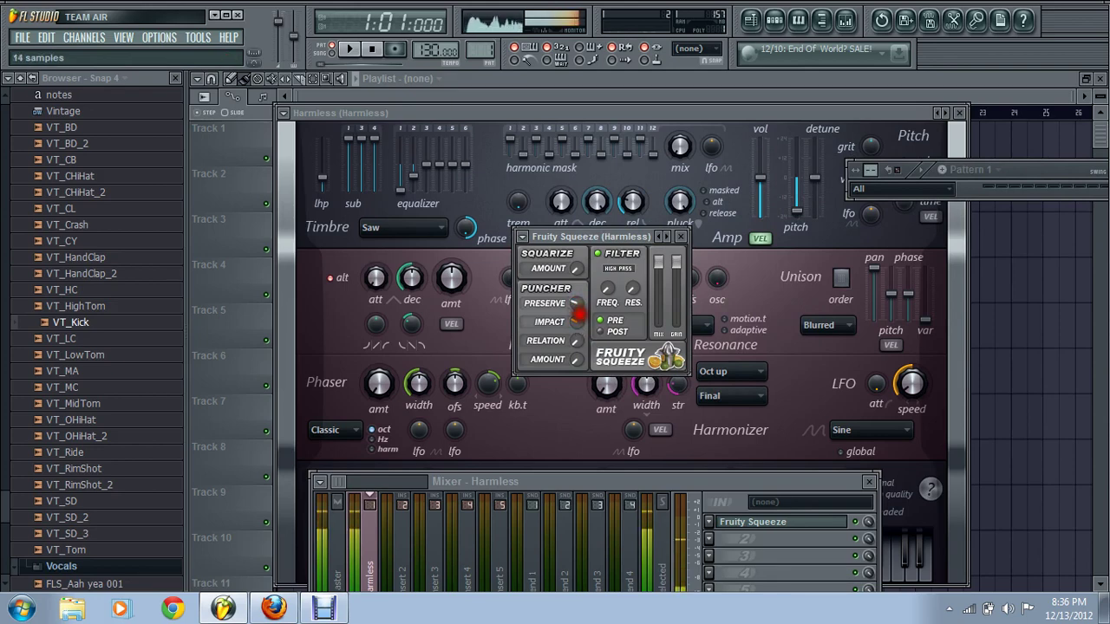
left_click_drag(583, 239, 452, 287)
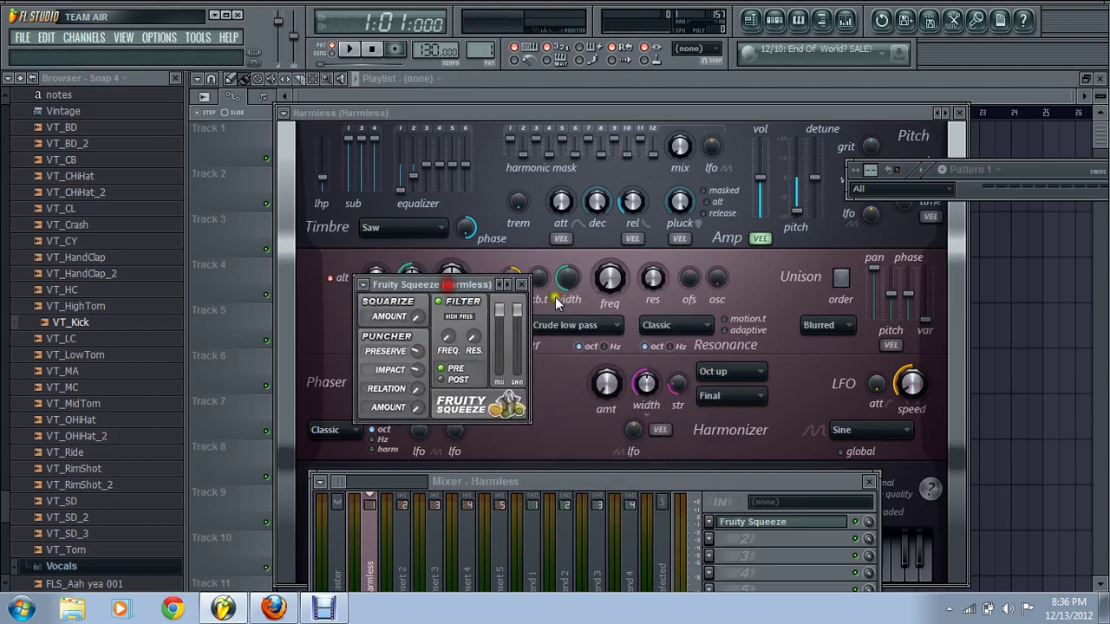
- Set the Harmless filter resonance to 100%, then reopen Fruity Squeeze and fine-tune the Puncher's Preserve knob while auditioning notes
left_click_drag(654, 283, 644, 244)
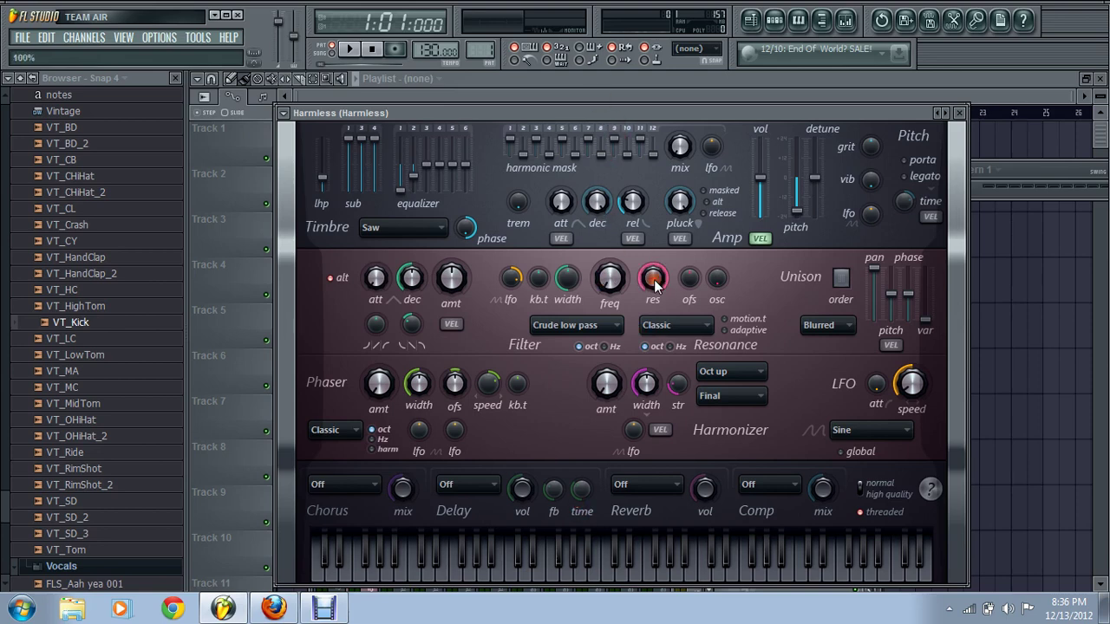
left_click(845, 19)
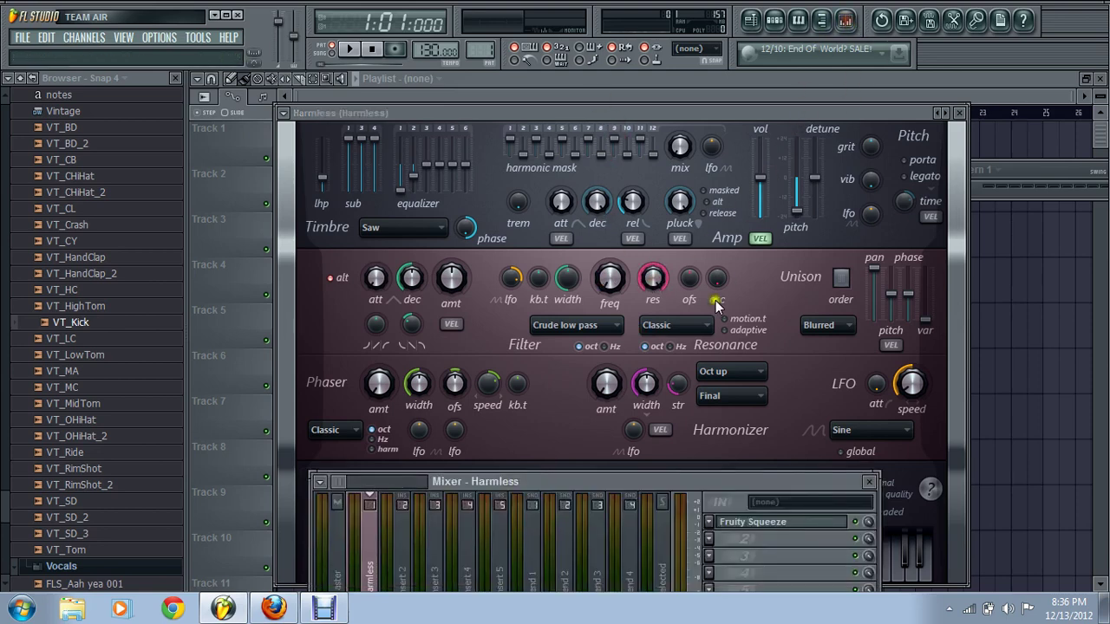
left_click(767, 525)
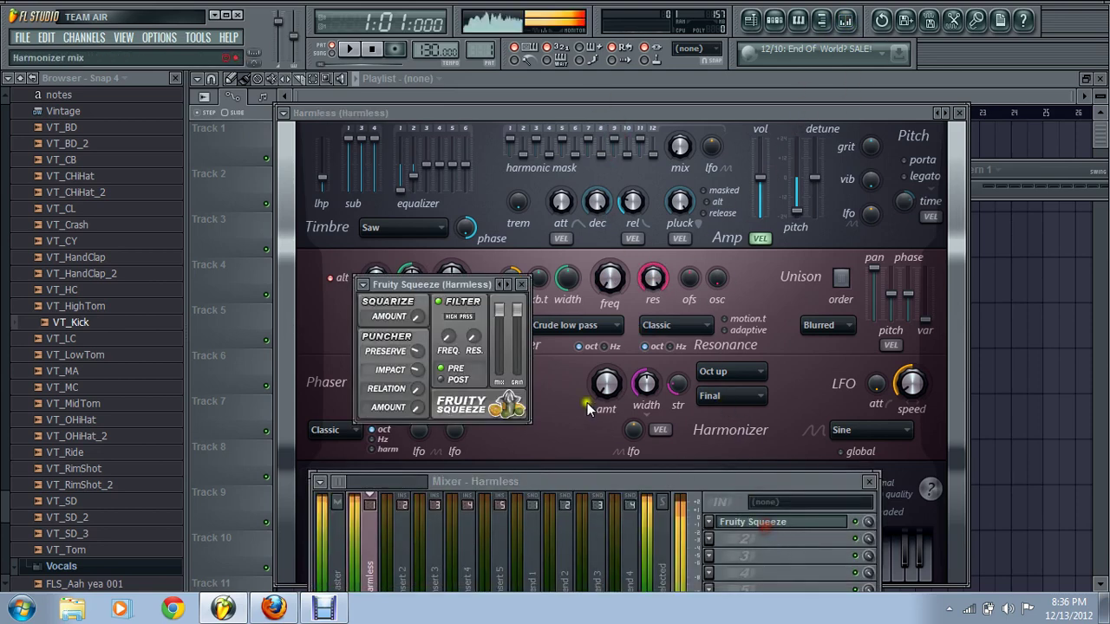
left_click(418, 350)
left_click_drag(418, 351, 419, 362)
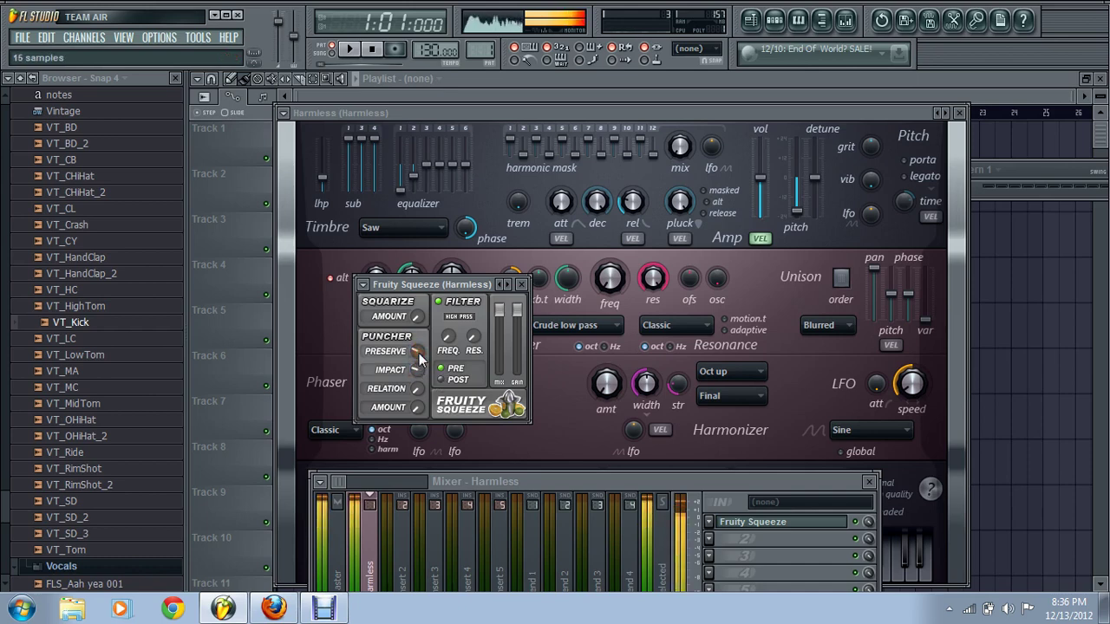
key("q")
key("q")
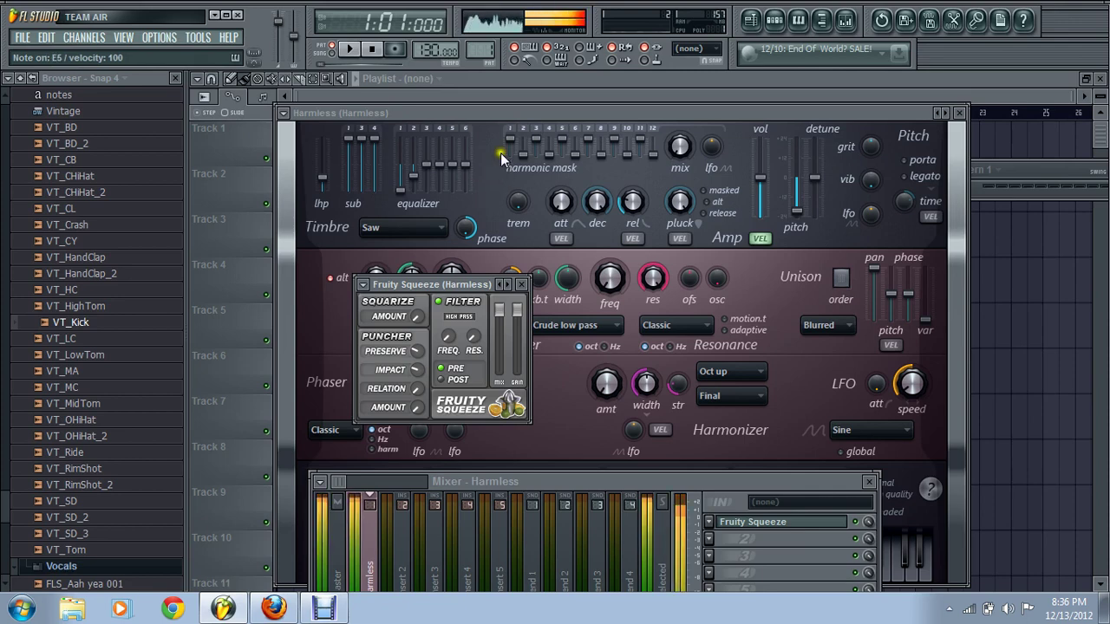
- Lower the second equalizer band in Harmless, check the system volume, and shift the synth window slightly
mouse_move(411, 179)
left_mouse_down()
mouse_move(422, 186)
mouse_move(408, 192)
mouse_move(405, 160)
mouse_move(408, 198)
left_mouse_up()
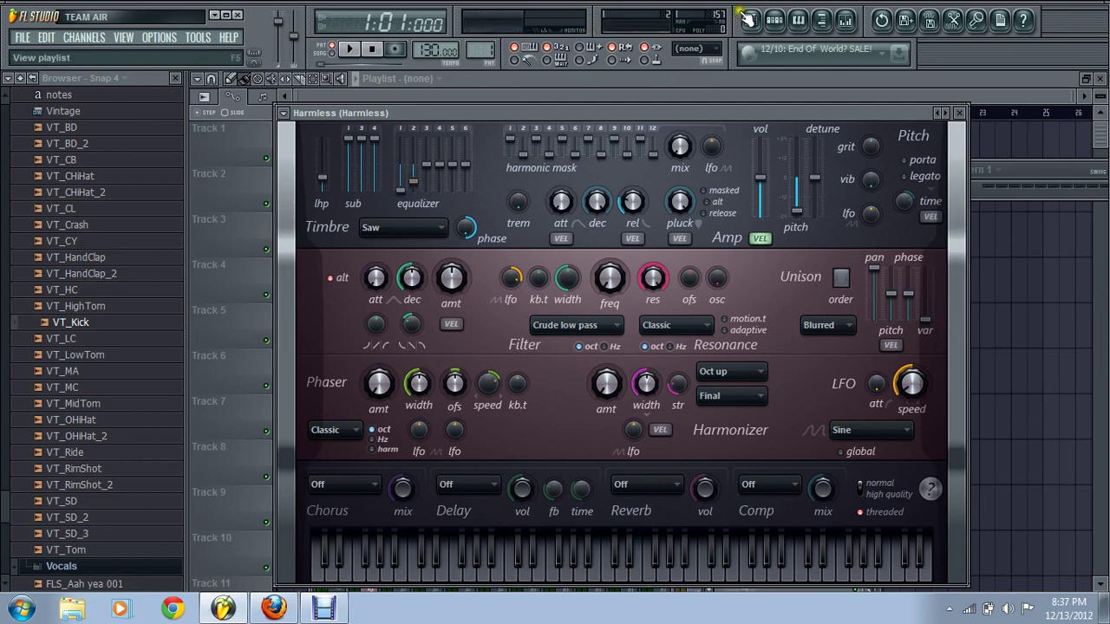
left_click(1006, 612)
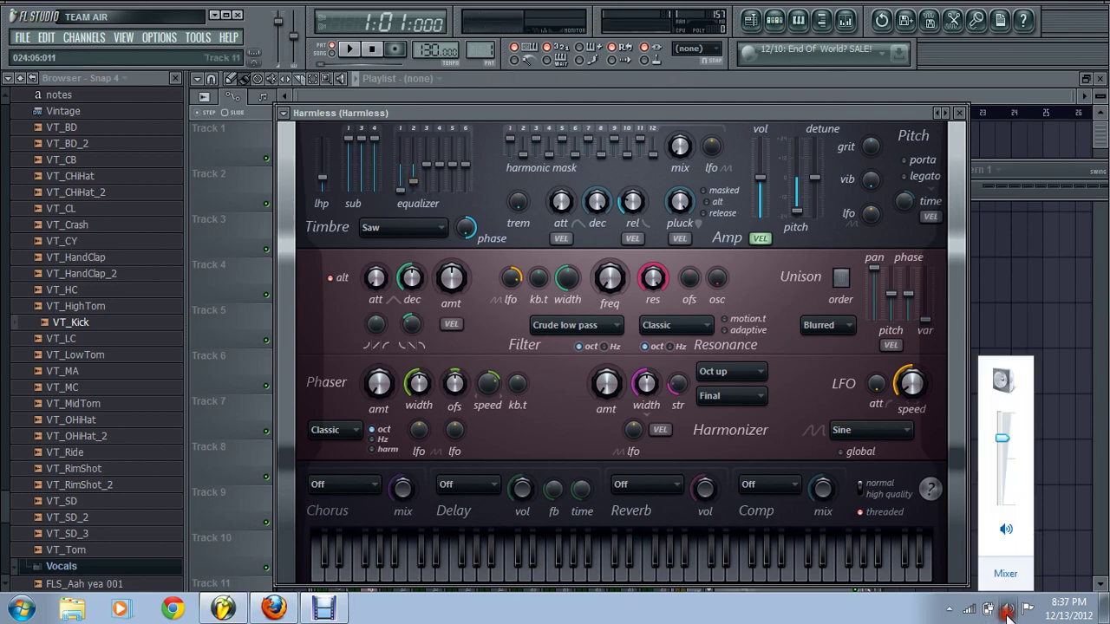
left_click(1006, 614)
mouse_move(520, 112)
left_mouse_down()
mouse_move(521, 141)
mouse_move(512, 124)
left_mouse_up()
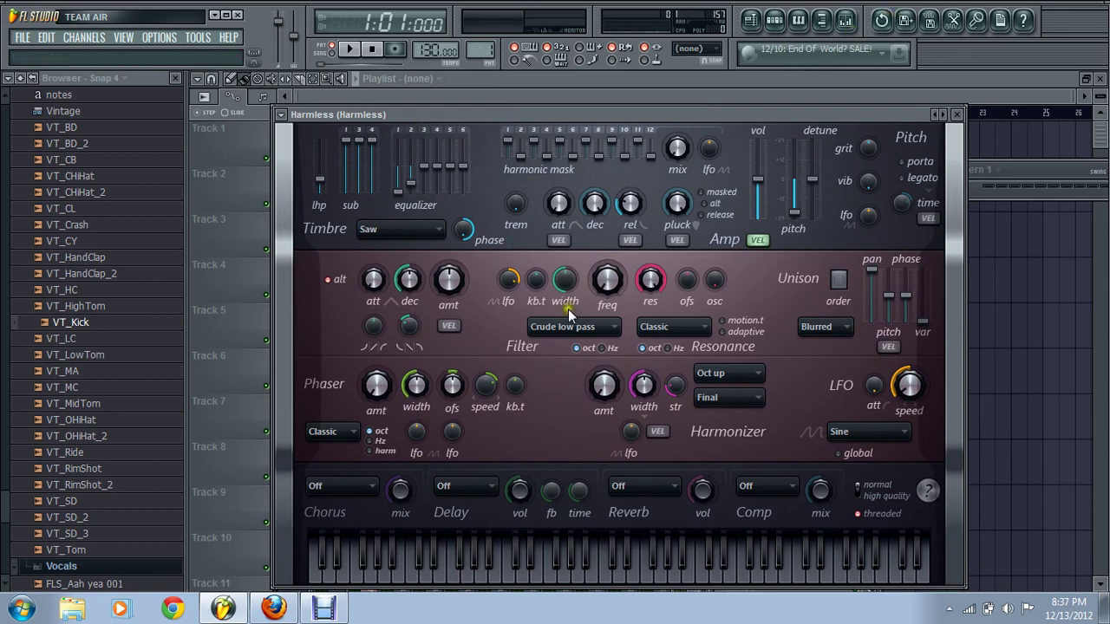
right_click(909, 387)
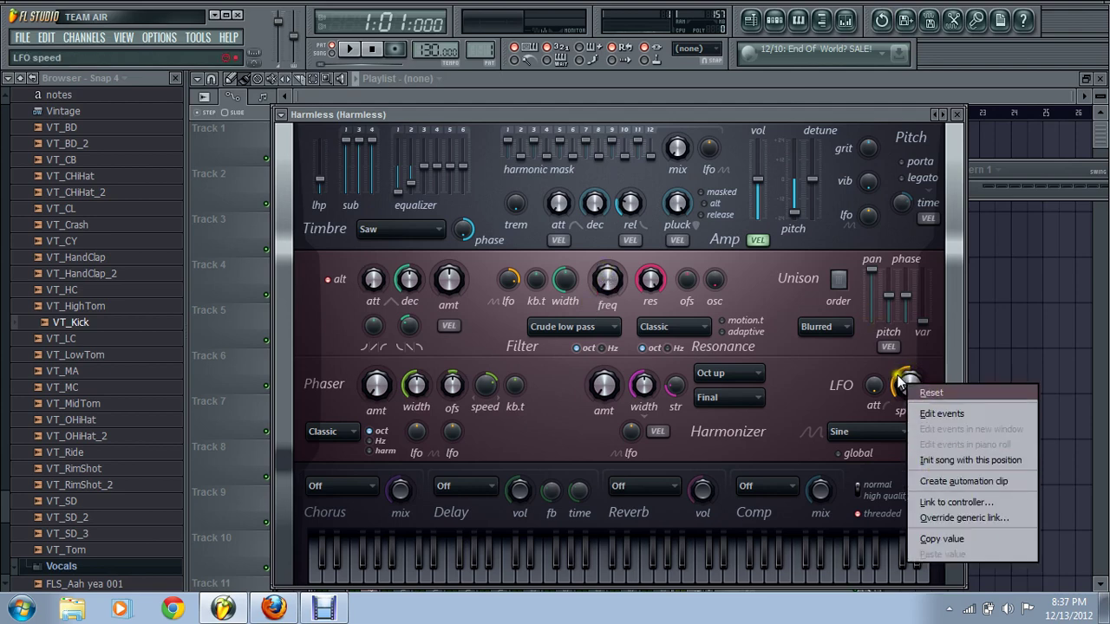
left_click(934, 483)
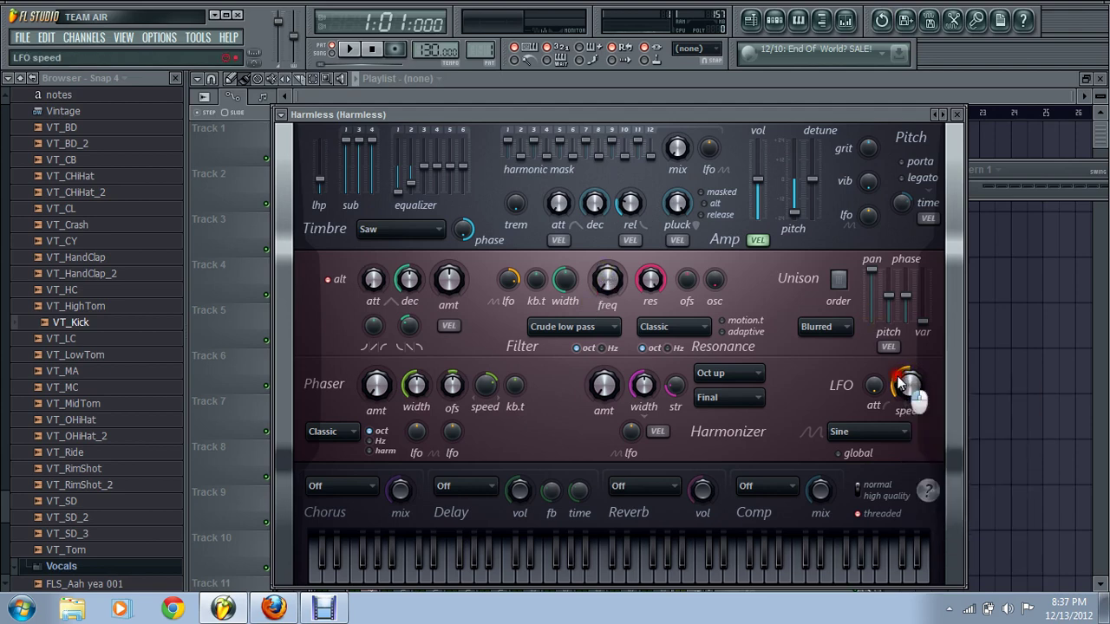
right_click(598, 288)
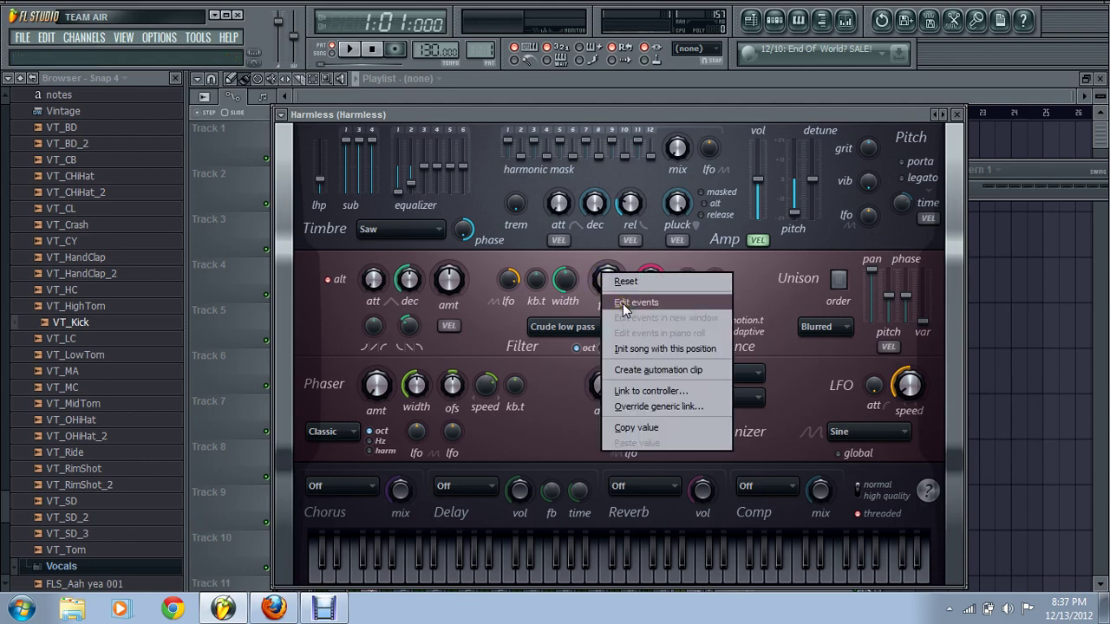
left_click(617, 280)
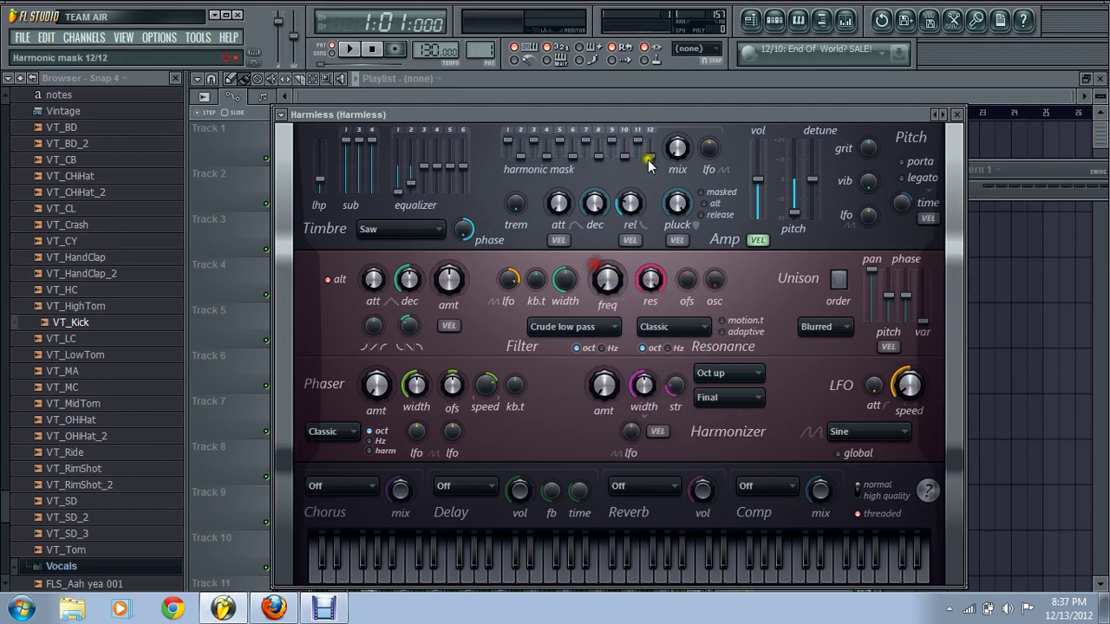
- Fill bar 1 of the Harmless piano roll with four consecutive one-beat notes: E5, F5, E5 and D5
left_click(801, 19)
left_click(208, 113)
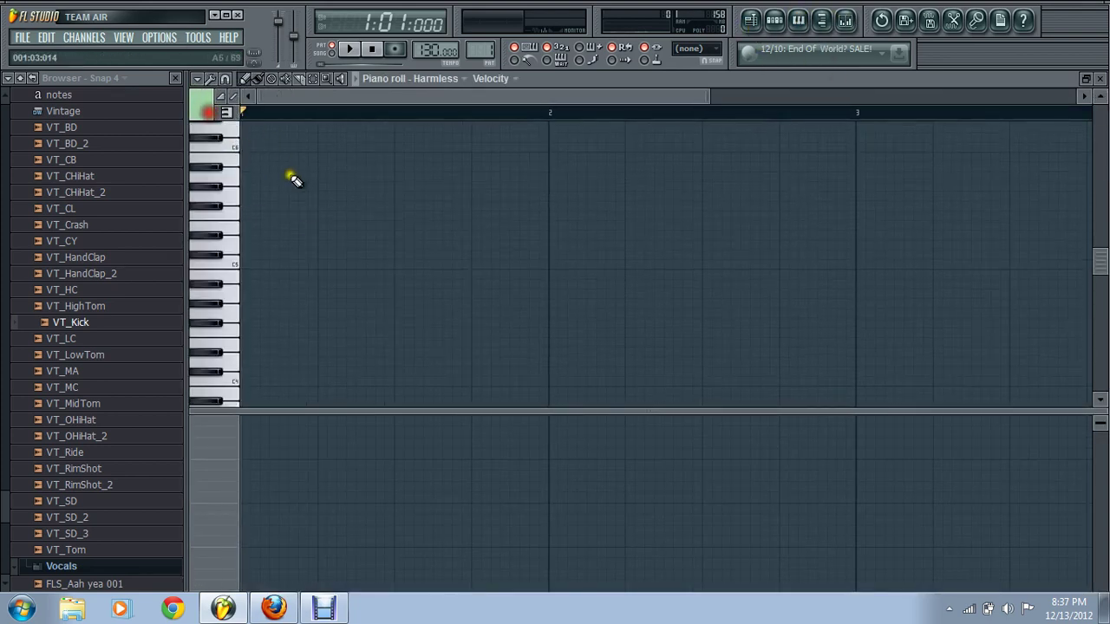
left_click(254, 205)
left_click_drag(261, 205, 317, 229)
left_click(319, 217)
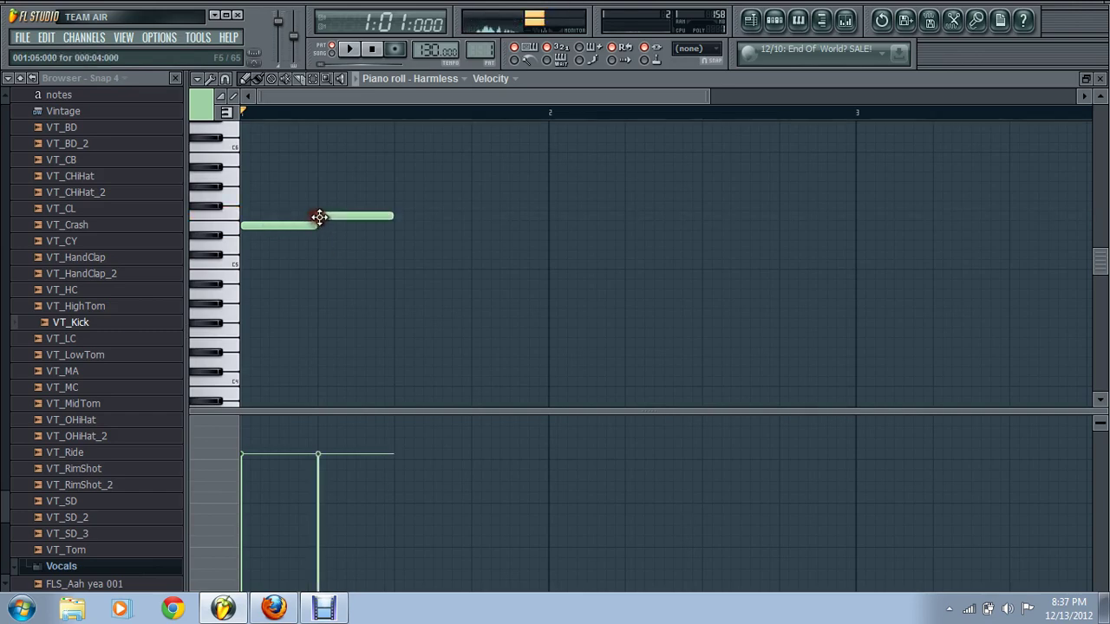
left_click(394, 225)
left_click(469, 245)
left_click(532, 248)
left_click_drag(533, 249, 536, 249)
- Duplicate the four bar 1 notes into bar 2 and play back the pattern
left_click_drag(243, 113, 546, 116)
left_click(386, 216)
left_click_drag(386, 216, 691, 213)
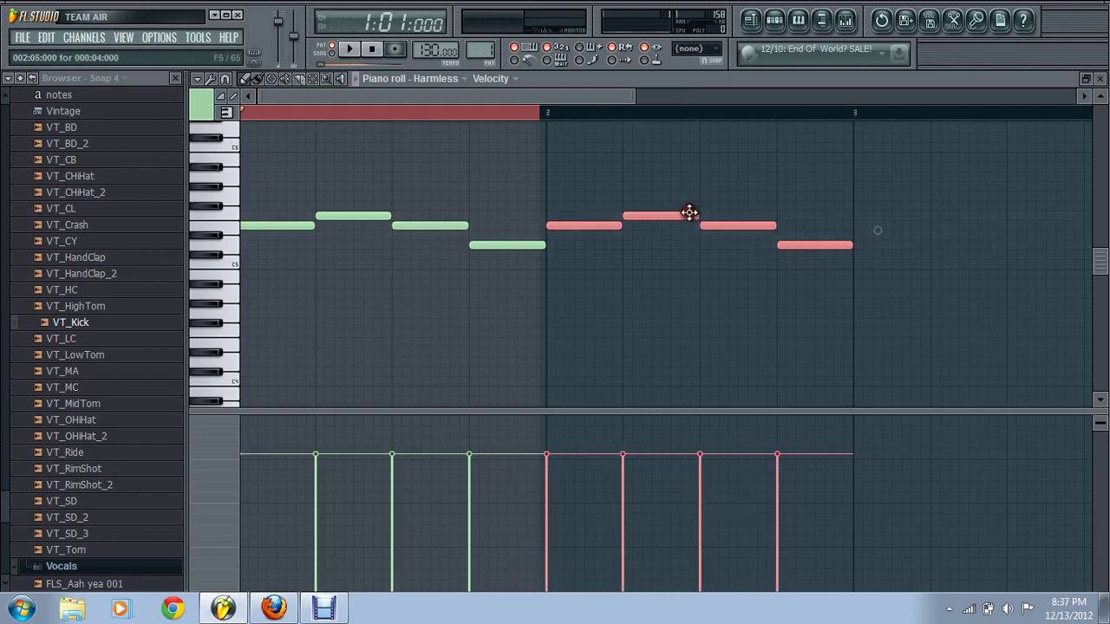
left_click(498, 114)
key("space")
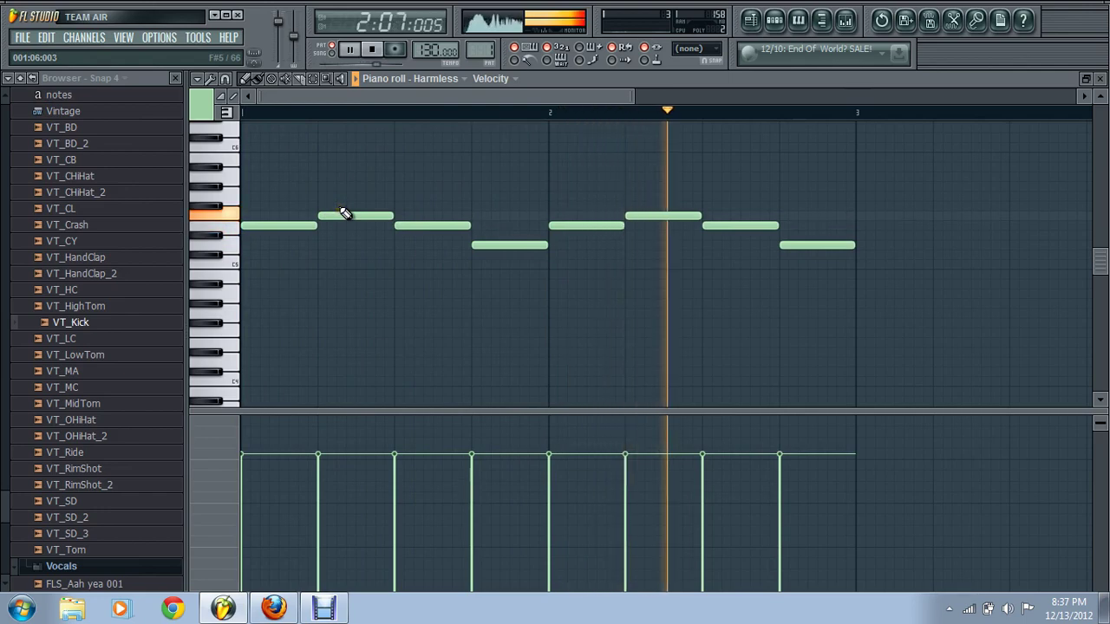
key("space")
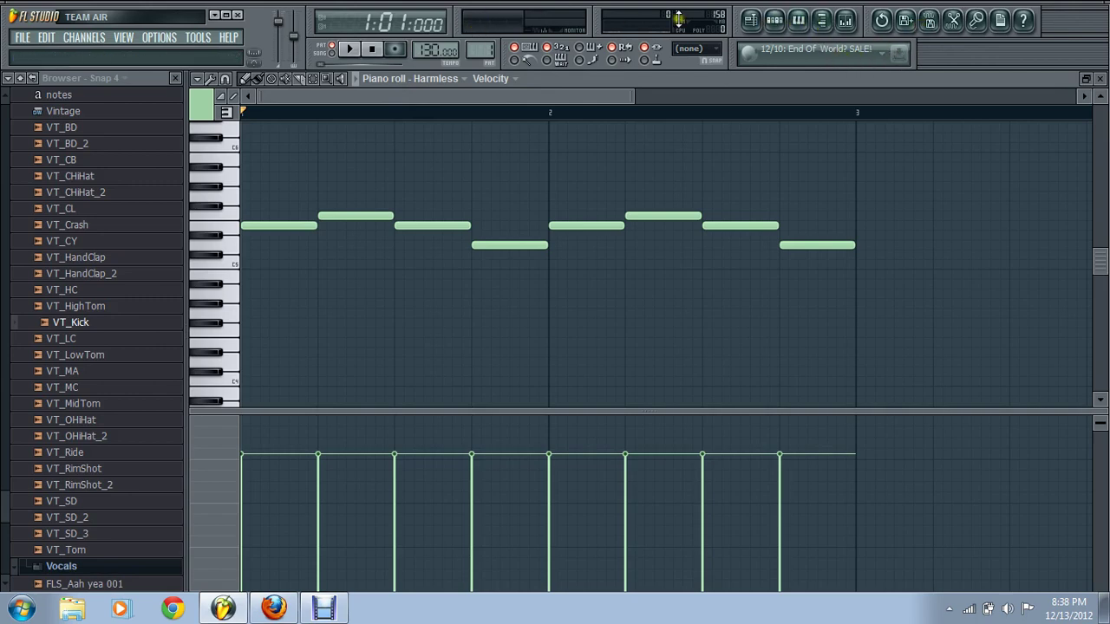
- Reopen Harmless from the channel rack and bring up its filter frequency events in the piano roll
left_click(774, 20)
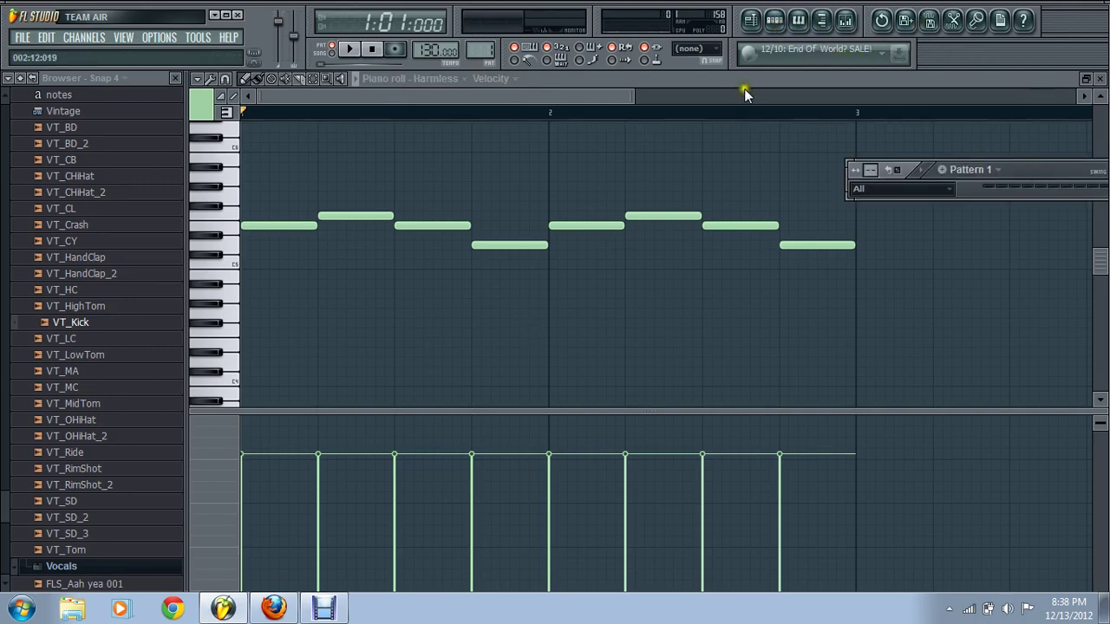
left_click(1010, 174)
left_click(938, 301)
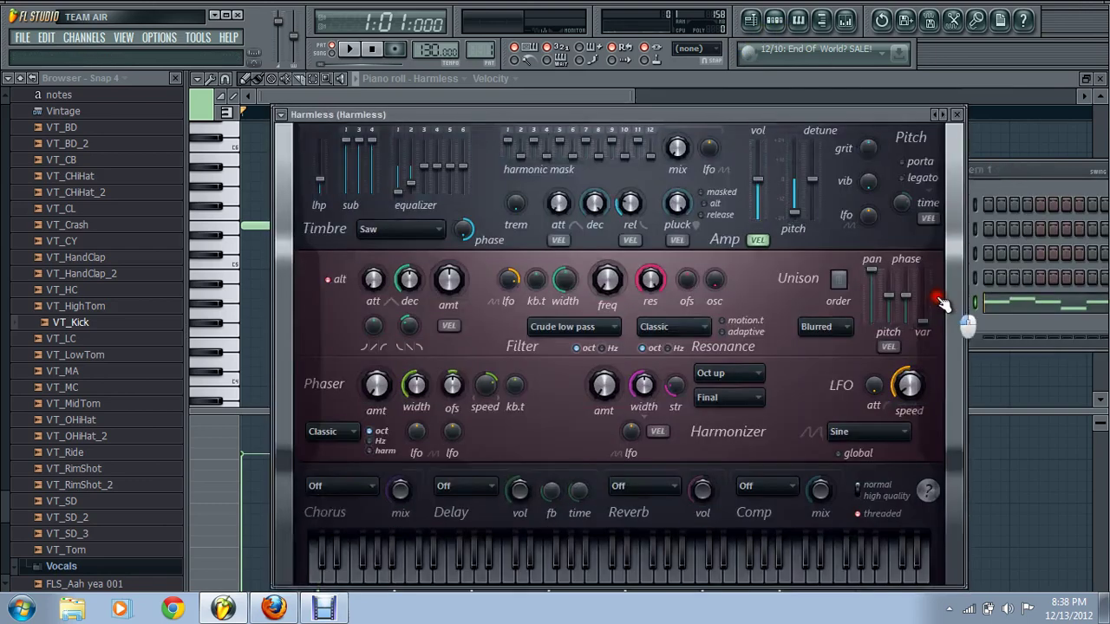
right_click(614, 283)
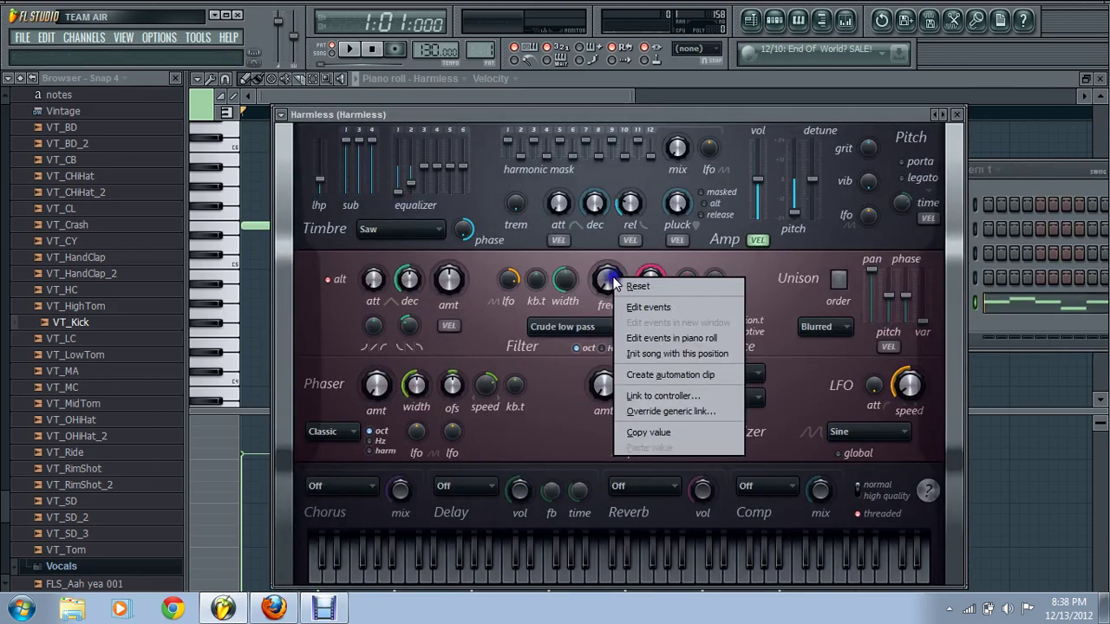
left_click(650, 341)
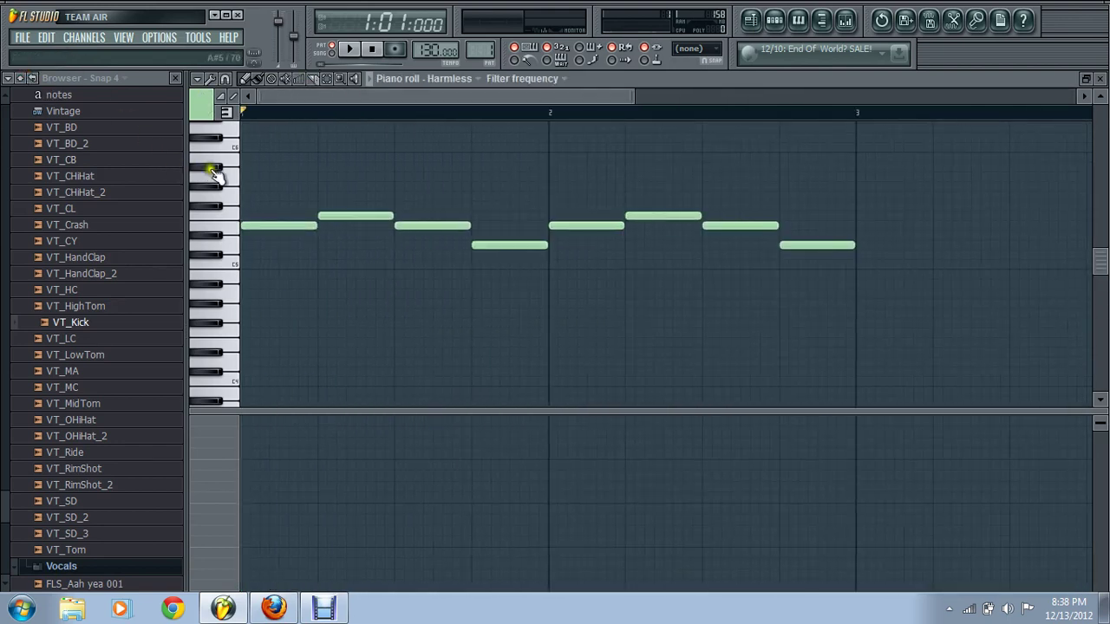
- Select the first beat, open the LFO tool for its filter frequency events, and increase the start speed
left_click_drag(246, 112, 317, 102)
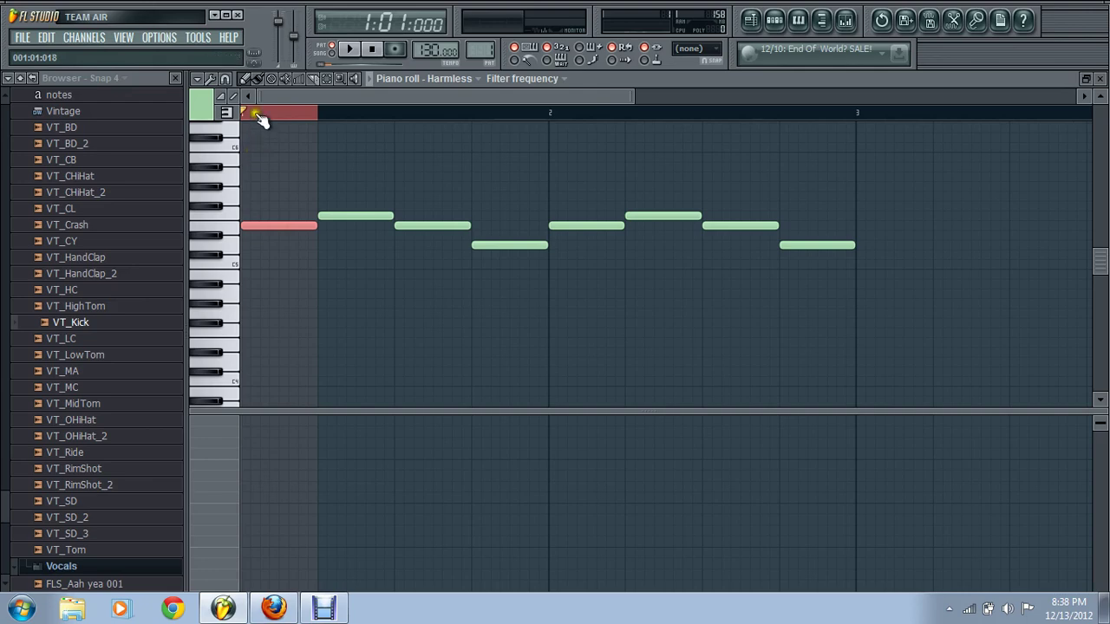
left_click(219, 81)
left_click(259, 388)
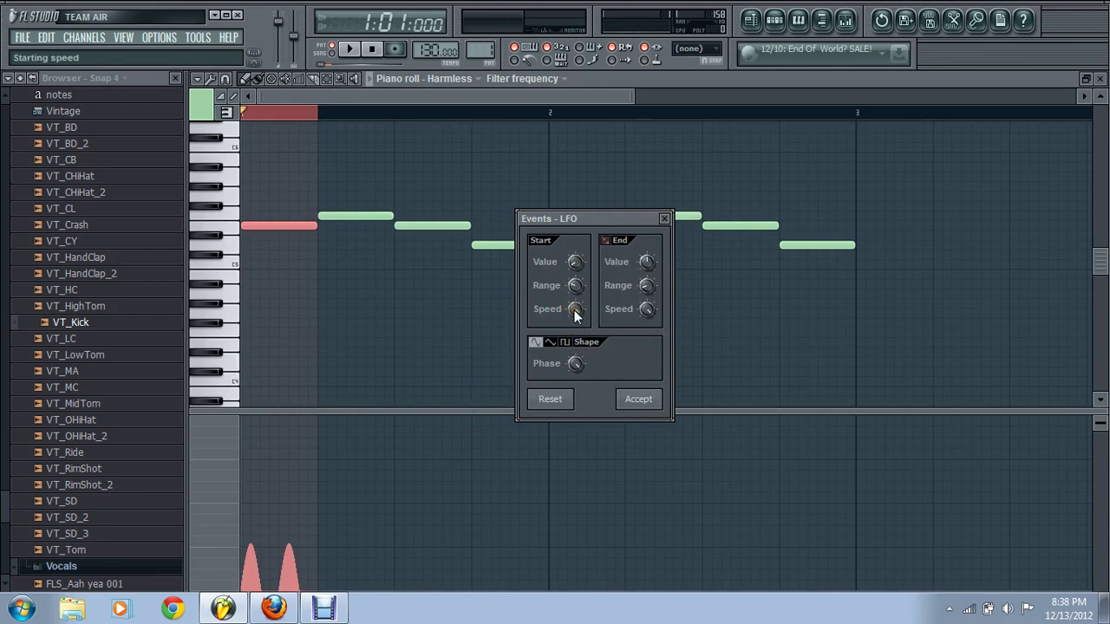
right_click(574, 312)
left_click(603, 321)
- Adjust the event LFO's start range and raise its start value, playing the pattern to check each change
left_click_drag(574, 291, 580, 227)
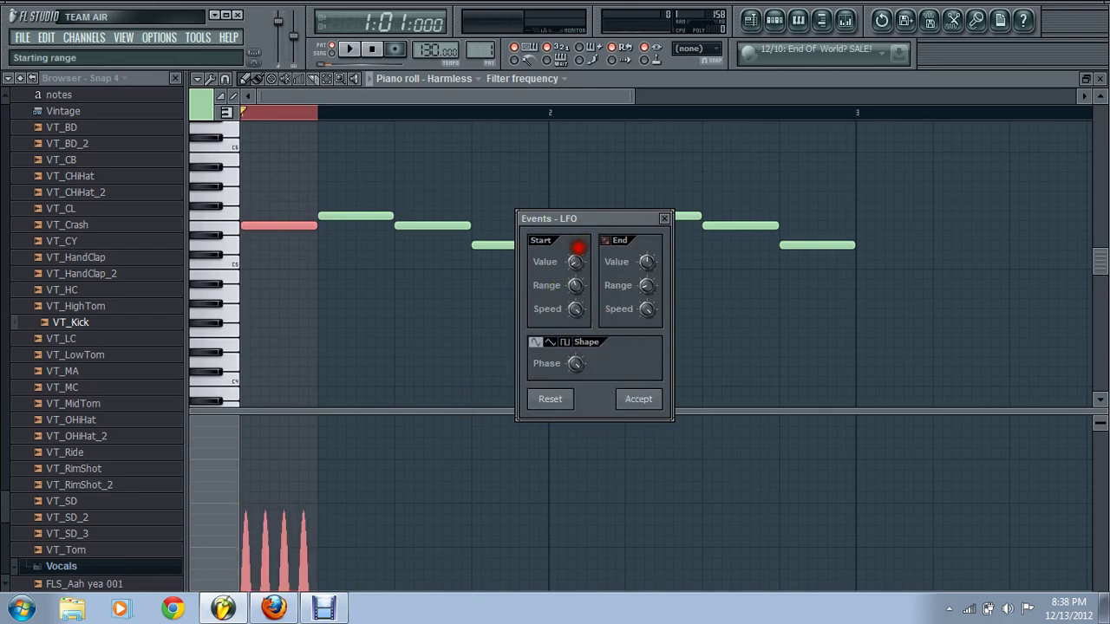
key("space")
key("space")
left_click_drag(573, 290, 576, 293)
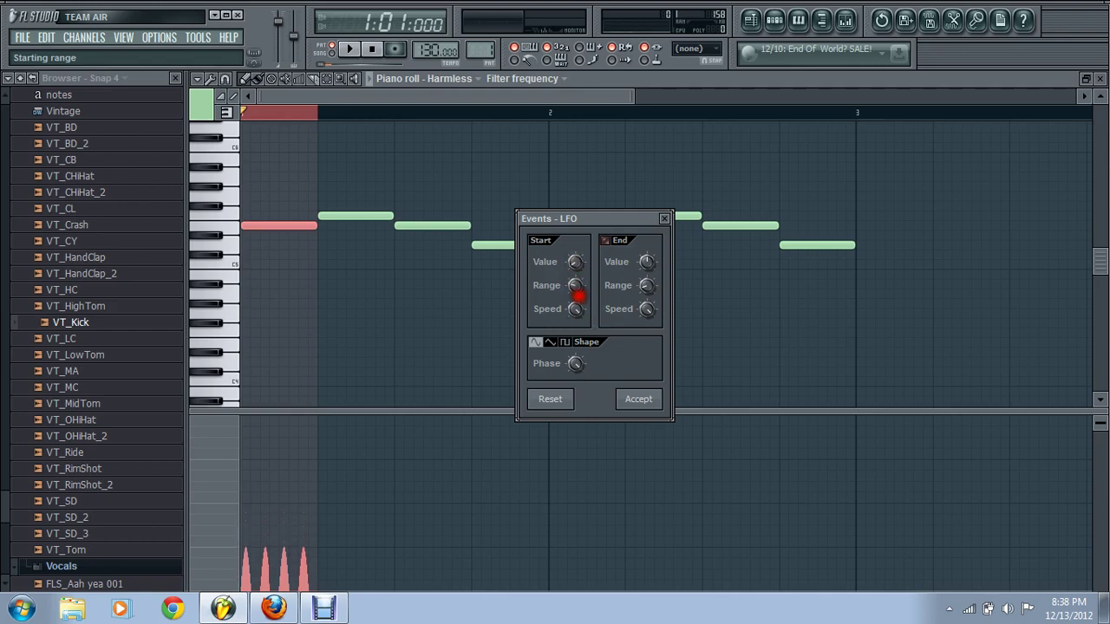
mouse_move(575, 262)
left_mouse_down()
mouse_move(552, 165)
mouse_move(552, 206)
left_mouse_up()
key("space")
key("space")
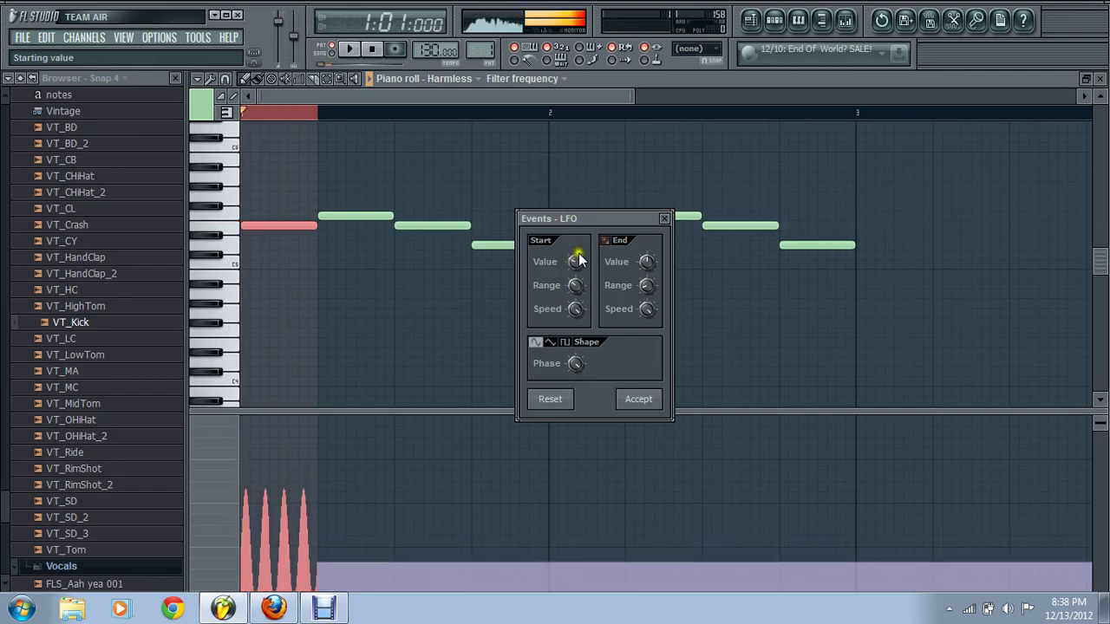
- Reduce the event LFO's start range while auditioning the pattern, and accept the LFO on the first beat
mouse_move(572, 287)
left_mouse_down()
mouse_move(578, 324)
mouse_move(570, 236)
mouse_move(577, 265)
left_mouse_up()
key("space")
key("space")
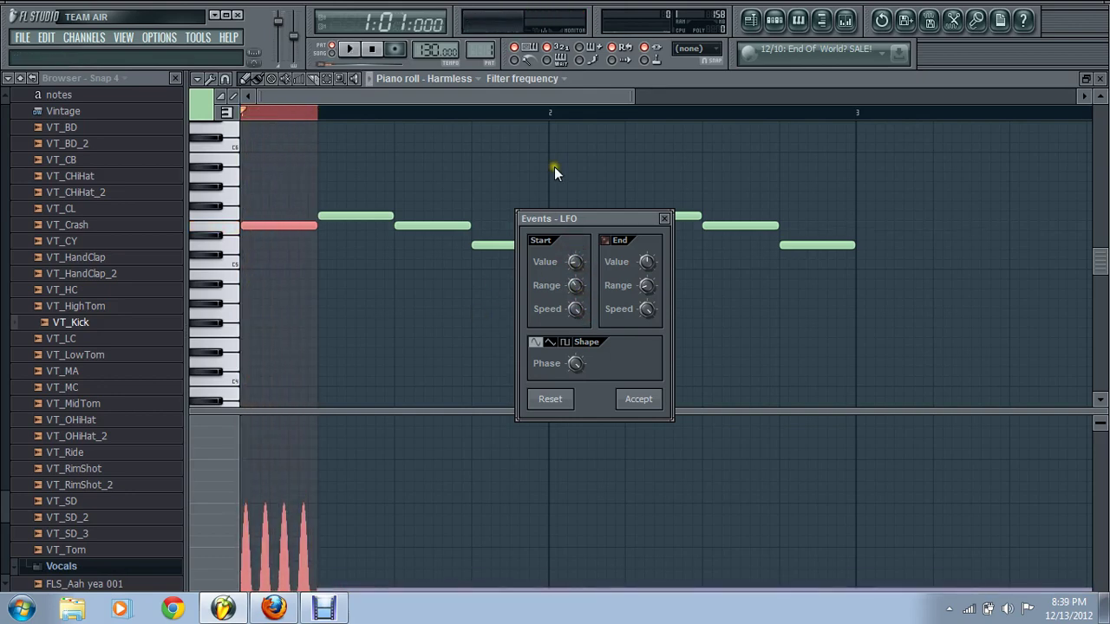
key("space")
mouse_move(574, 289)
left_mouse_down()
mouse_move(577, 346)
mouse_move(578, 277)
left_mouse_up()
key("space")
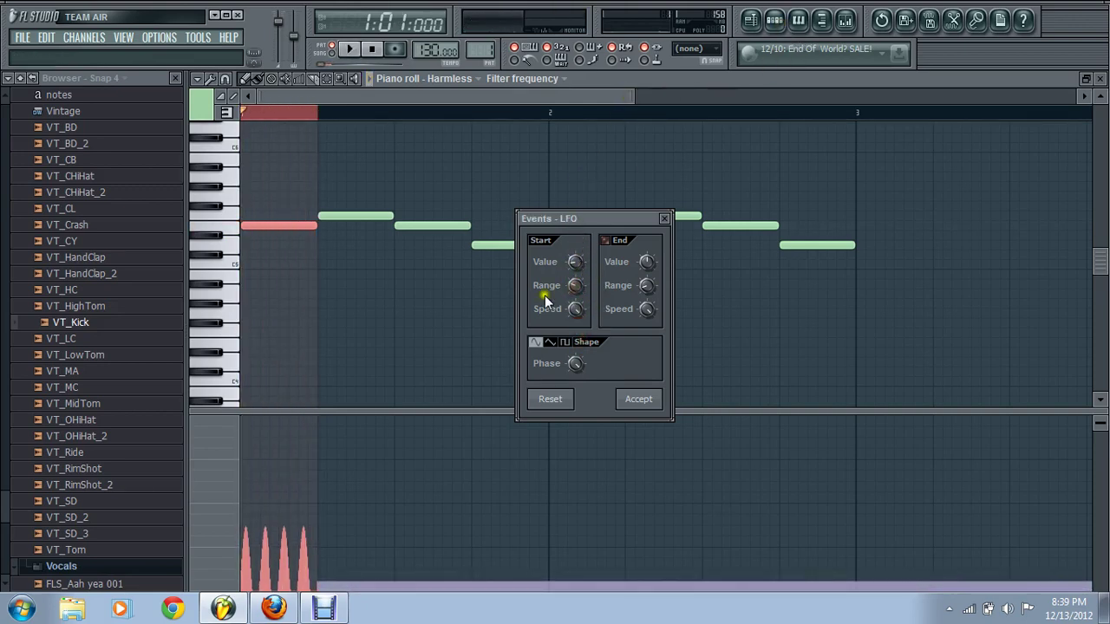
left_click(659, 401)
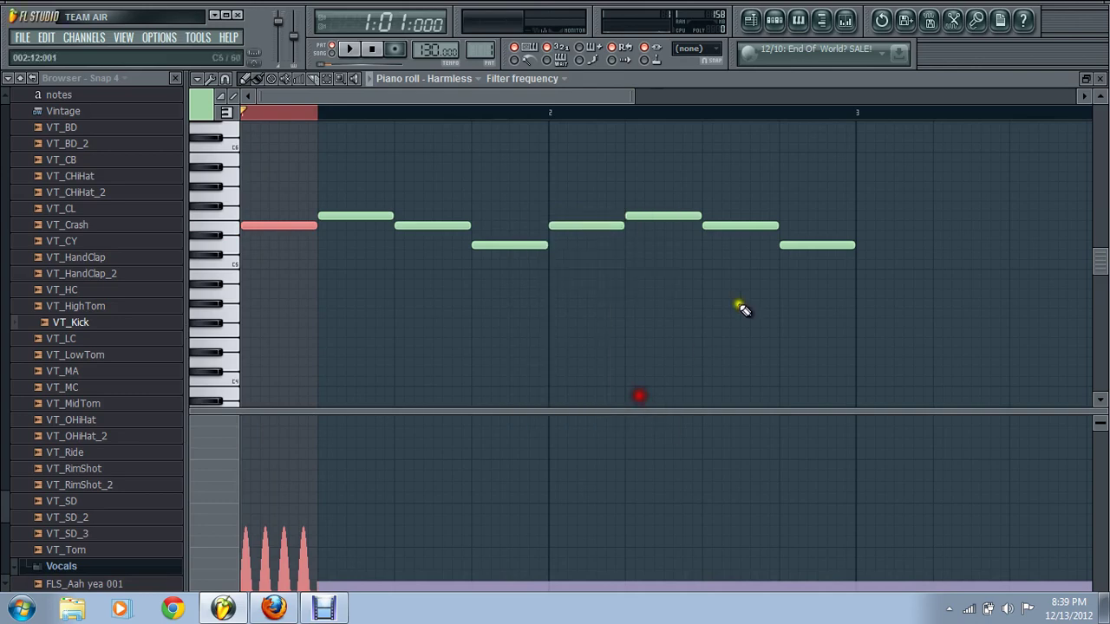
- Reopen Harmless, return its LFO speed to the centre position, and set the filter LFO amount to 0%
left_click(776, 21)
left_click(925, 305)
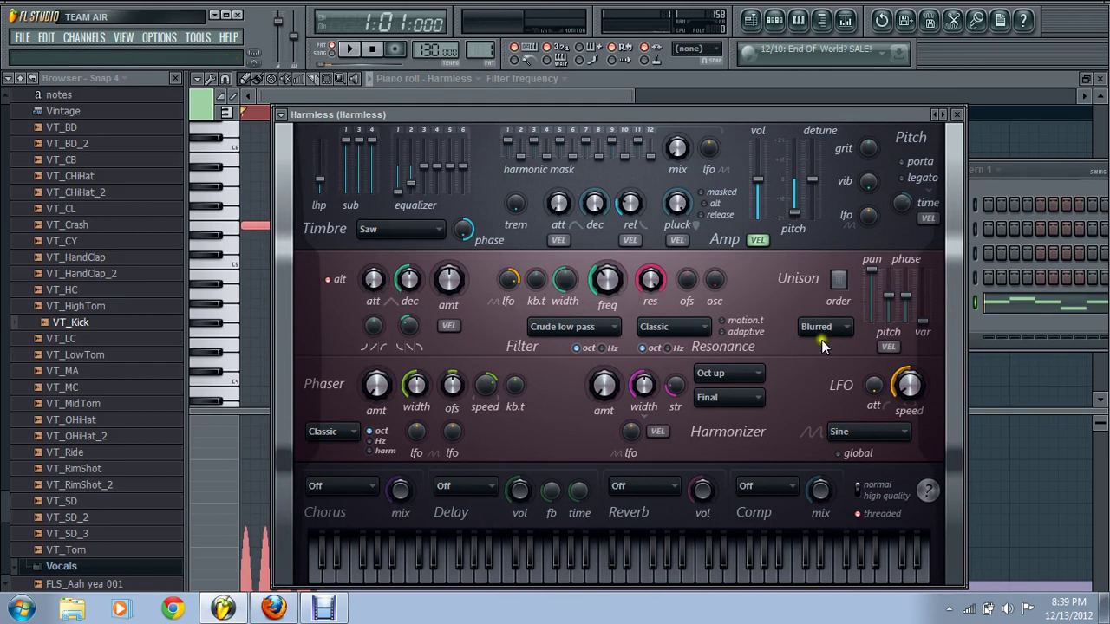
left_click_drag(913, 388, 897, 272)
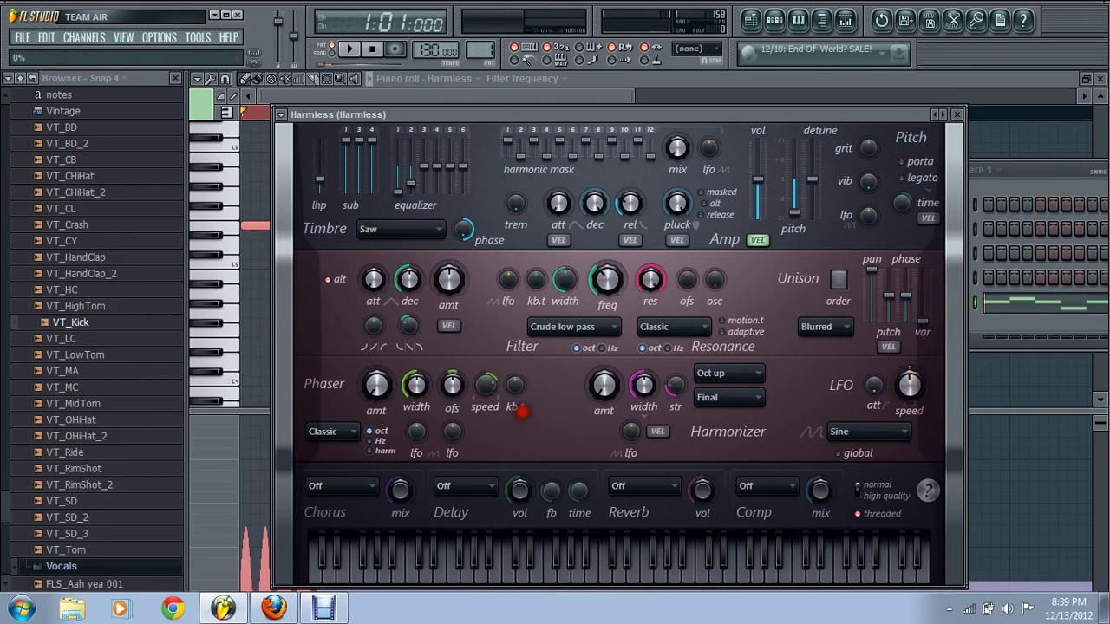
left_click_drag(508, 280, 508, 282)
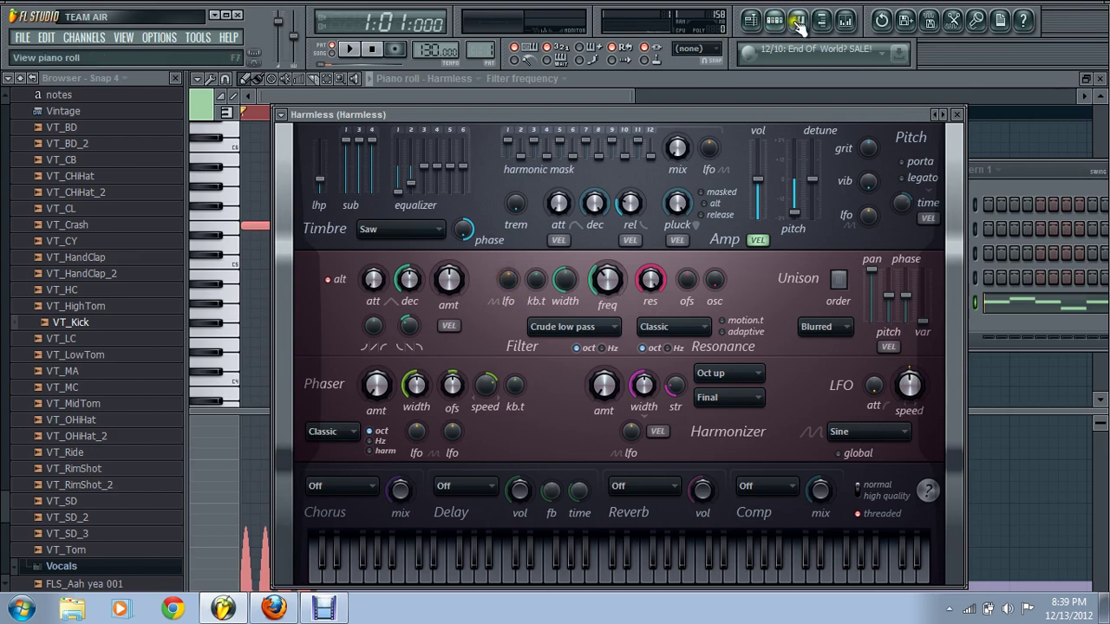
- Return to the piano roll, increase the start range of the first beat's event LFO while auditioning, and accept it
left_click(549, 95)
key("space")
key("space")
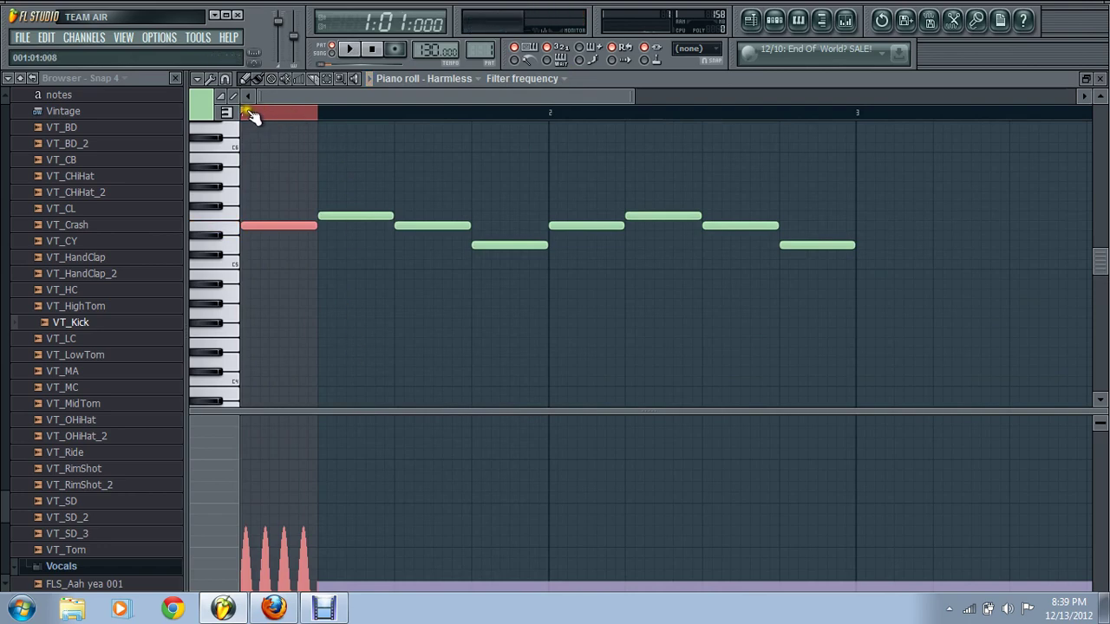
left_click(209, 79)
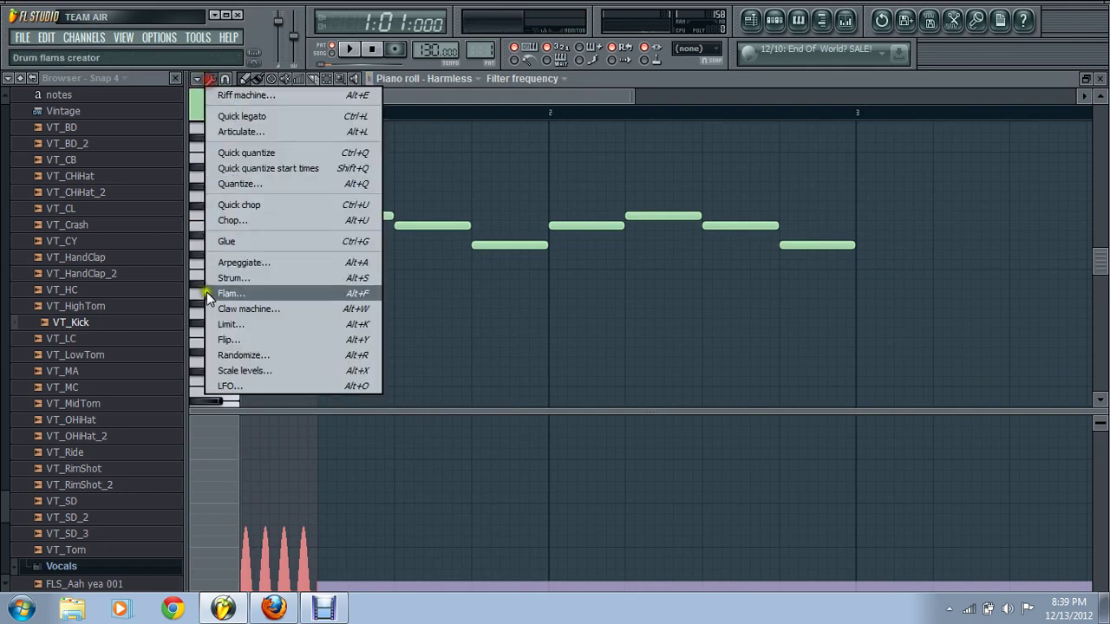
left_click(224, 386)
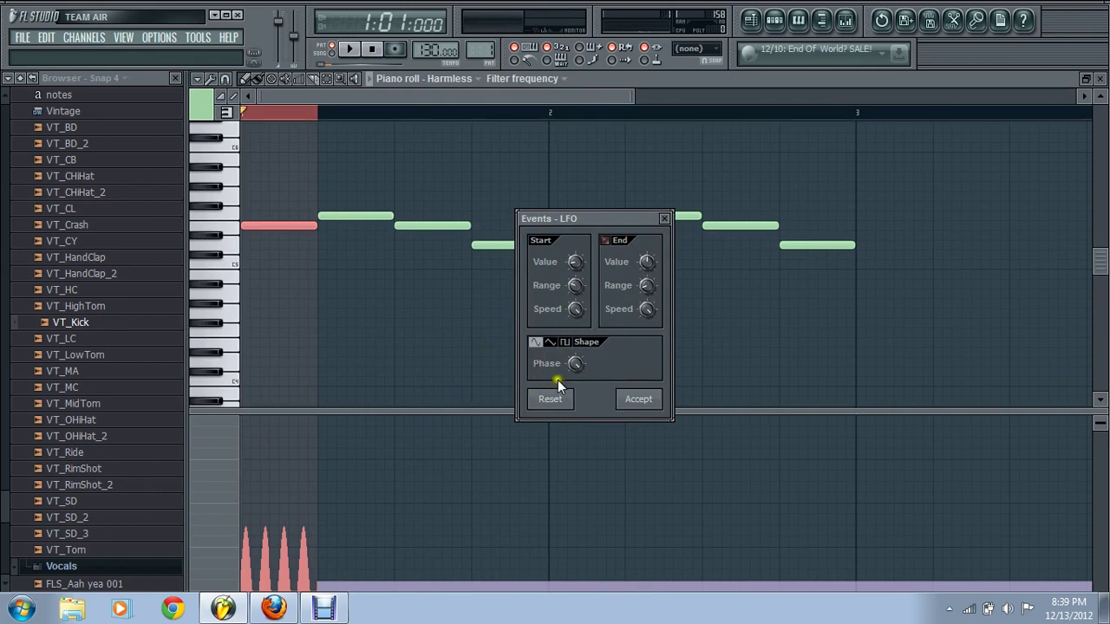
left_click_drag(574, 288, 587, 265)
key("space")
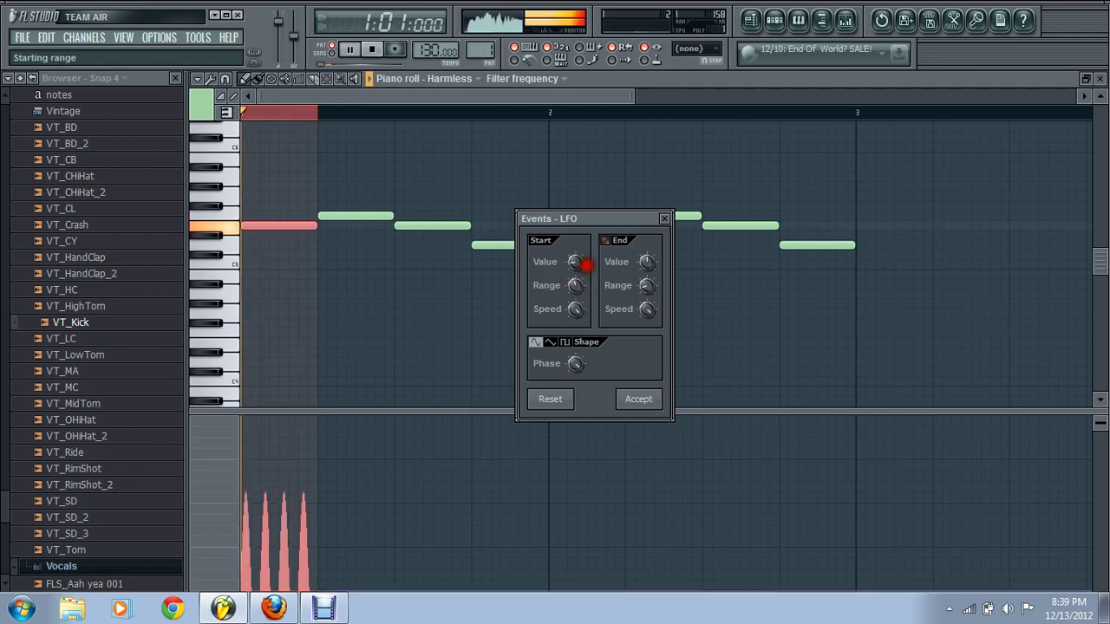
key("space")
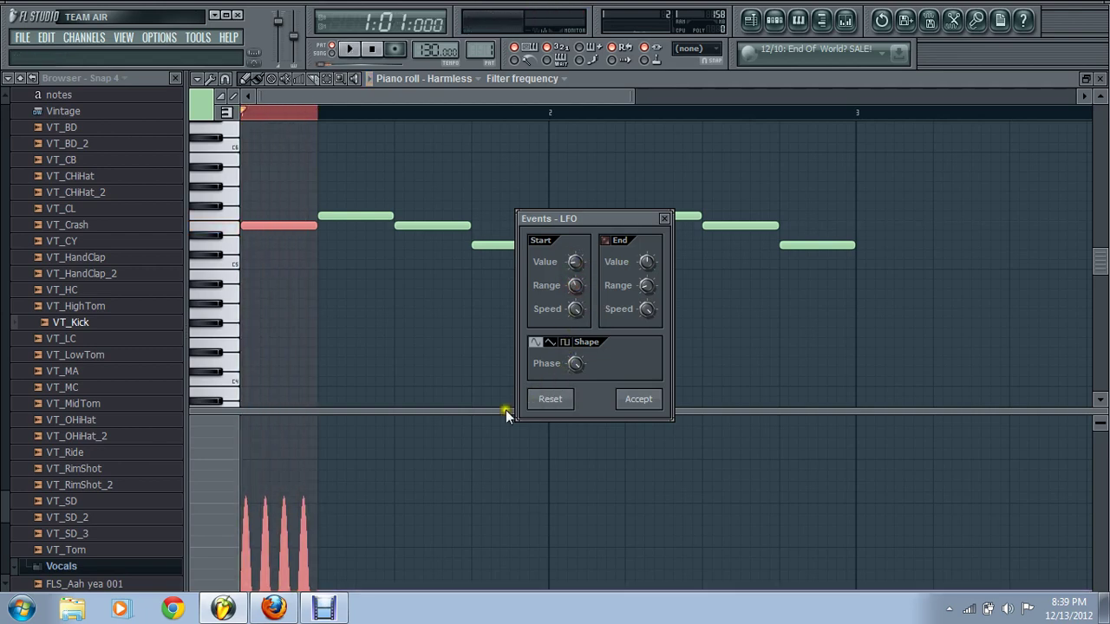
left_click(639, 400)
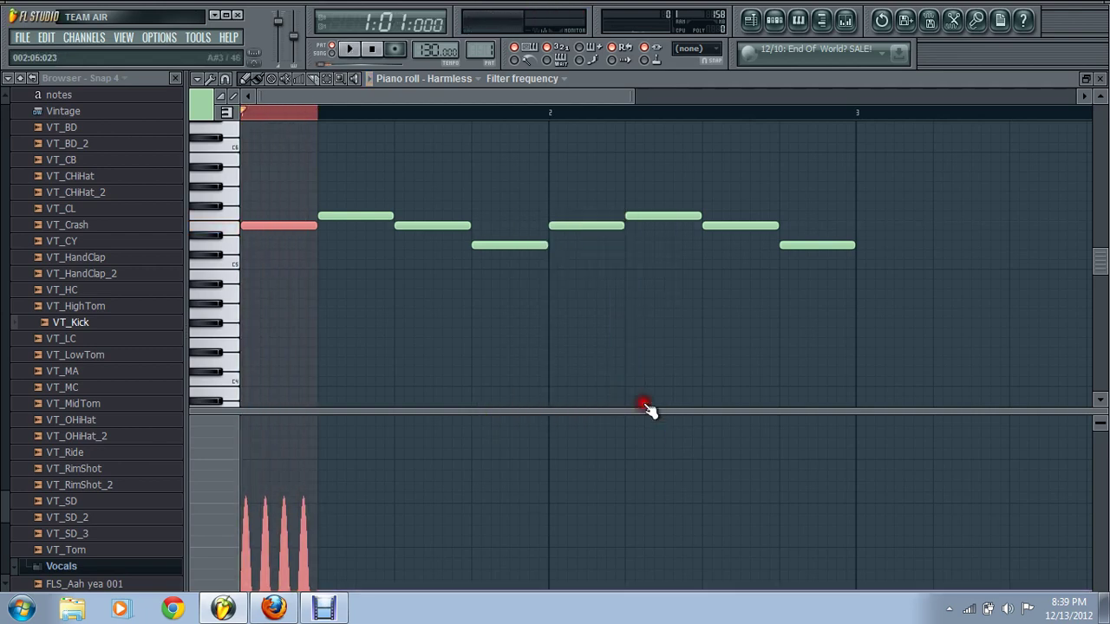
- Select the second and third beats of bar 1 and apply an event LFO with a start speed of 2 steps
mouse_move(321, 120)
left_mouse_down()
mouse_move(528, 126)
mouse_move(410, 134)
mouse_move(463, 130)
mouse_move(454, 124)
mouse_move(473, 114)
mouse_move(284, 109)
mouse_move(317, 114)
left_mouse_up()
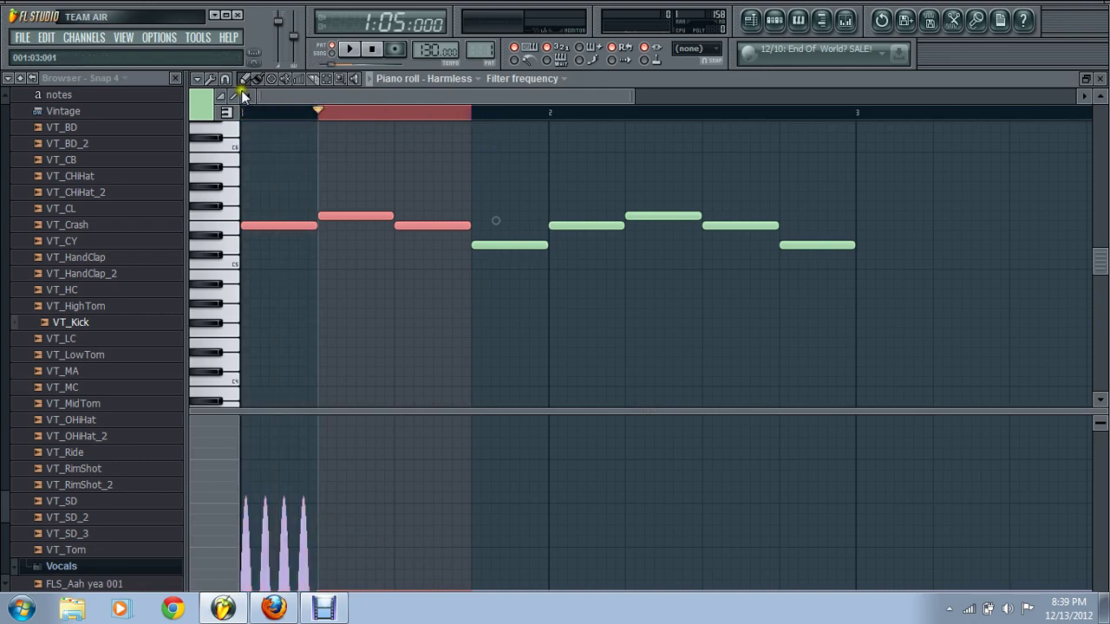
left_click(211, 78)
left_click(235, 383)
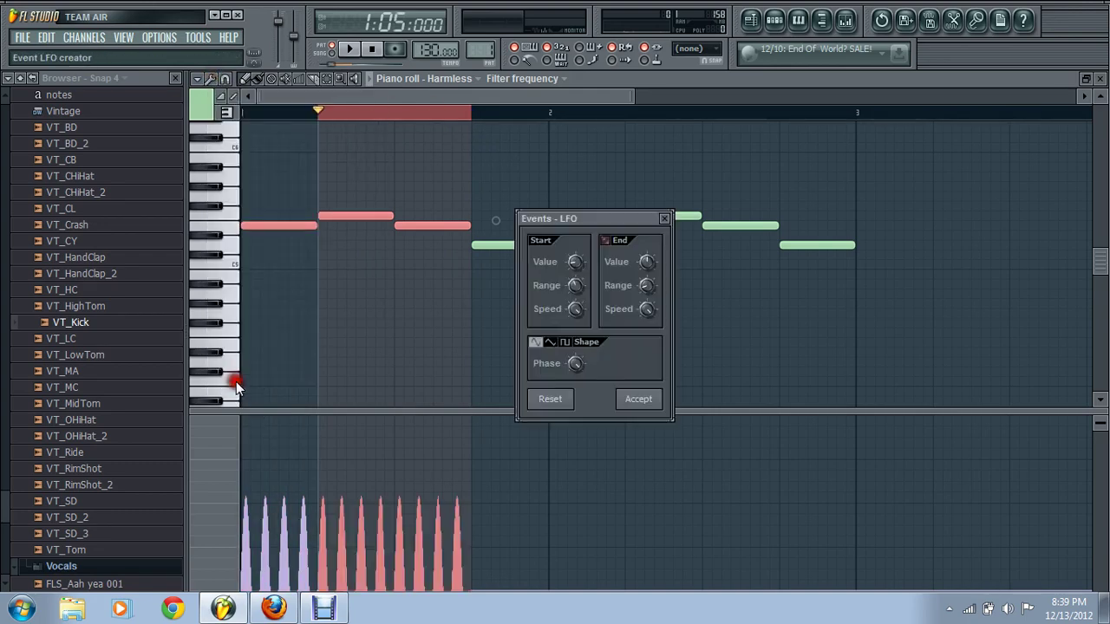
right_click(579, 310)
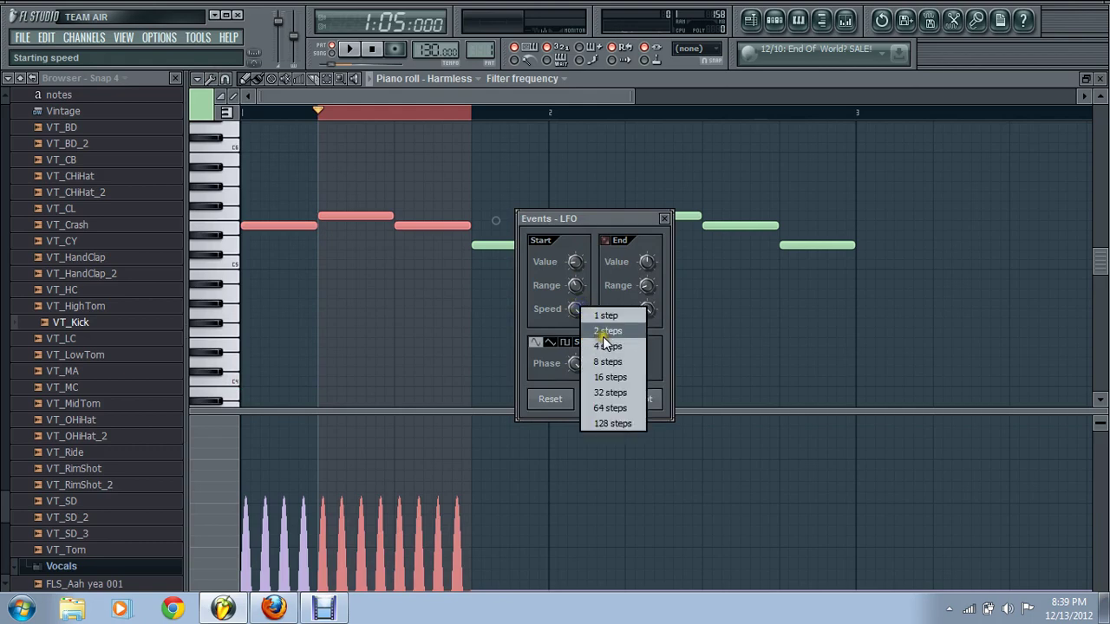
left_click(603, 337)
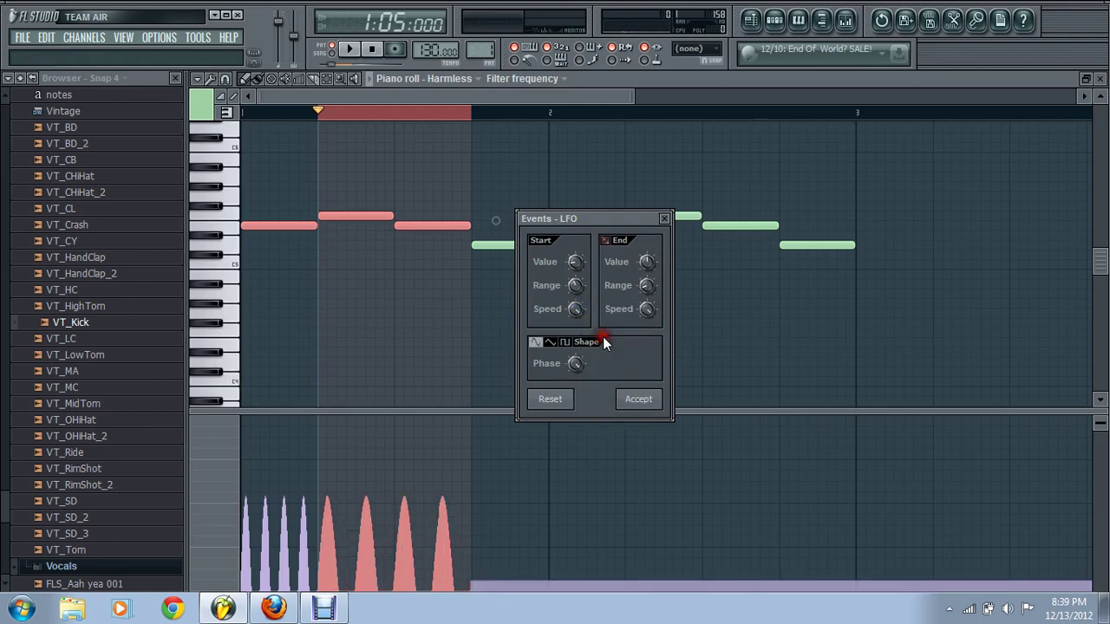
left_click(640, 399)
- Select the fourth beat of bar 1 and apply an event LFO with a start speed of 1 step
left_click_drag(334, 112, 547, 144)
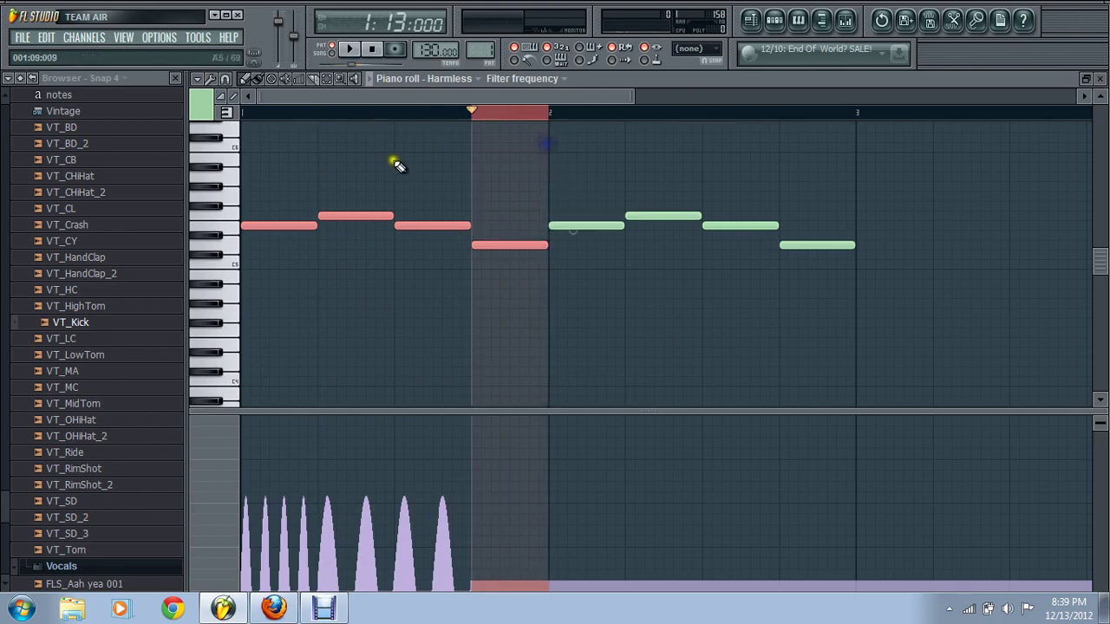
left_click(211, 78)
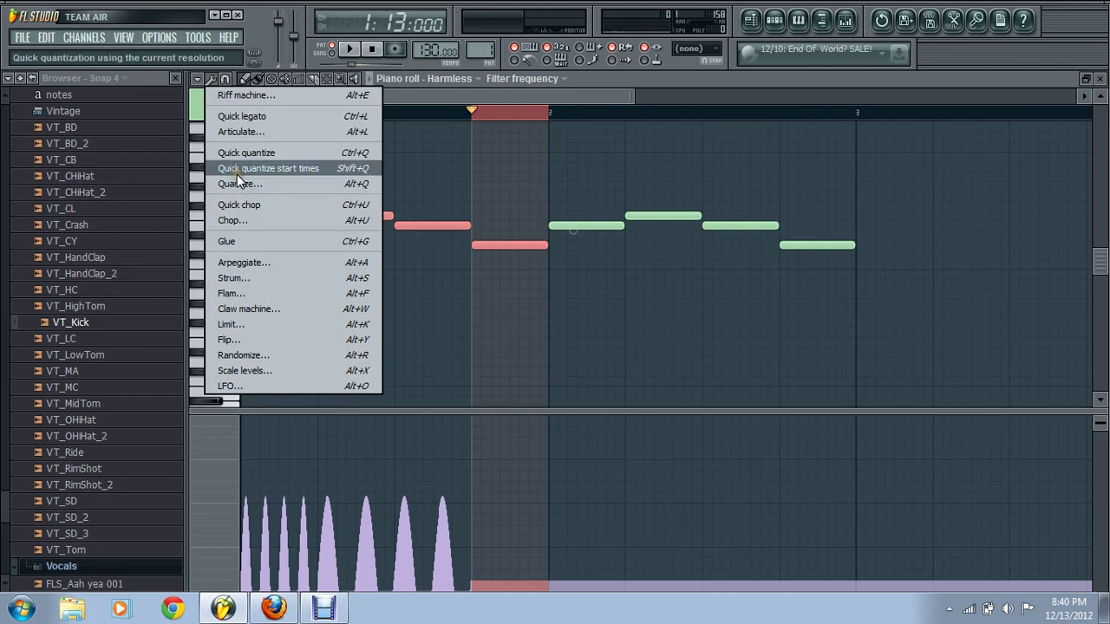
left_click(232, 386)
right_click(584, 314)
right_click(578, 310)
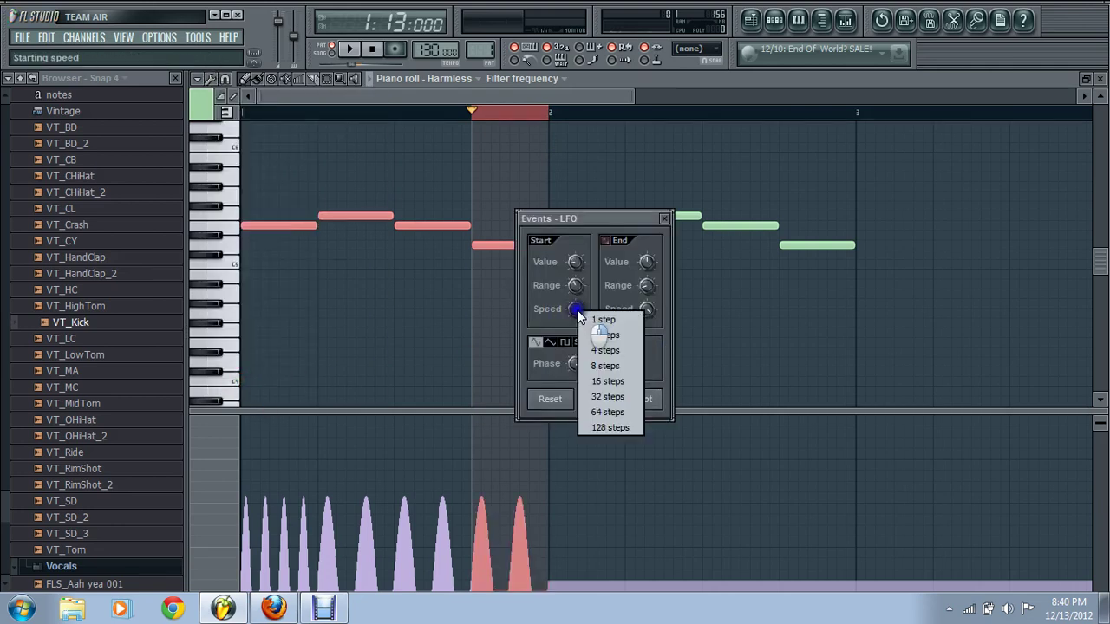
left_click(592, 319)
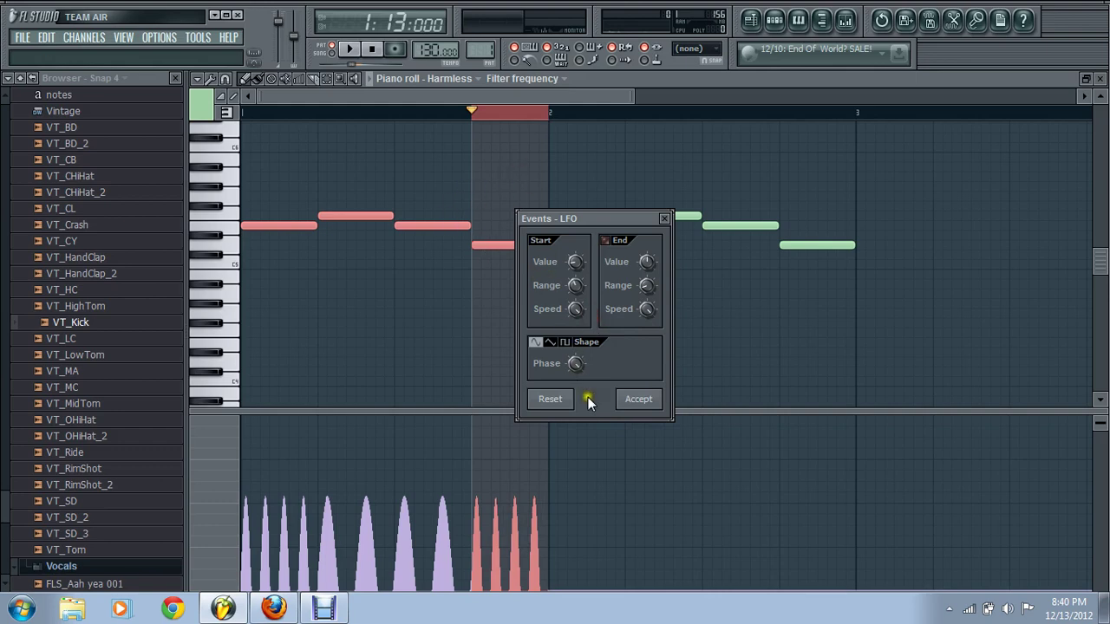
left_click(626, 397)
- Select the first beat of bar 2, open the event LFO tool for it, and move the dialog clear of that beat
left_click_drag(533, 138, 654, 158)
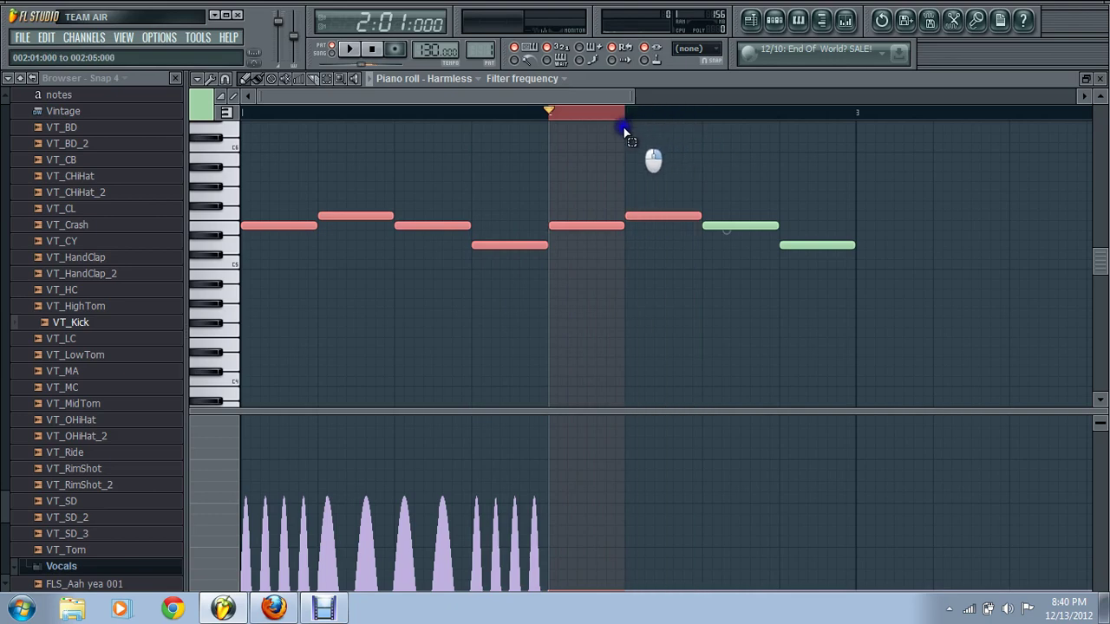
left_click(210, 79)
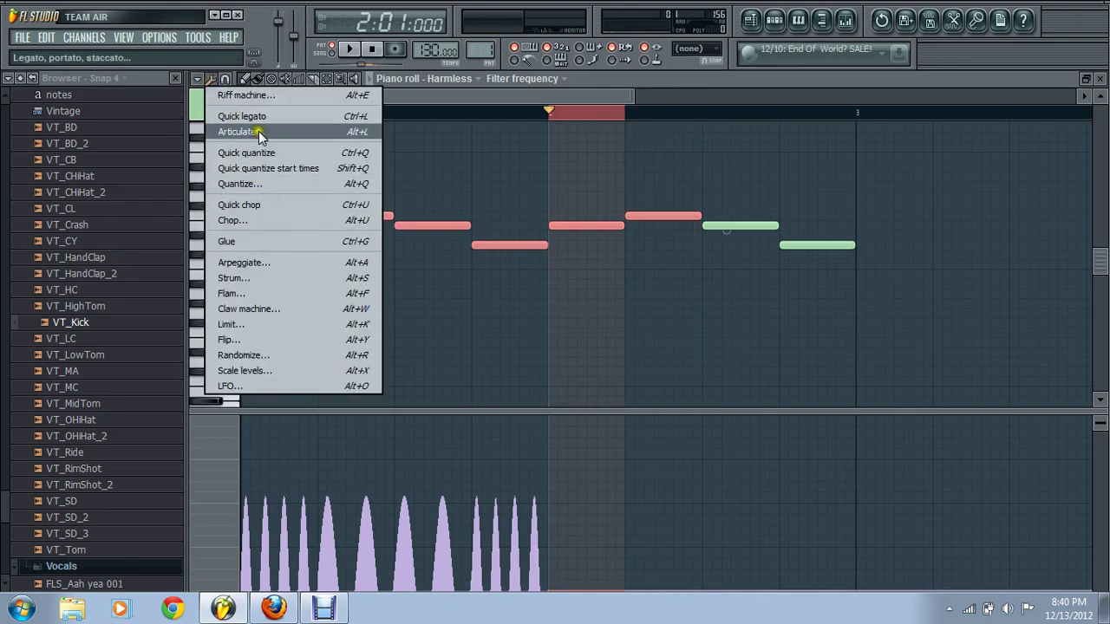
left_click(232, 385)
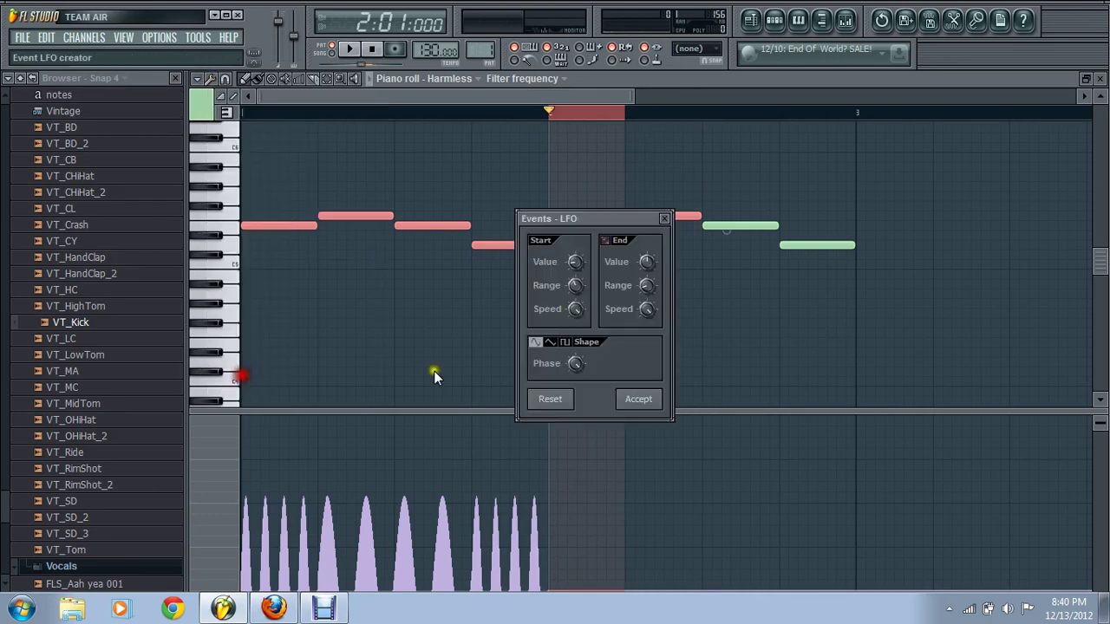
right_click(576, 312)
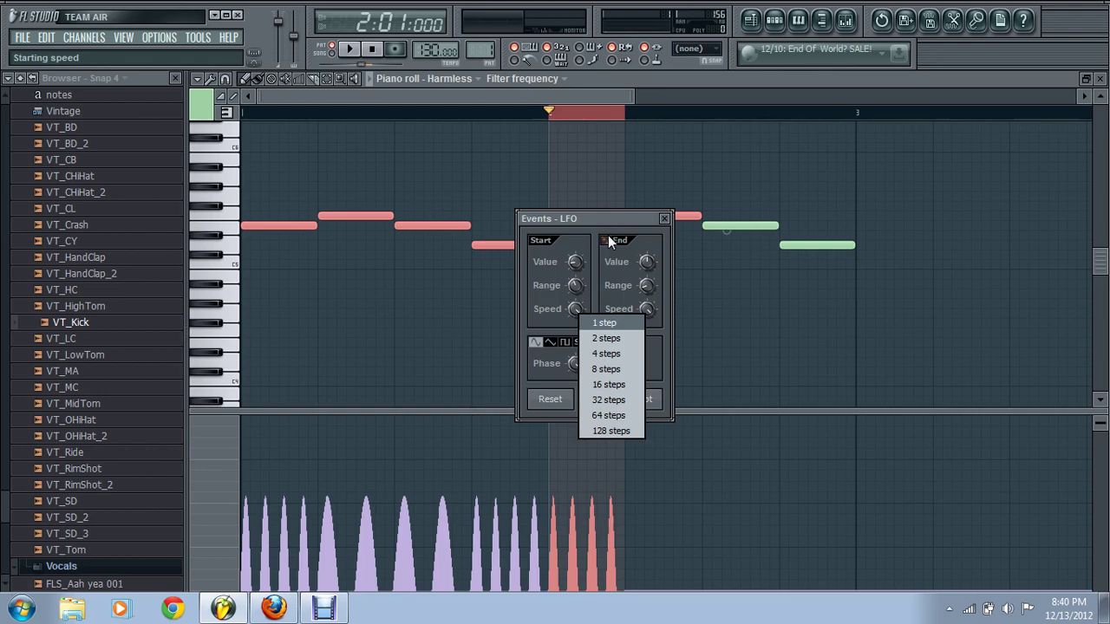
left_click_drag(611, 219, 398, 288)
- Switch the LFO's end settings on and off to compare the resulting curves, and accept the LFO with them disabled
left_click(404, 311)
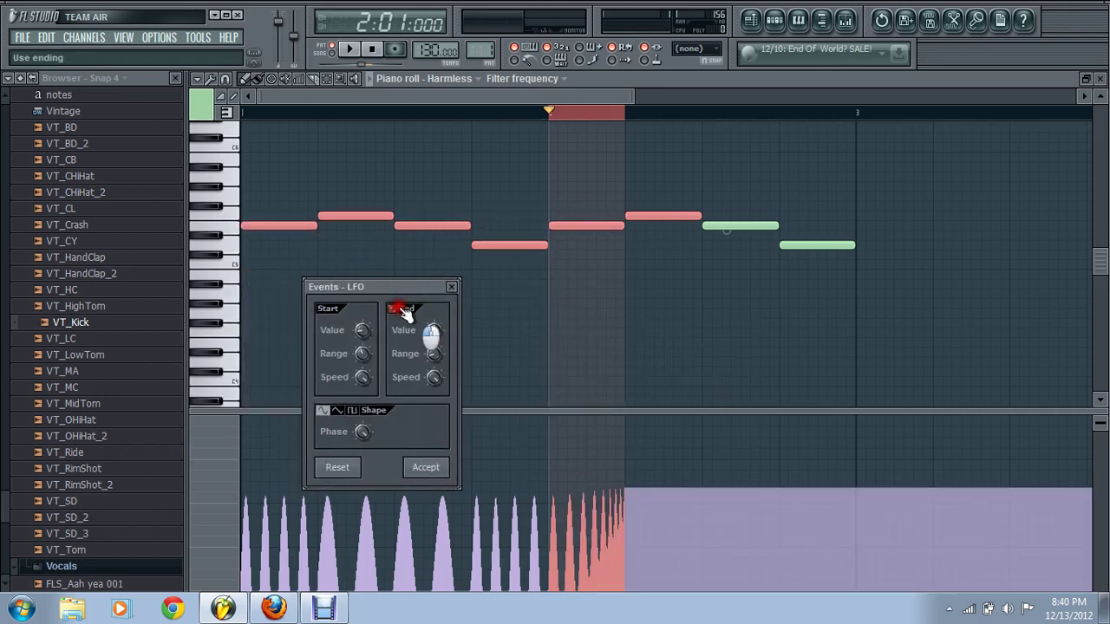
left_click(396, 311)
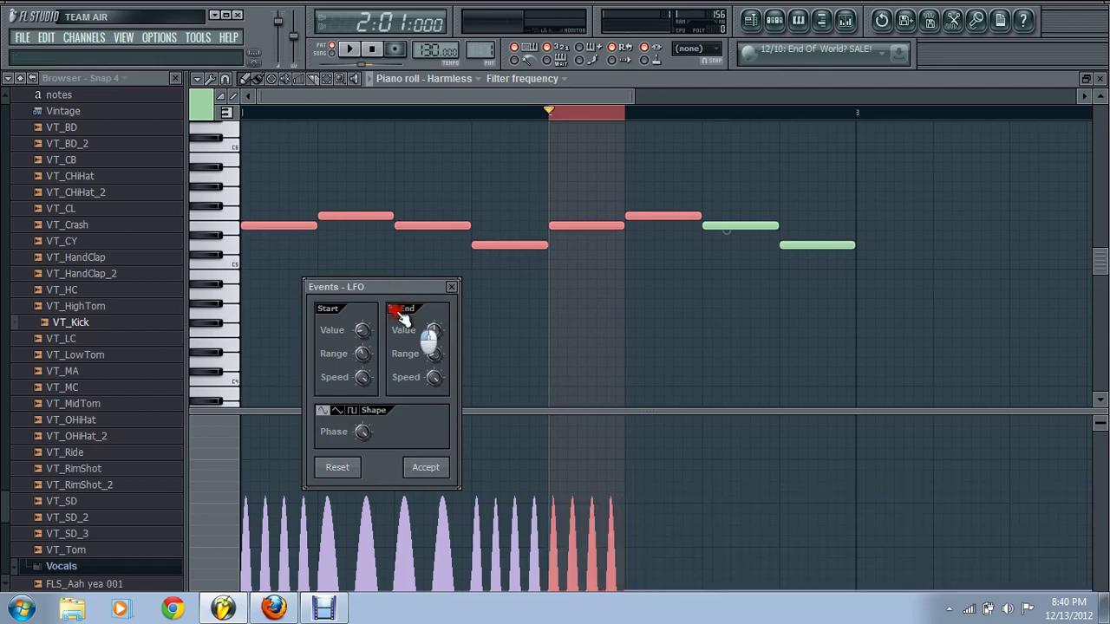
left_click(398, 312)
left_click(398, 312)
left_click(398, 312)
left_click(398, 312)
left_click(403, 314)
left_click(402, 313)
left_click(403, 314)
left_click(402, 313)
left_click(425, 468)
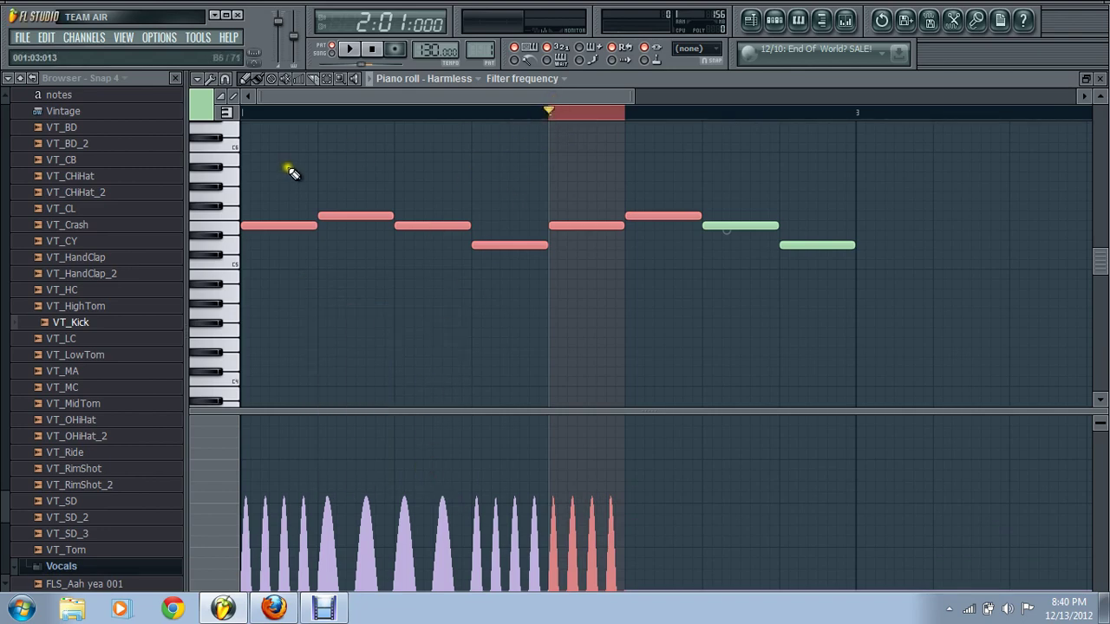
- Reopen the event LFO for bar 2's first beat, set its start speed to 8 steps, and audition it
left_click(210, 78)
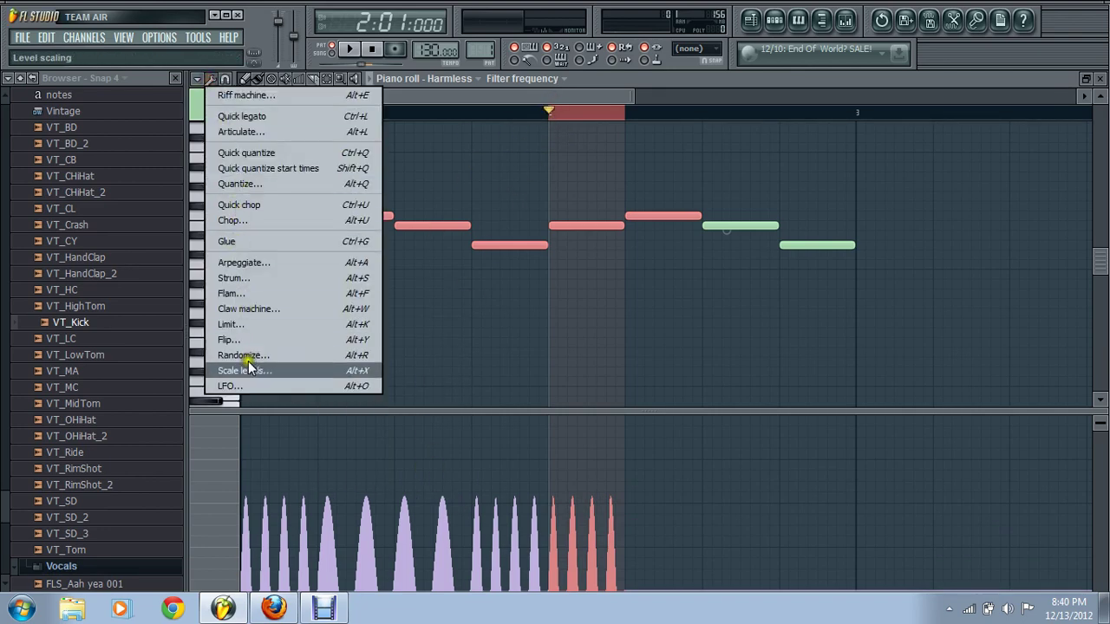
left_click(251, 384)
right_click(371, 382)
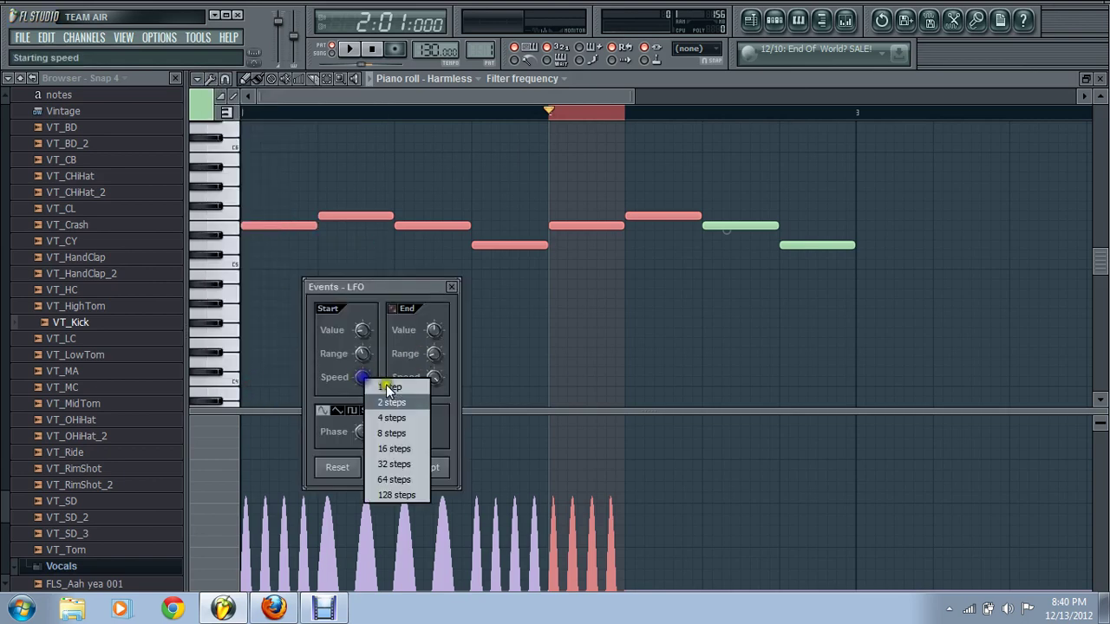
left_click(392, 433)
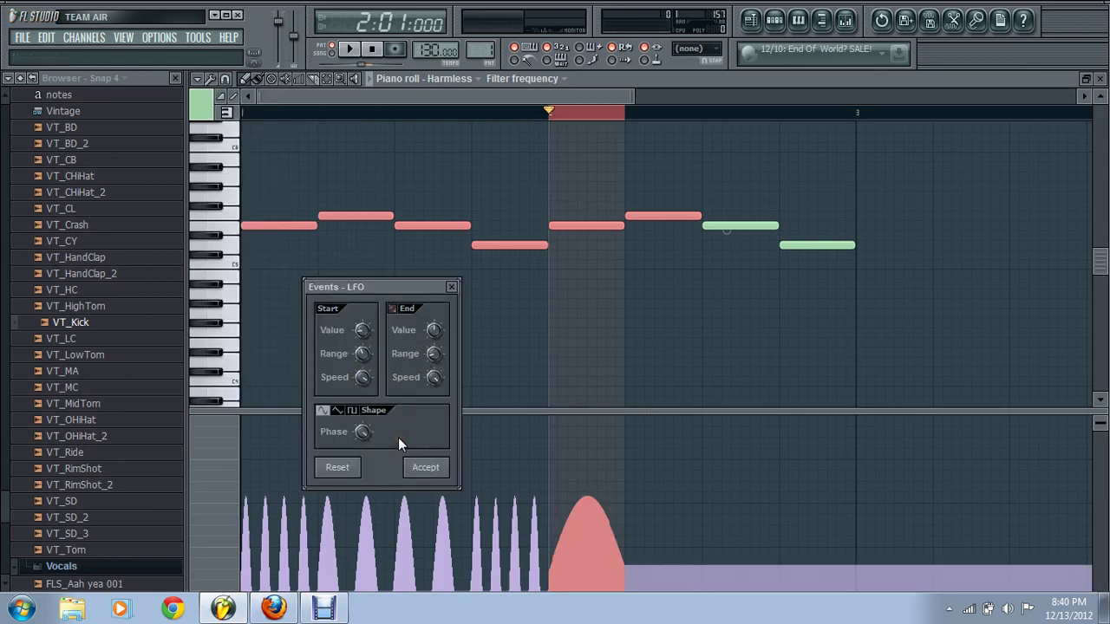
key("space")
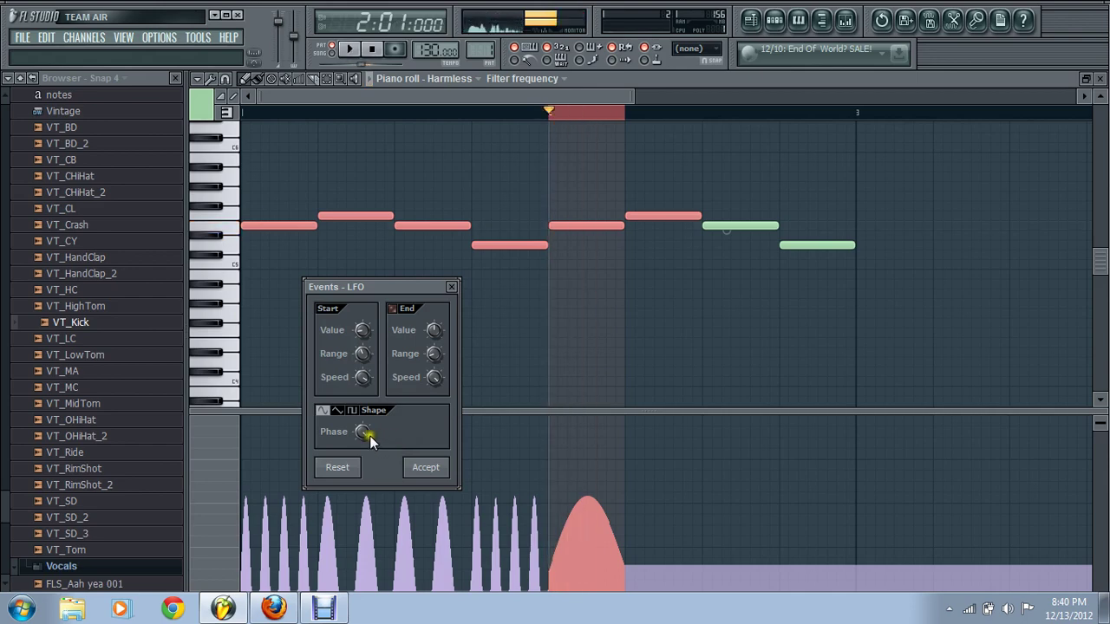
- Try a start speed of 16 steps on the event LFO and return it to 8 steps
right_click(364, 379)
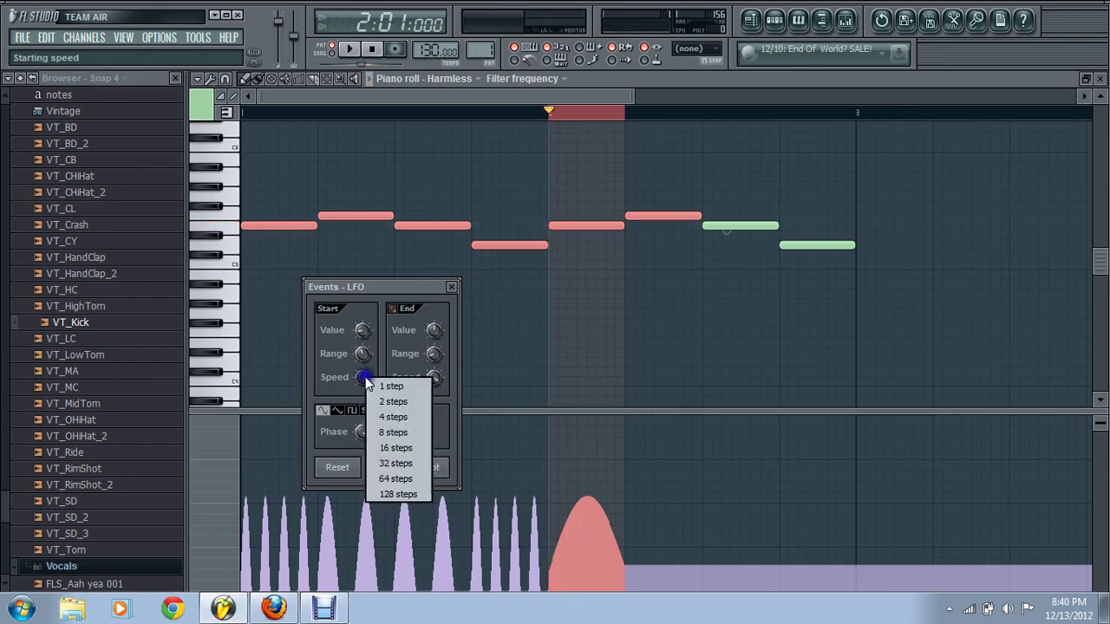
left_click(382, 448)
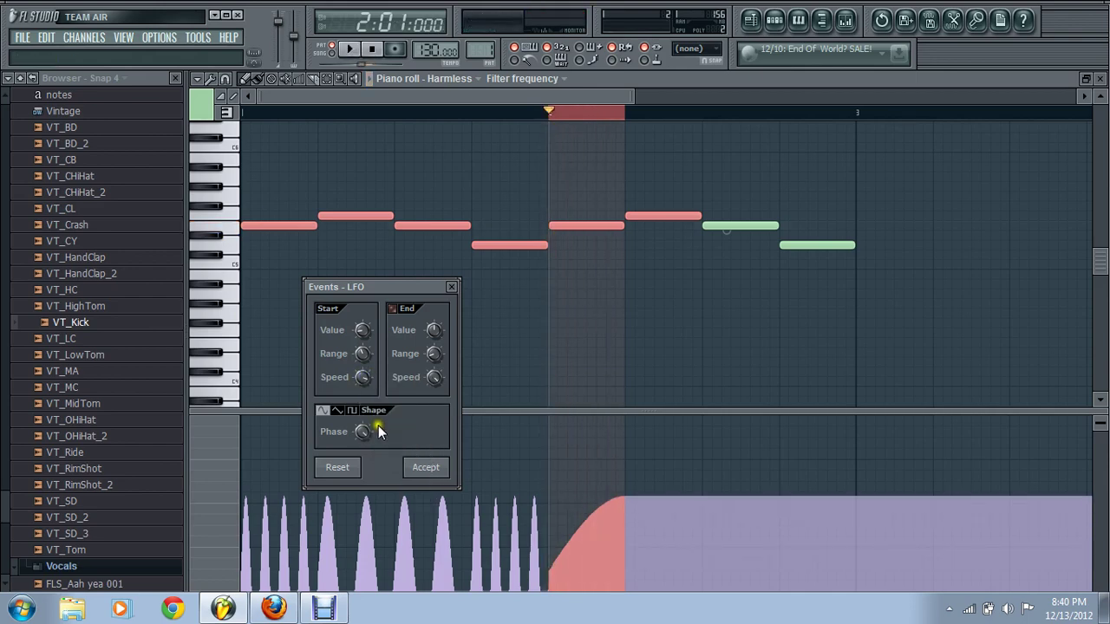
right_click(363, 379)
left_click(380, 437)
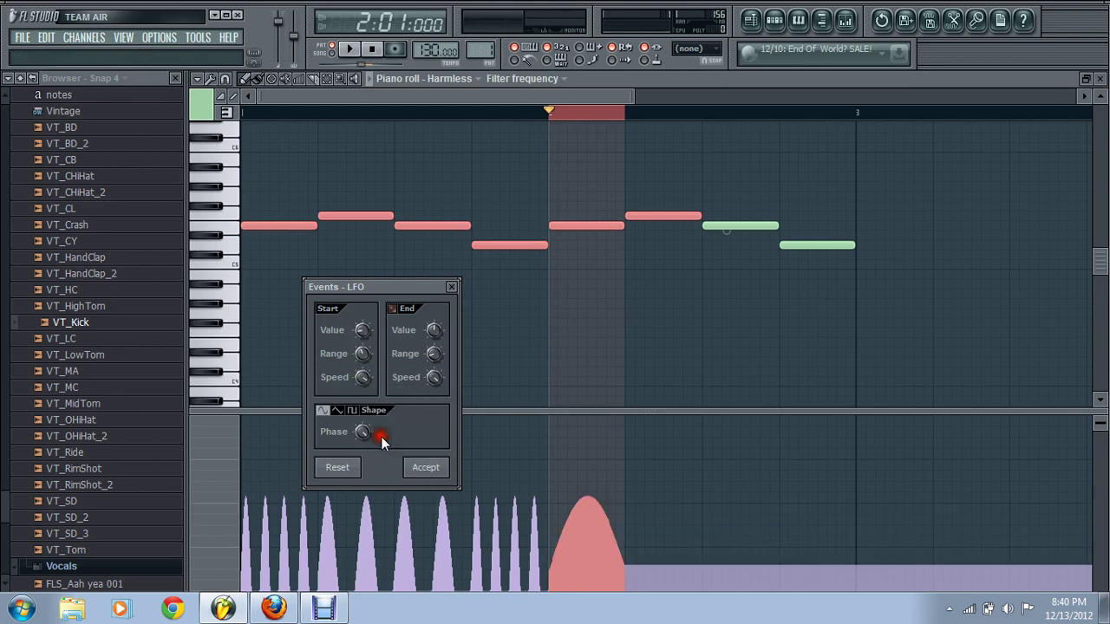
- Reduce the LFO's start range slightly while playing the selected beat, and accept the LFO
key("space")
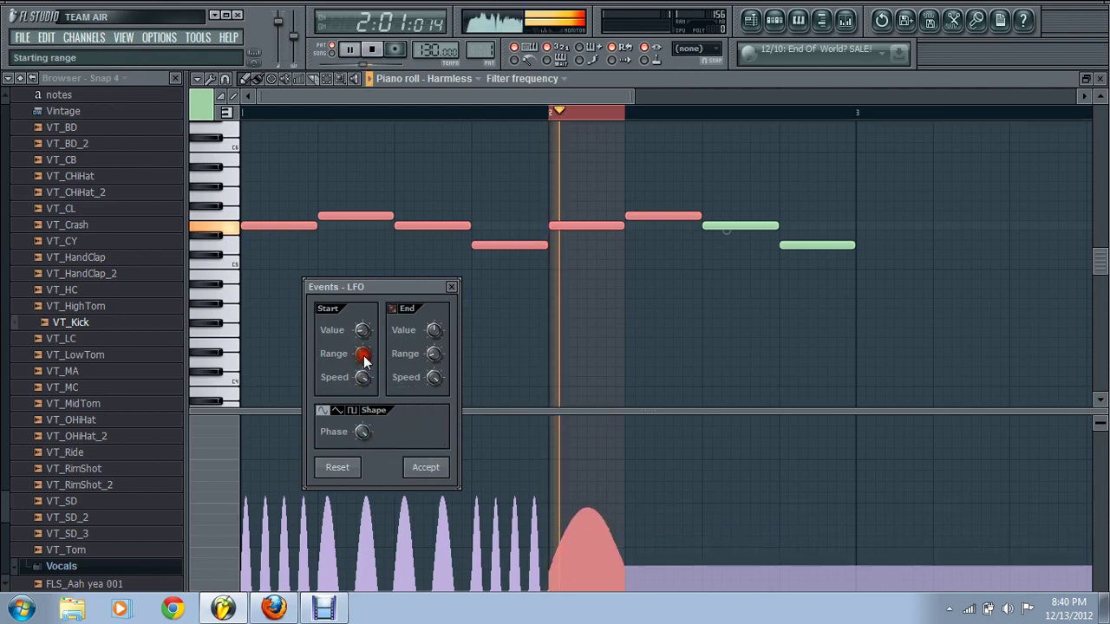
key("space")
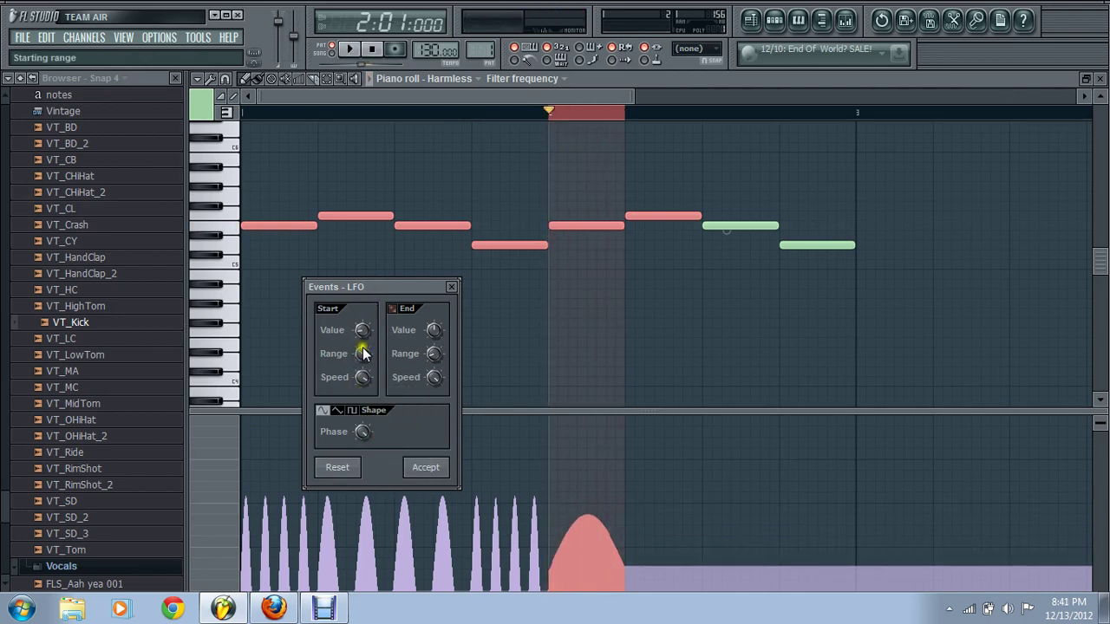
left_click(426, 468)
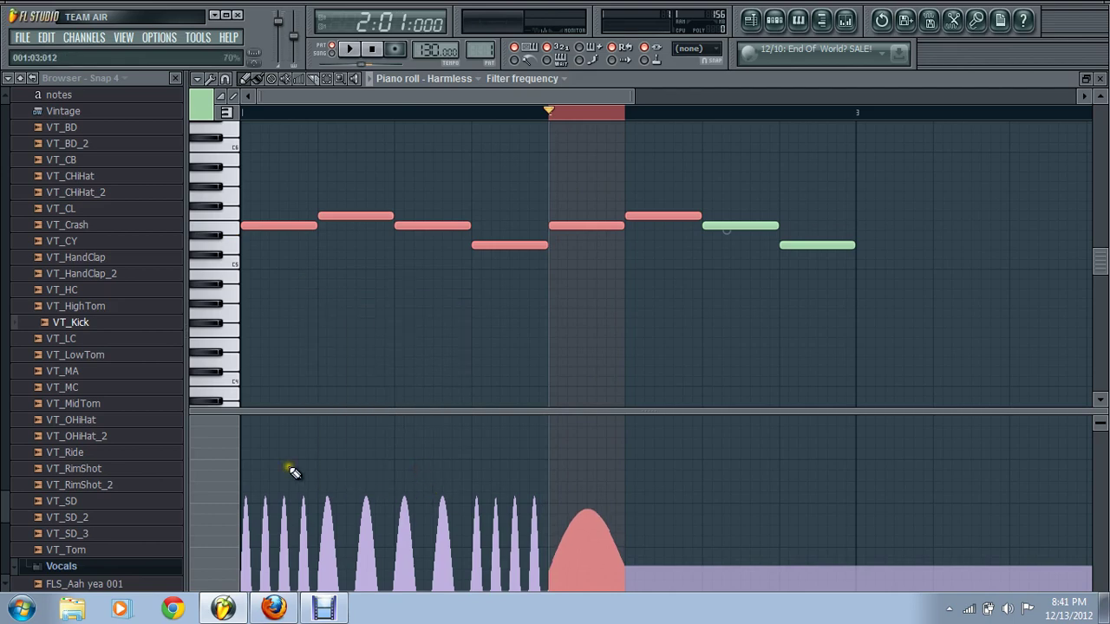
- Apply an event LFO with a start speed of 2 steps to the filter frequency on bar 2's second beat
left_click_drag(625, 112, 701, 126)
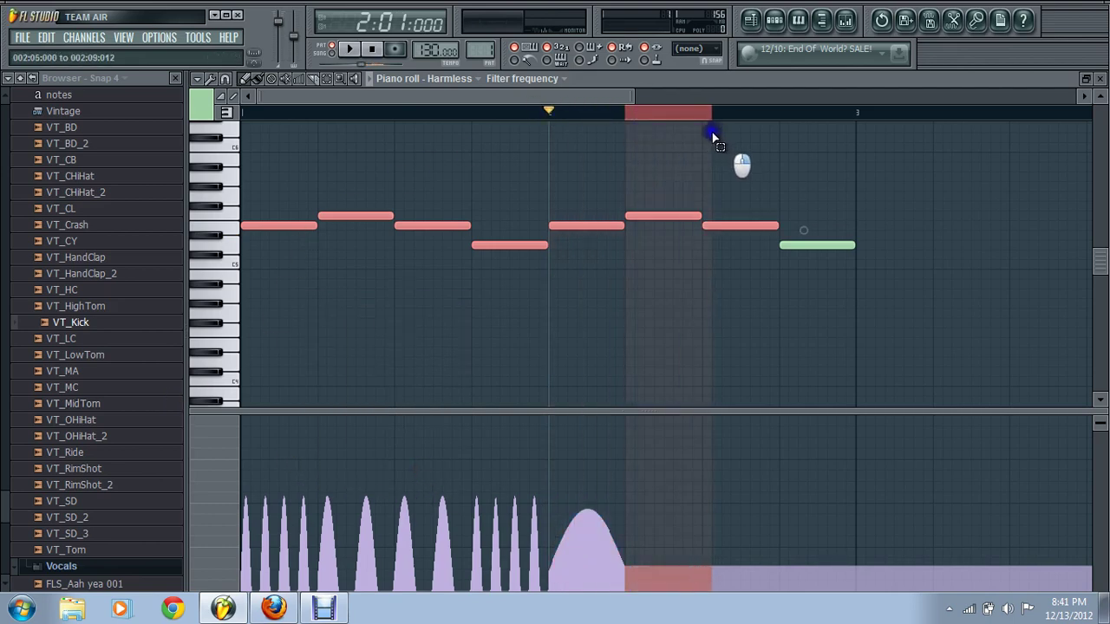
left_click(198, 79)
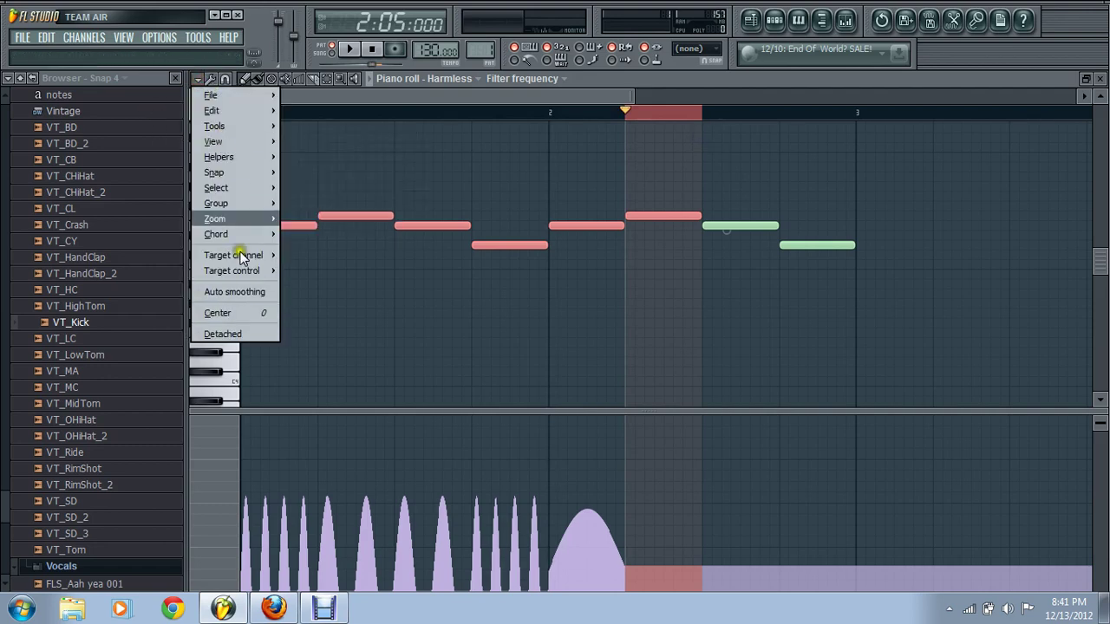
left_click(232, 126)
left_click(352, 416)
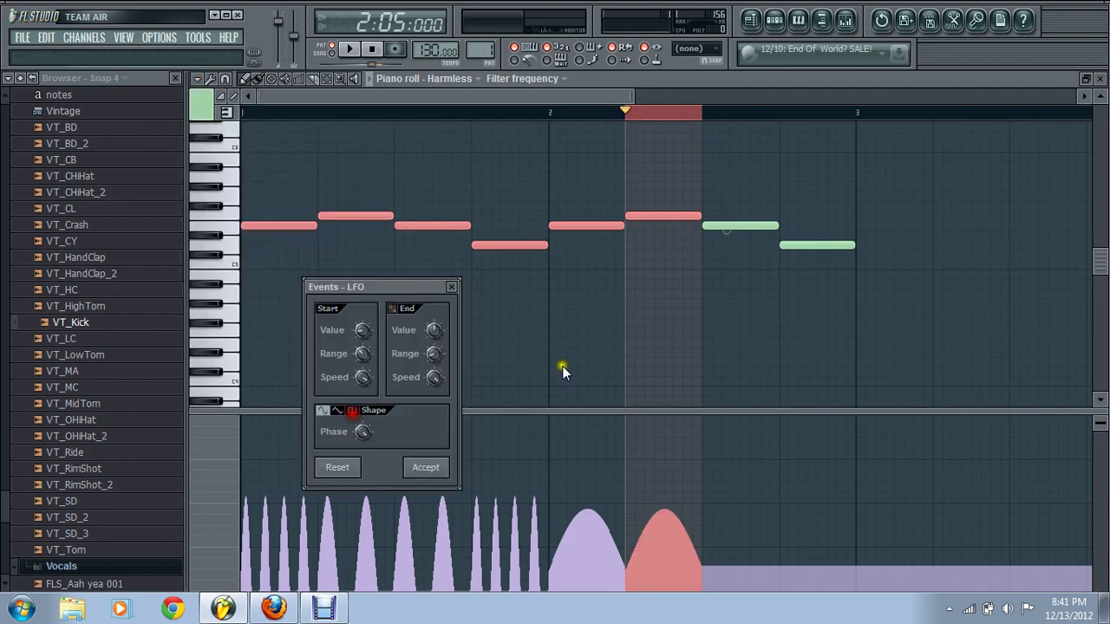
right_click(364, 378)
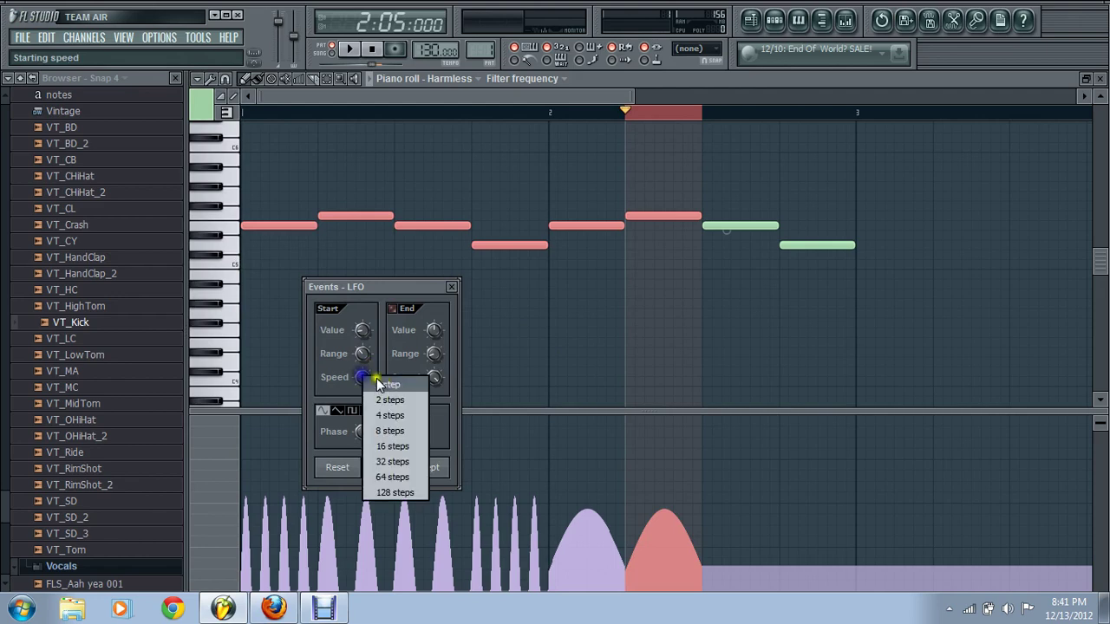
left_click(388, 431)
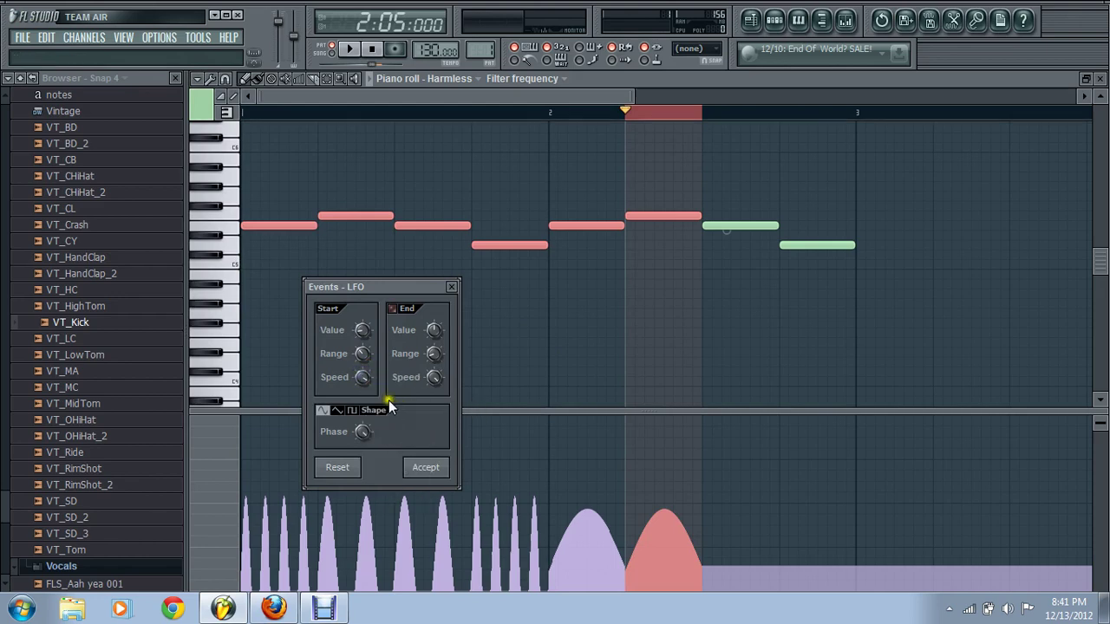
right_click(362, 377)
left_click(390, 401)
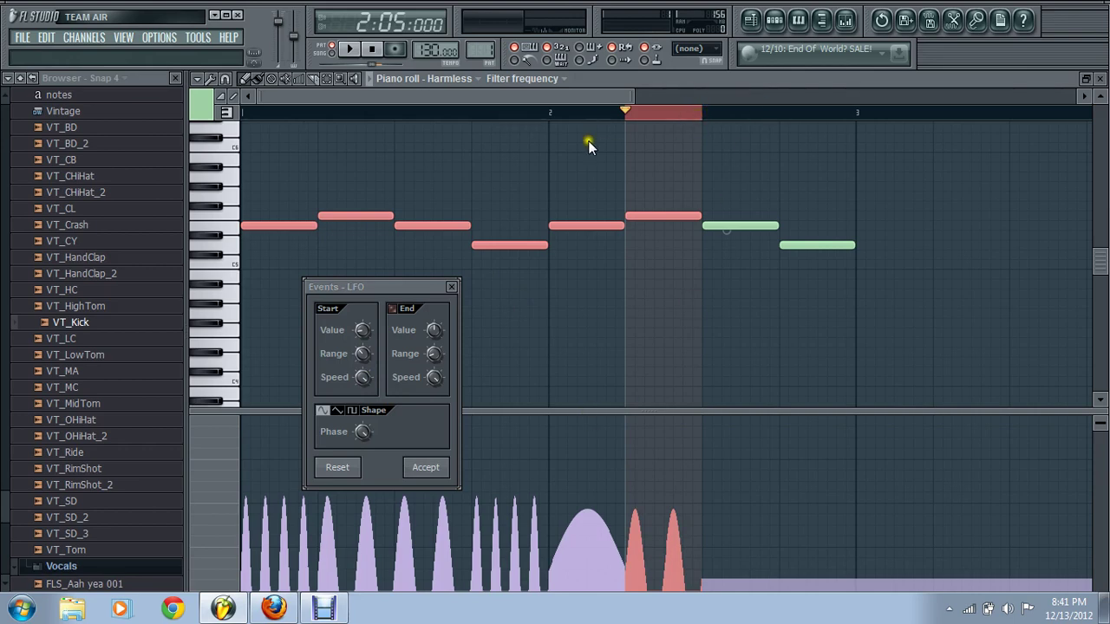
left_click(425, 467)
- Apply the event LFO with its current settings to bar 2's third beat and audition it
left_click_drag(702, 111, 777, 104)
left_click(197, 78)
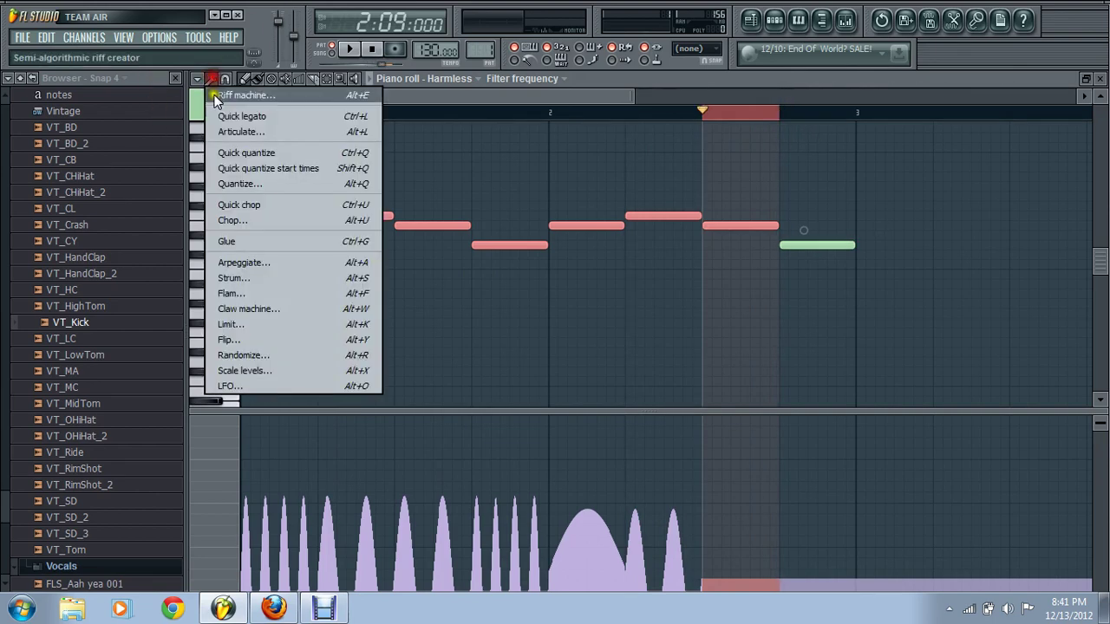
left_click(286, 381)
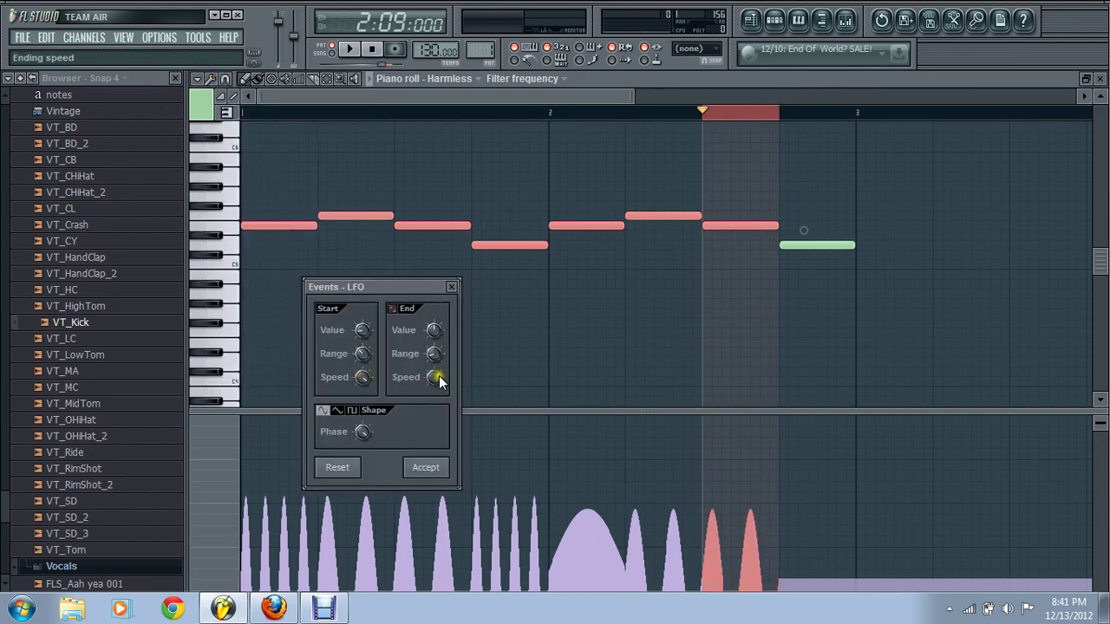
left_click(424, 467)
key("space")
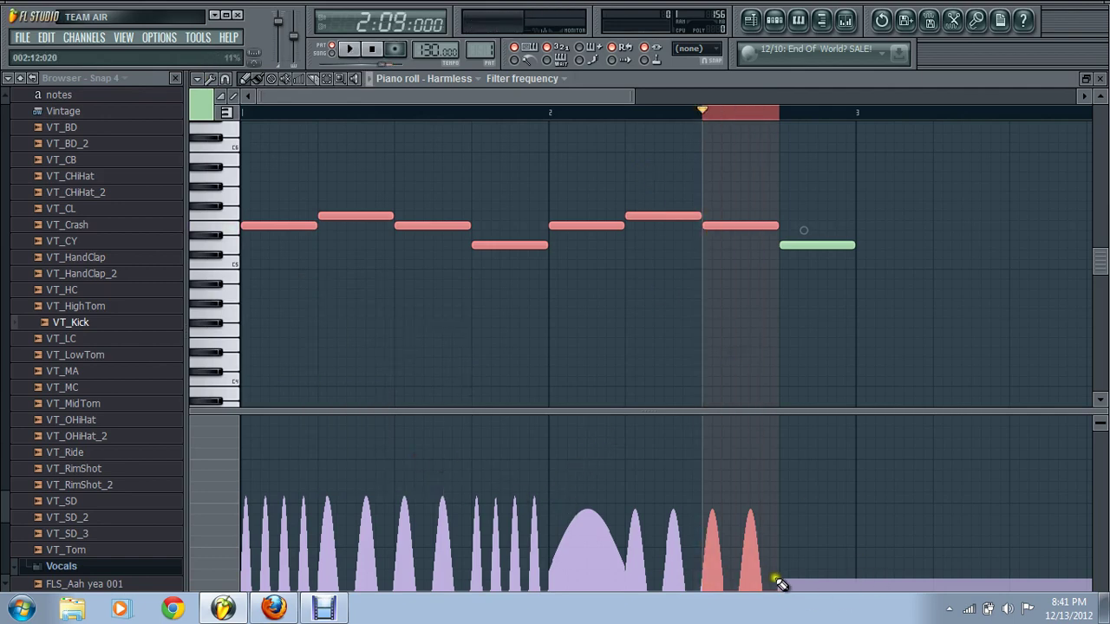
- Apply an event LFO with a start speed of 8 steps to bar 2's fourth beat, and clear the time selection
left_click_drag(704, 112, 855, 109)
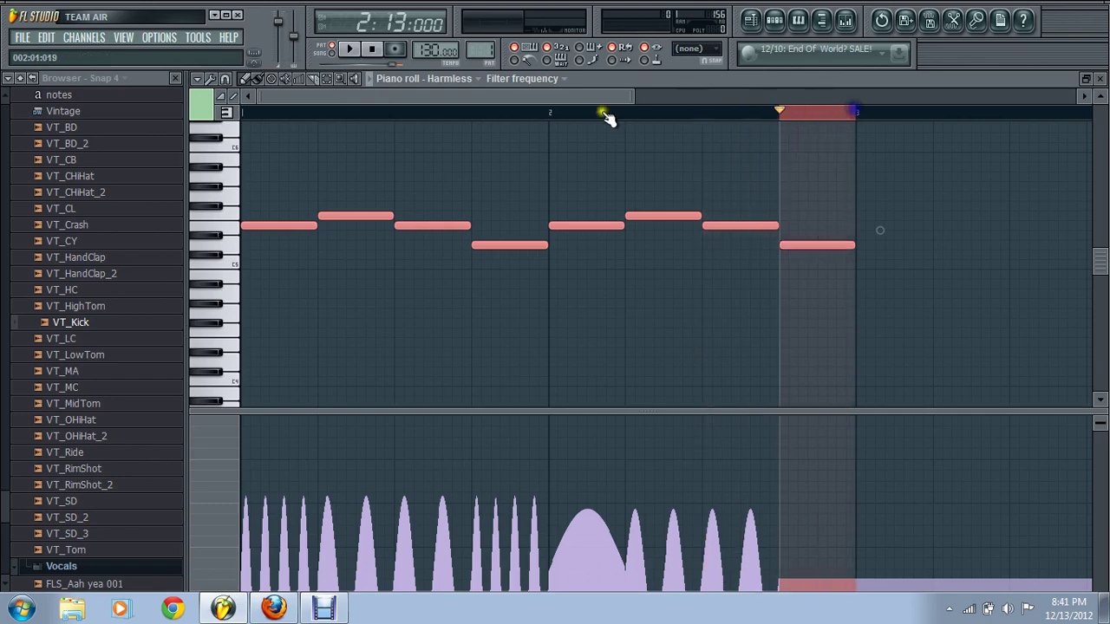
left_click(198, 79)
mouse_move(214, 126)
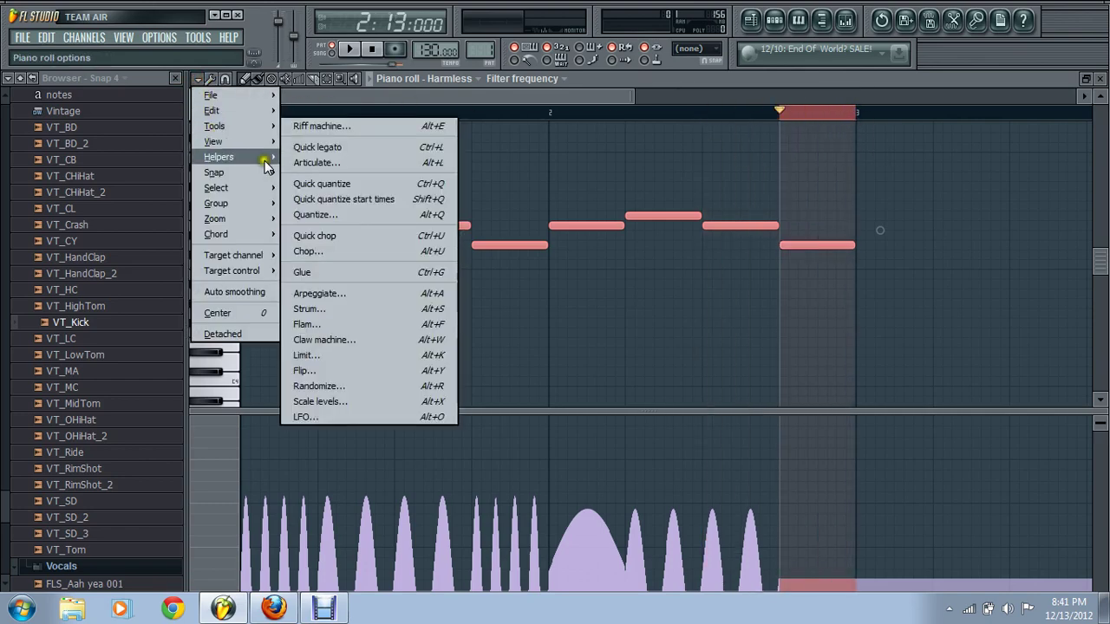
left_click(355, 415)
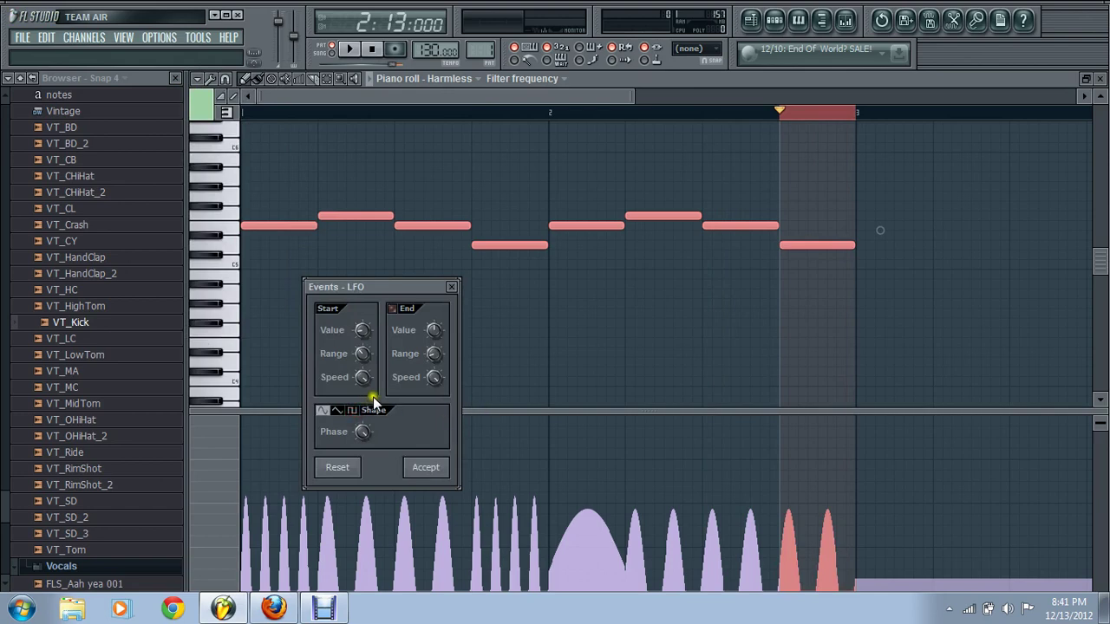
right_click(362, 381)
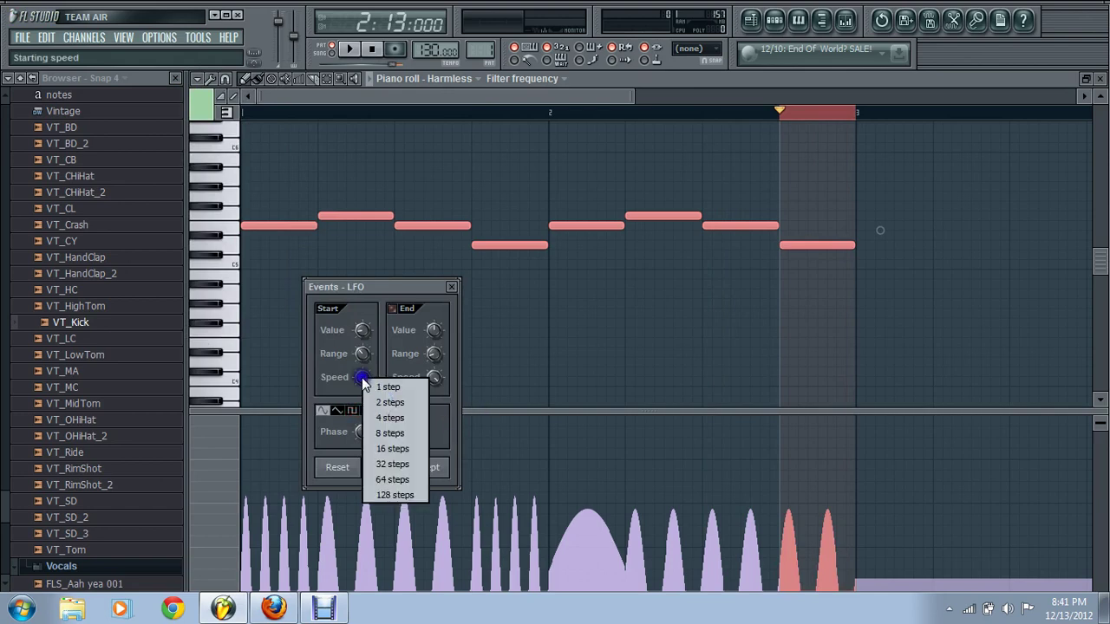
left_click(386, 439)
left_click(429, 469)
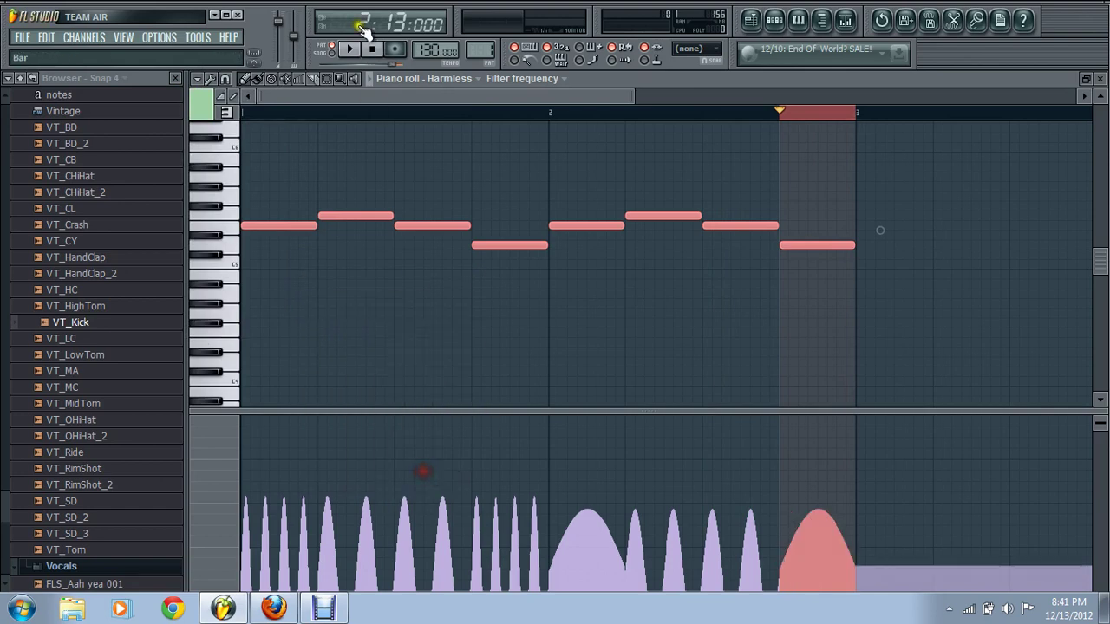
left_click_drag(369, 113, 218, 98)
left_click(260, 112)
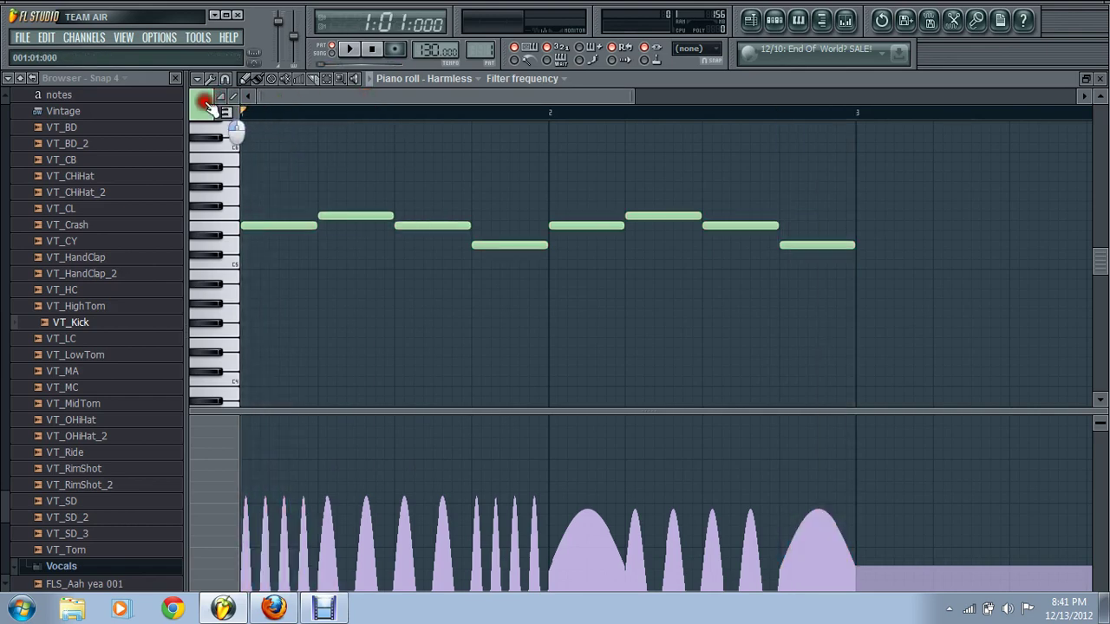
- Open the step sequencer, try out steps on the Kick channel and clear them again
left_click(774, 19)
left_click_drag(1008, 173, 867, 235)
left_click(507, 226)
left_click(457, 227)
left_click_drag(507, 227, 978, 236)
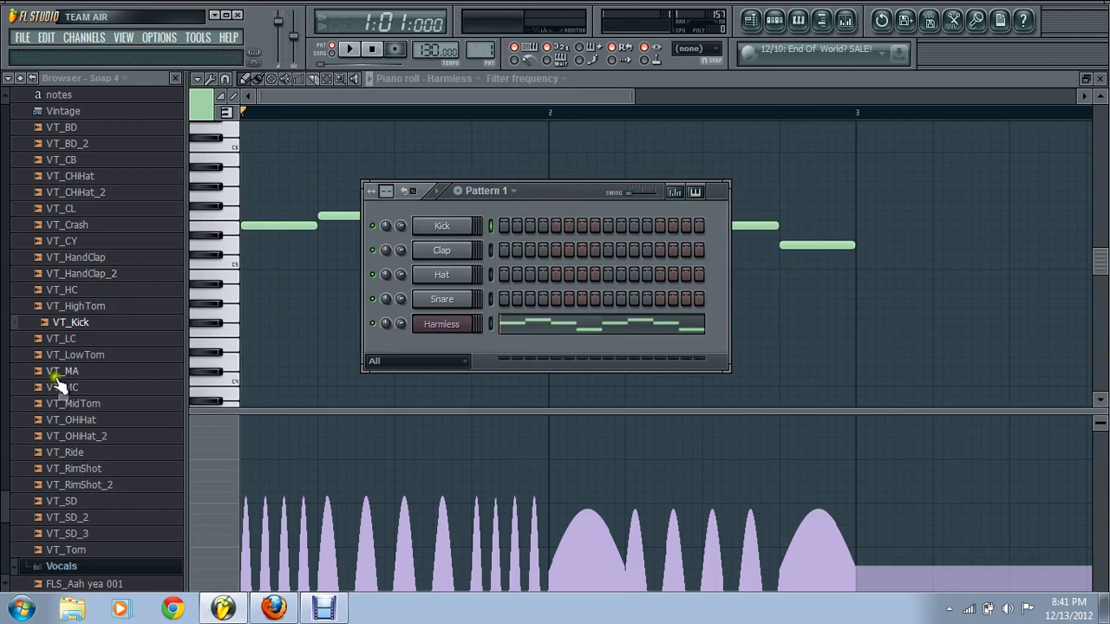
- Add the VT_Kick sample from the browser as a new channel below Harmless, and move the step sequencer clear of its channel settings
left_click(72, 324)
left_click_drag(73, 329, 425, 347)
left_click(399, 347)
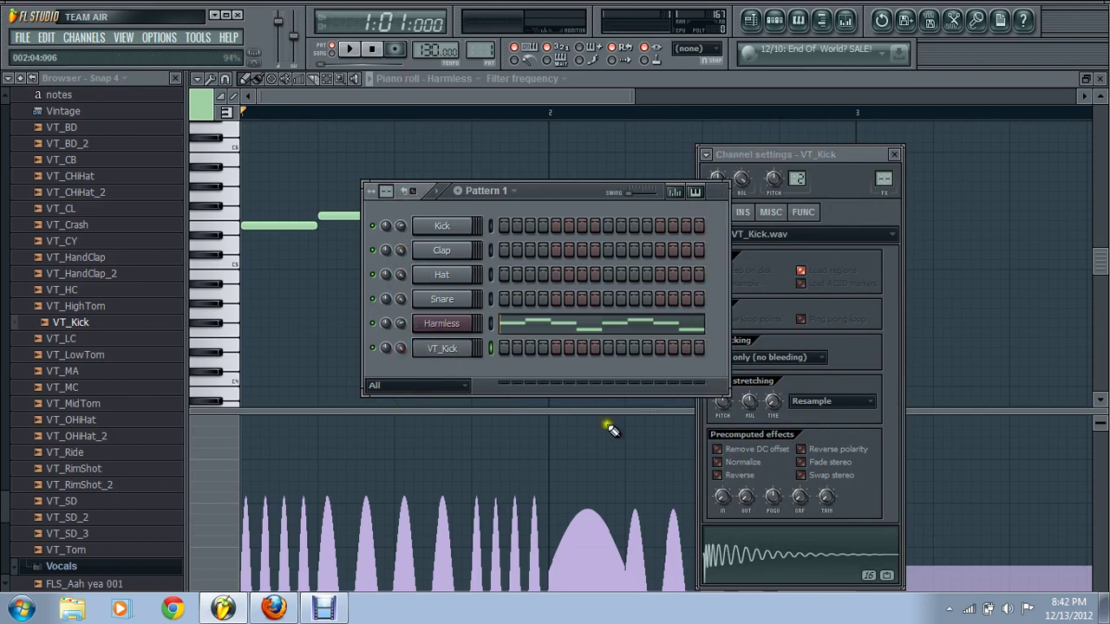
left_click_drag(547, 183, 481, 144)
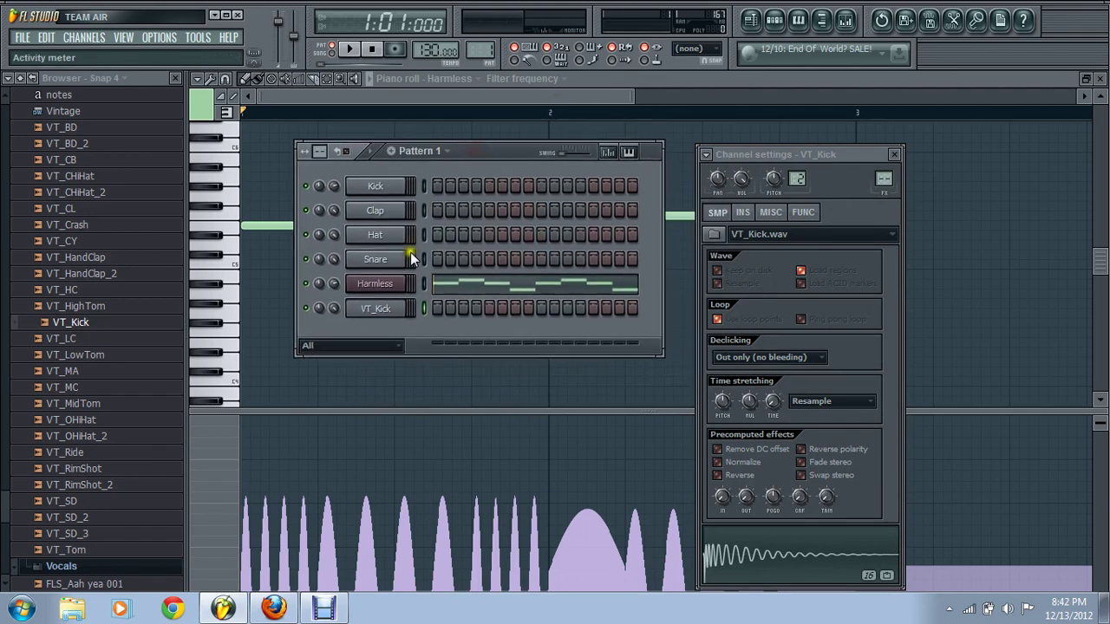
- Fill all 16 Hat steps, put VT_Kick on steps 1 and 10 and Snare on steps 5 and 16, and audition the beat
left_click_drag(435, 234, 865, 189)
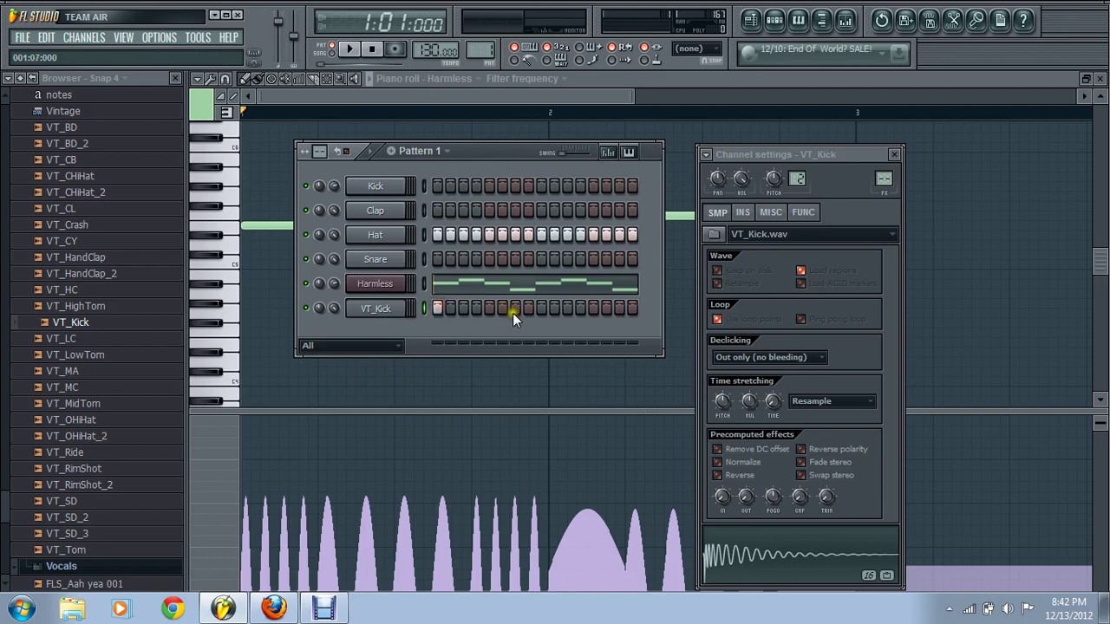
left_click(489, 258)
left_click(554, 308)
left_click(629, 258)
key("space")
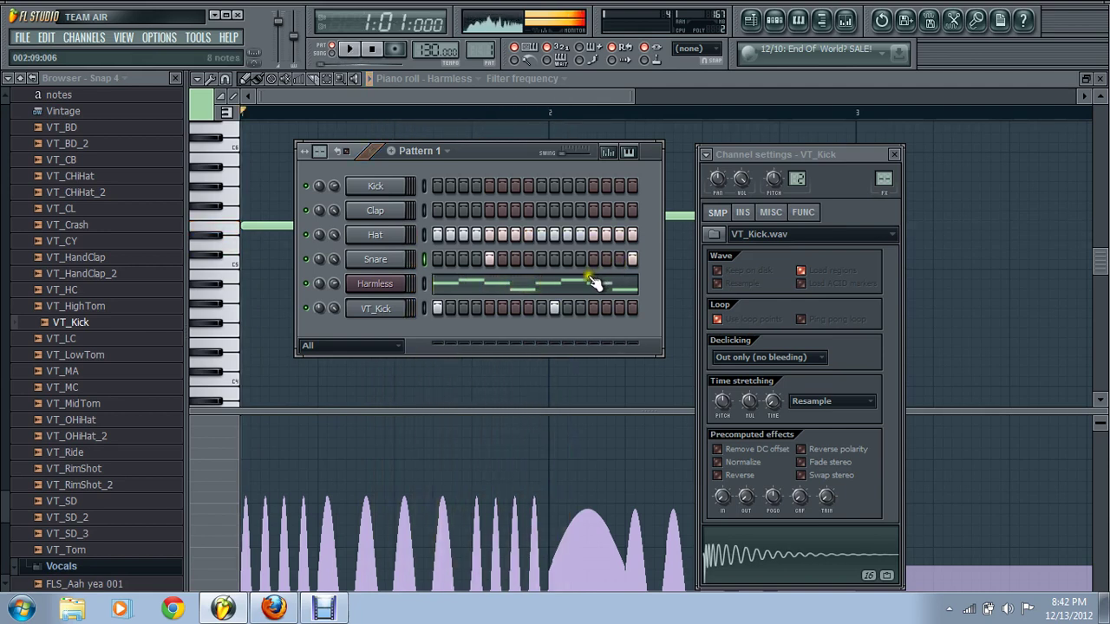
key("space")
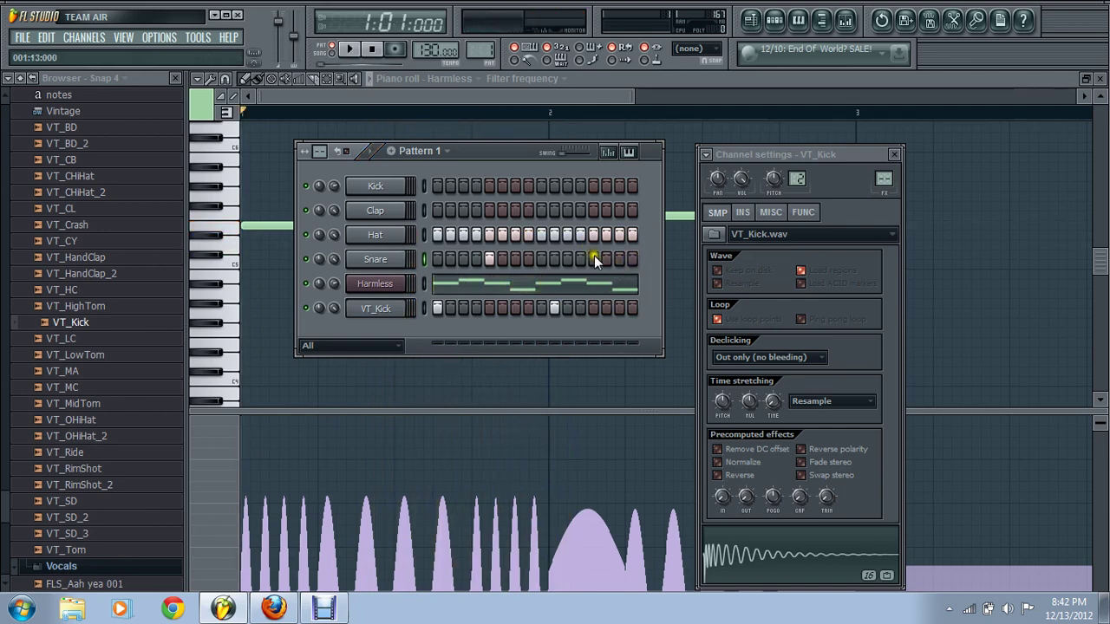
- Move the second VT_Kick hit to step 9 and the second Snare hit to step 13, and close the step sequencer
left_click(543, 308)
left_click(594, 259)
left_click(539, 93)
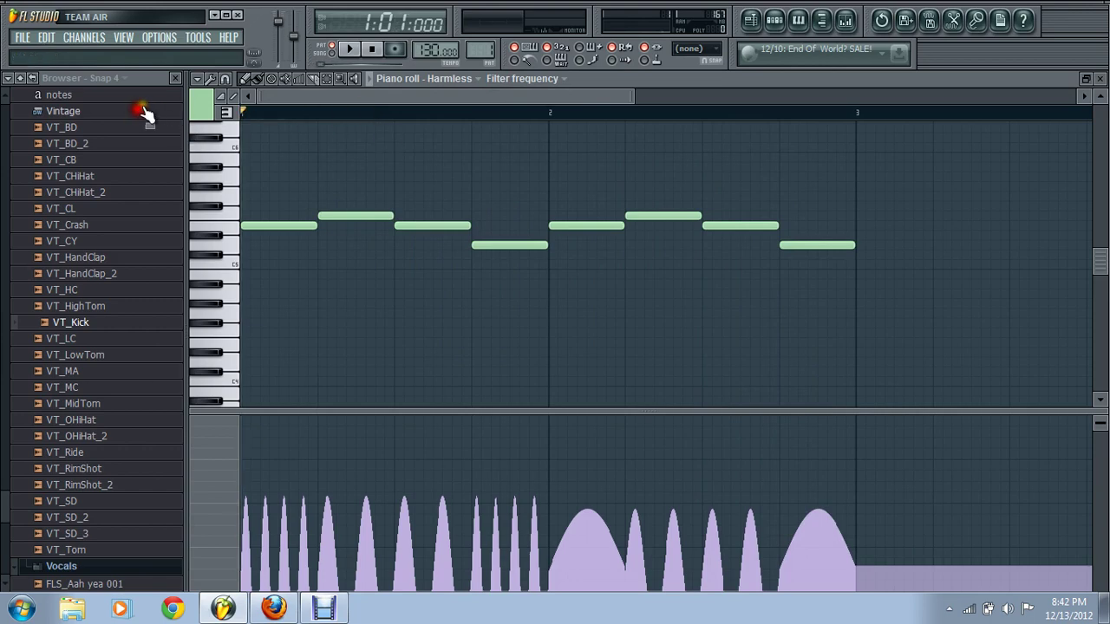
- Adjust the Harmless channel's volume to about 78% in the step sequencer and play the pattern
left_click(774, 20)
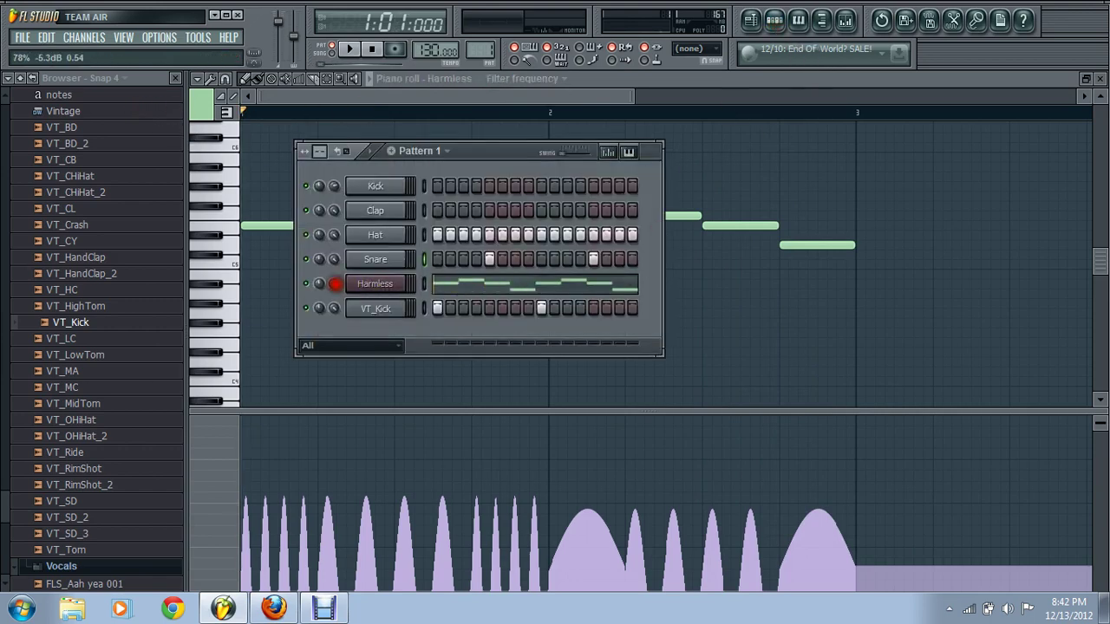
left_click(354, 87)
key("space")
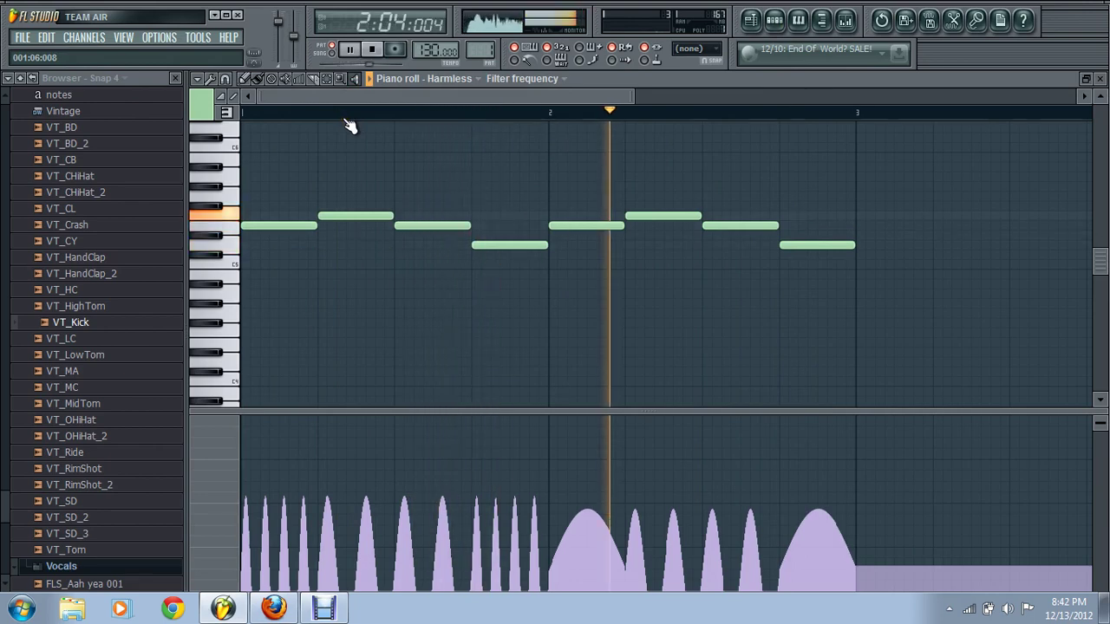
key("space")
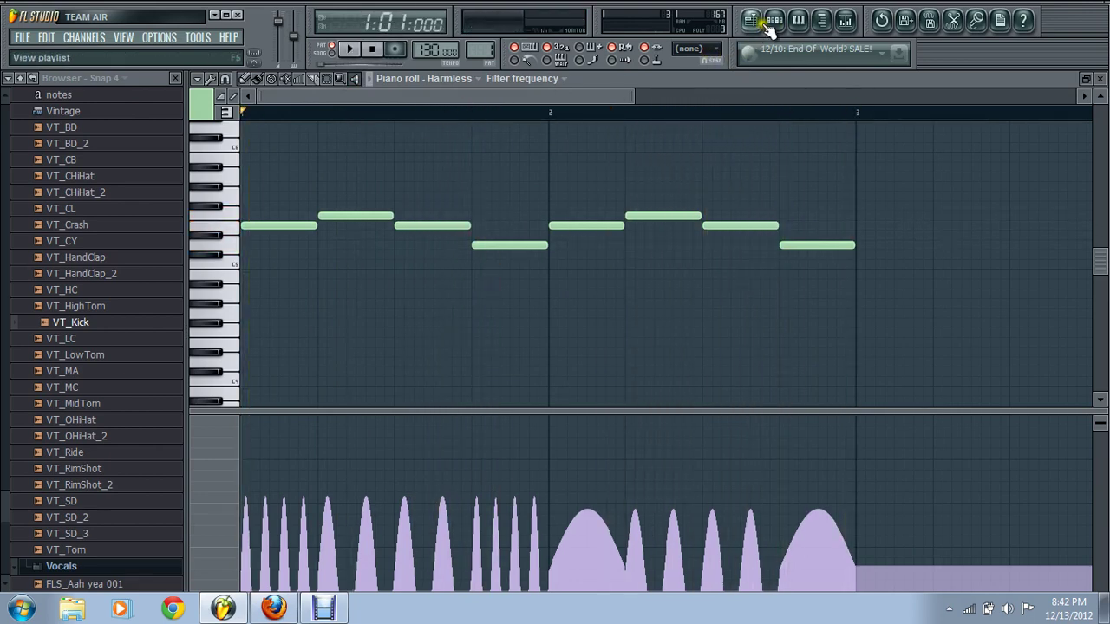
- Open the playlist and place a Pattern 1 clip at bar 1 of Track 1
left_click(750, 19)
left_click(284, 142)
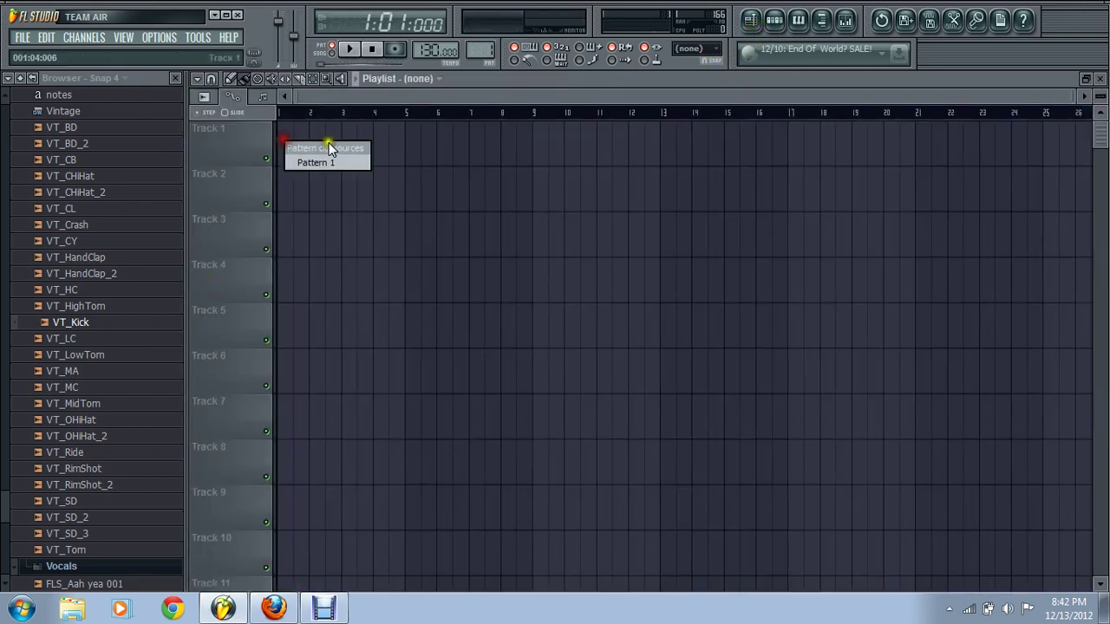
left_click(326, 162)
left_click_drag(323, 138, 235, 142)
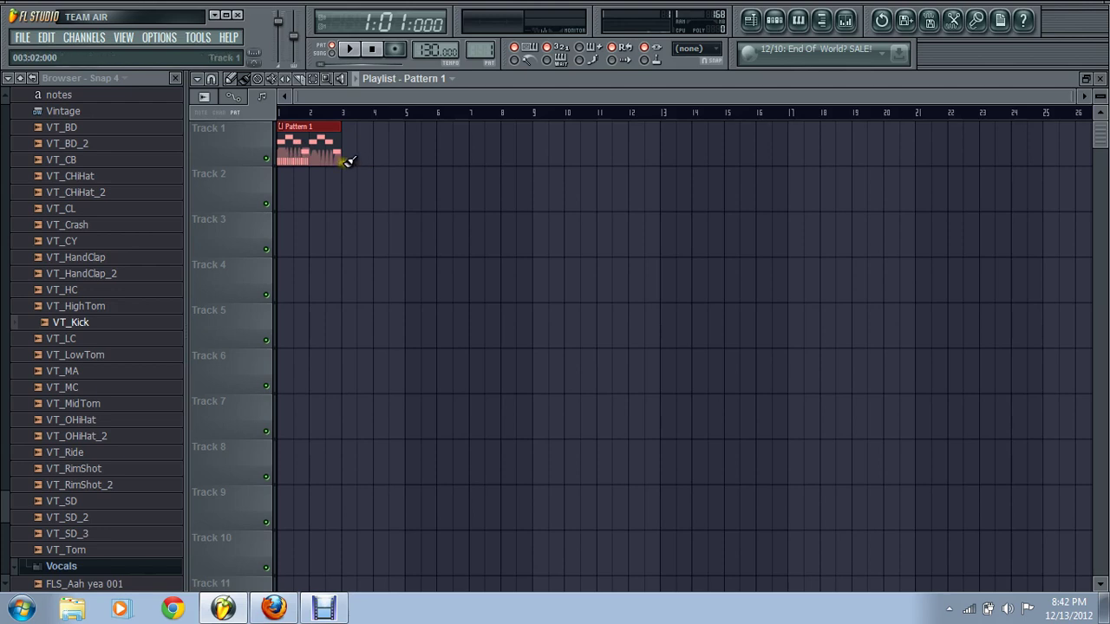
- Place a second Pattern 1 clip on Track 1, starting at bar 3 directly after the first clip
key("space")
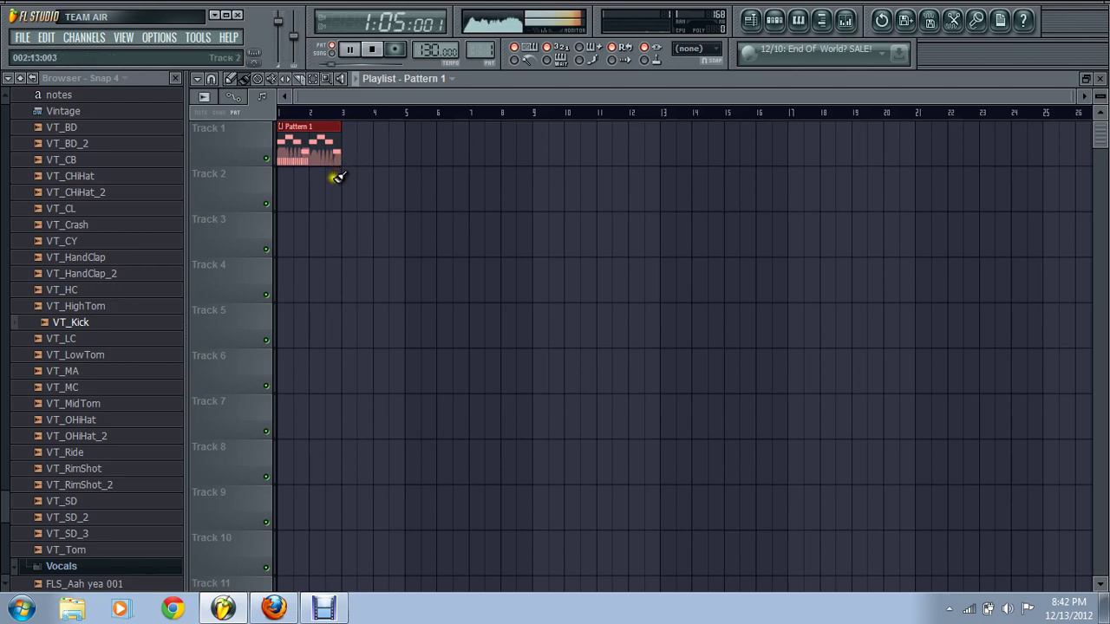
left_click(352, 157)
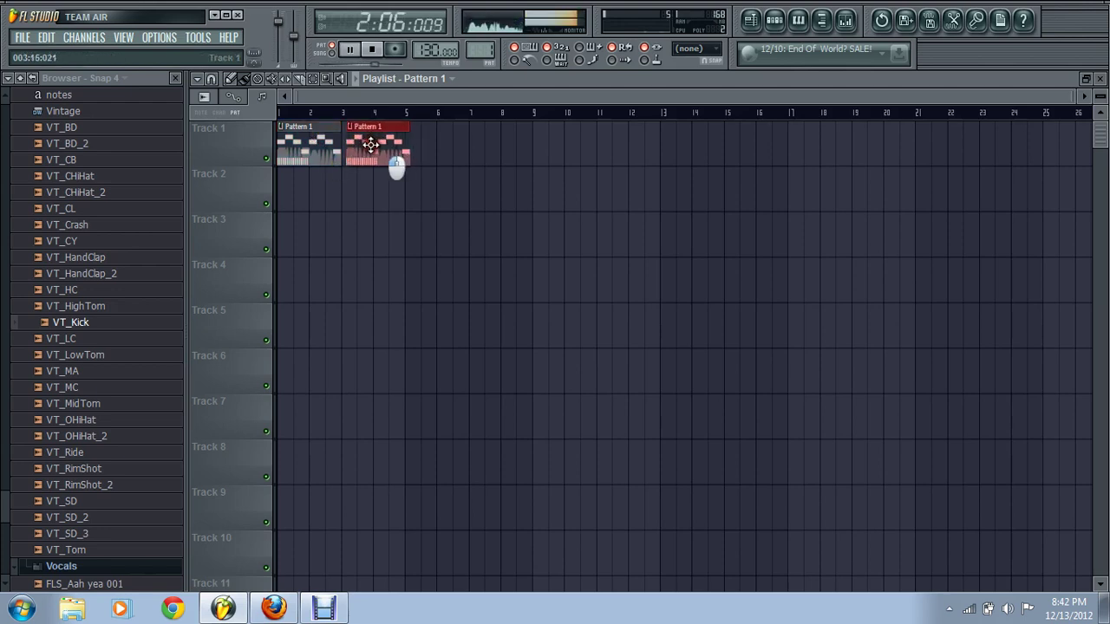
key("space")
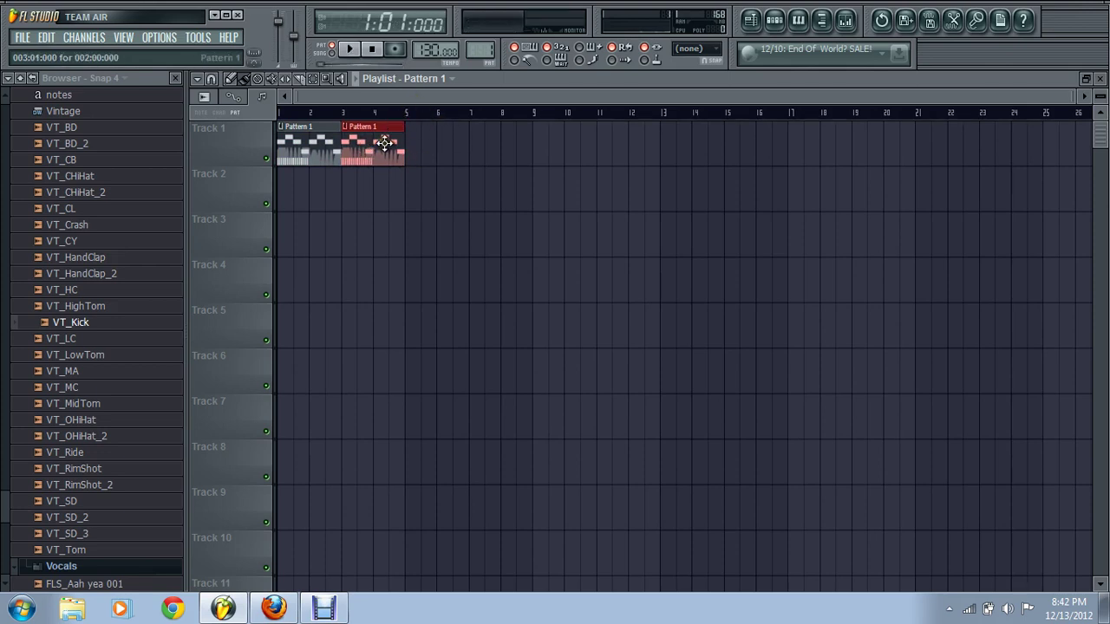
left_click(386, 142)
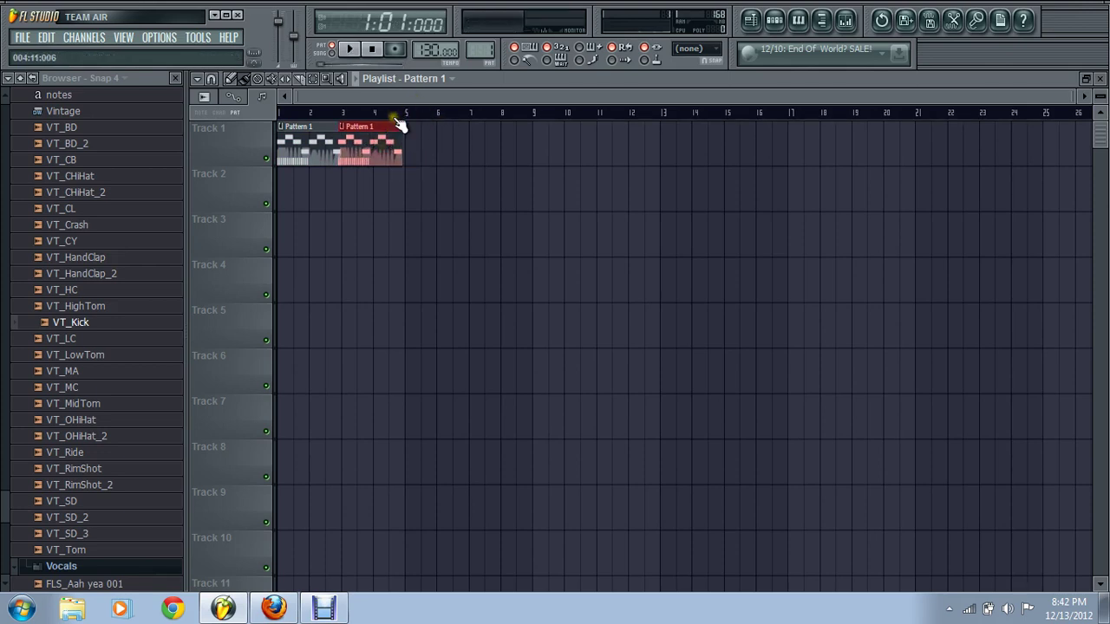
scroll(397, 117, "up", 3)
- Switch playback to song mode and play the two Pattern 1 clips
key("space")
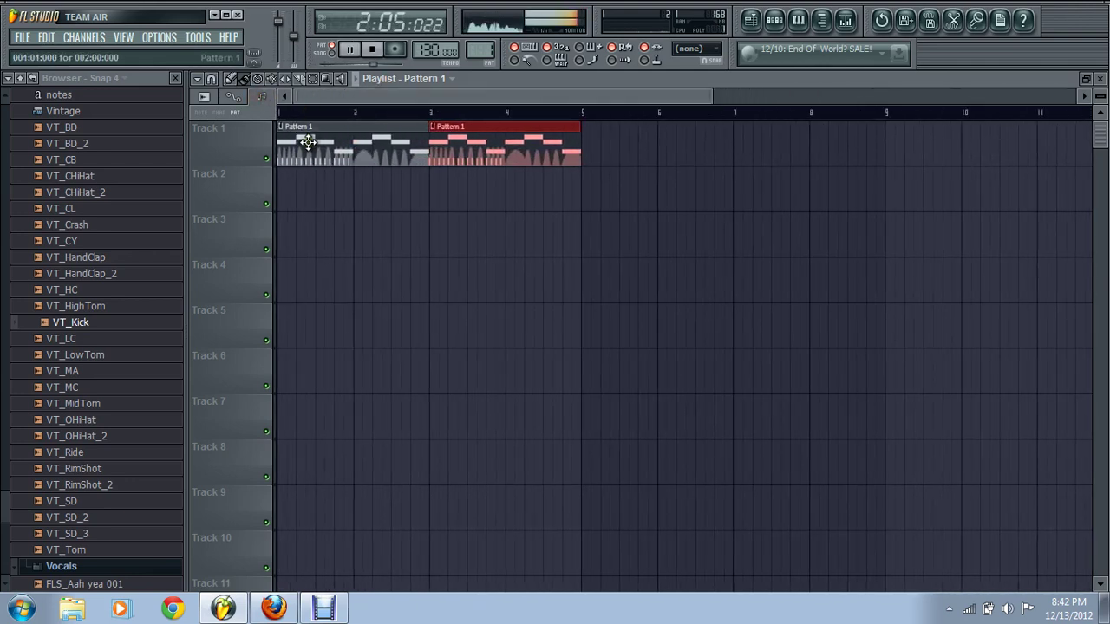
key("l")
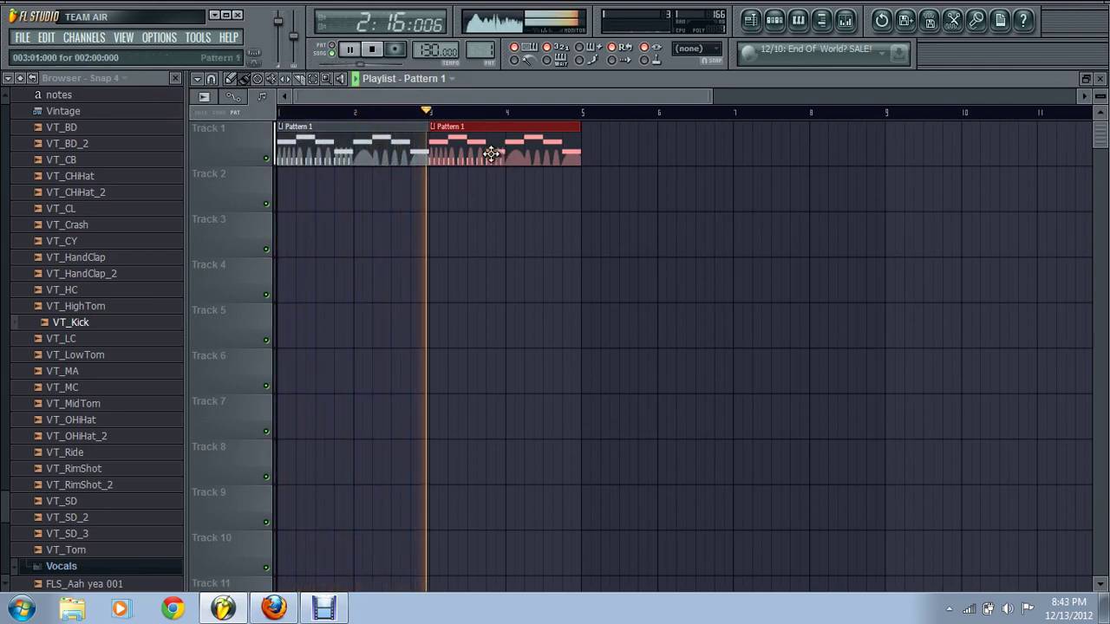
key("space")
left_click(349, 54)
key("space")
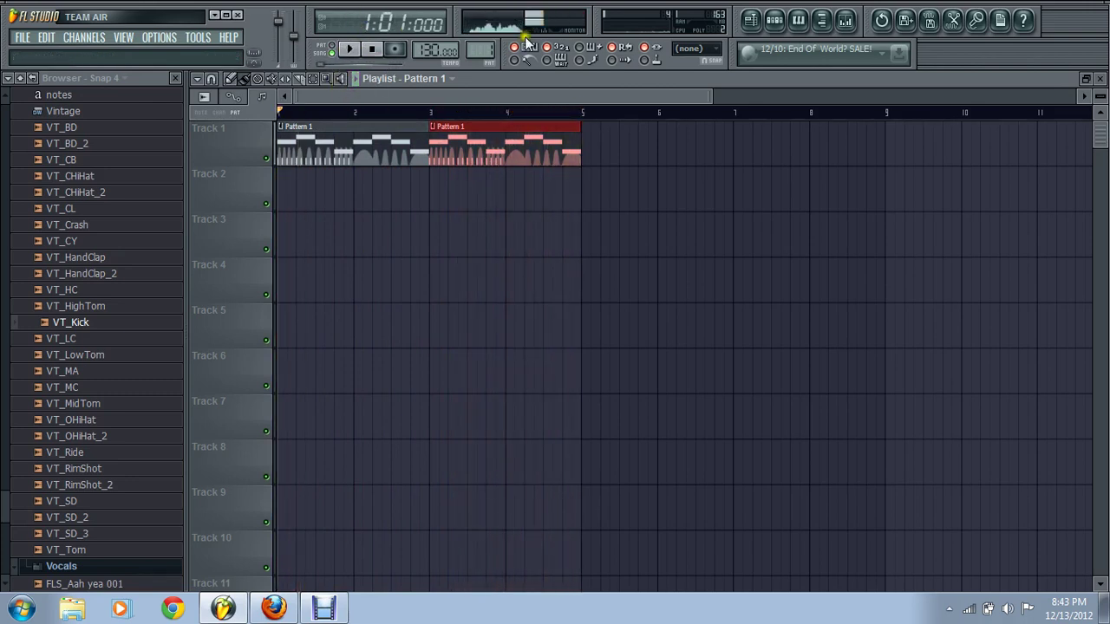
- Reopen the Harmless piano roll with its filter frequency events
left_click(798, 19)
left_click(249, 158)
left_click_drag(304, 161, 865, 154)
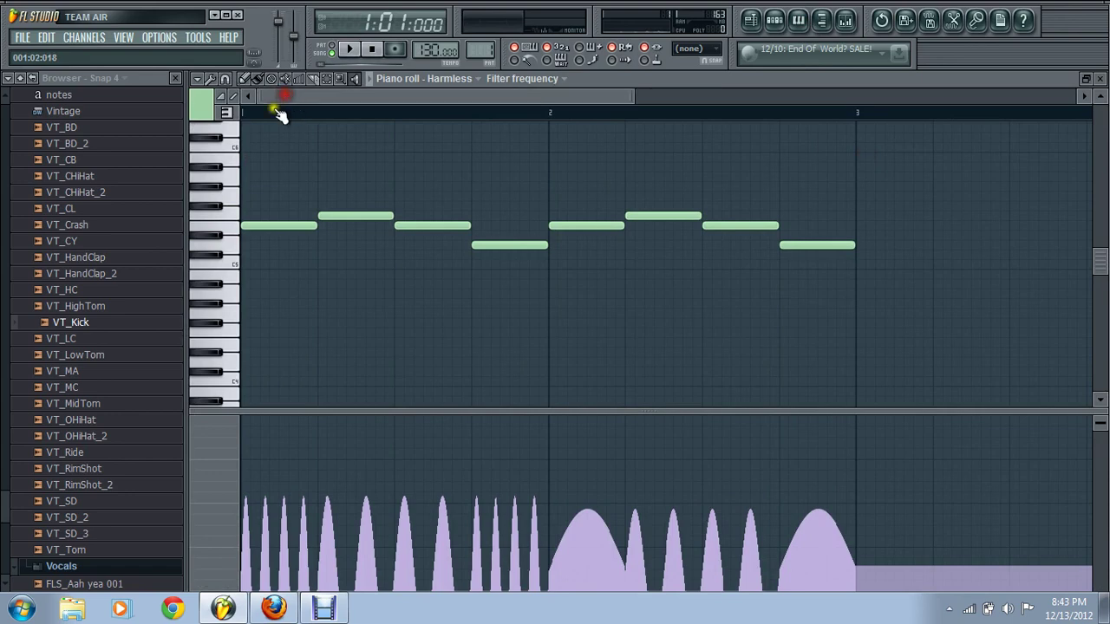
- Play the arrangement and audition the Harmless notes in the first bar with the playback tool, and stop playback
key("space")
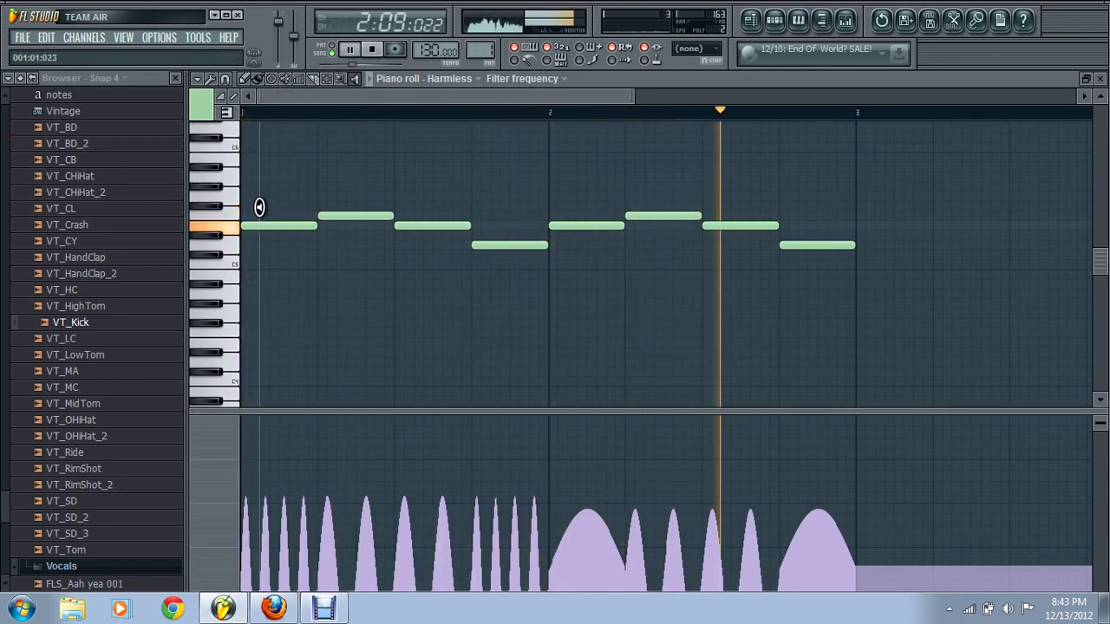
left_click(364, 210)
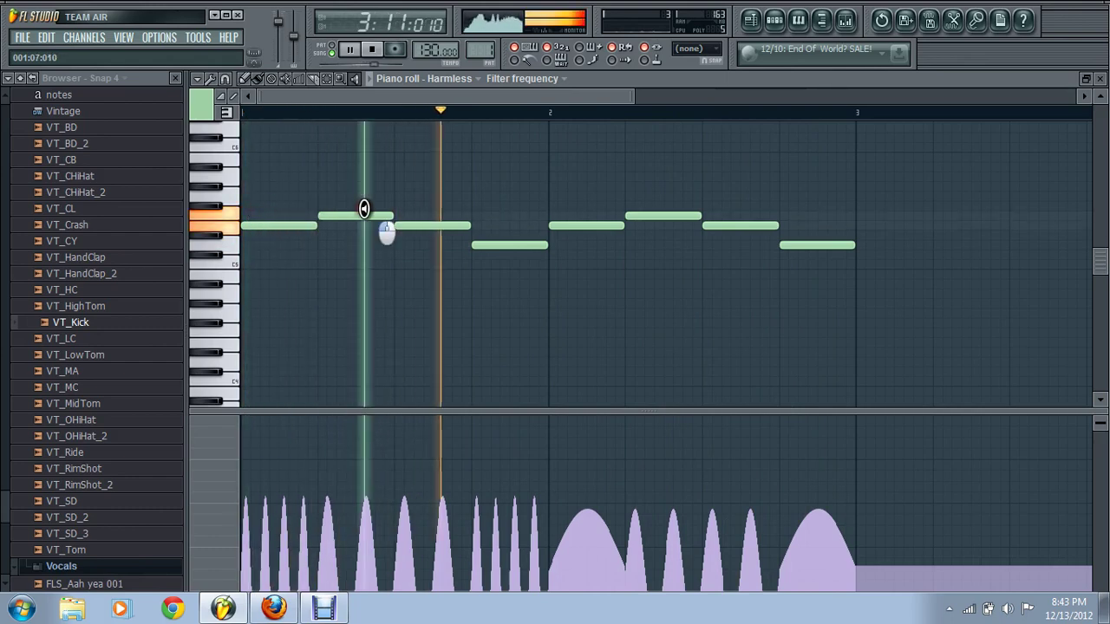
left_click(272, 212)
left_click_drag(272, 214, 272, 213)
key("space")
left_click_drag(270, 163, 327, 156)
left_click(342, 151)
left_click(283, 156)
left_click(405, 151)
left_click(522, 172)
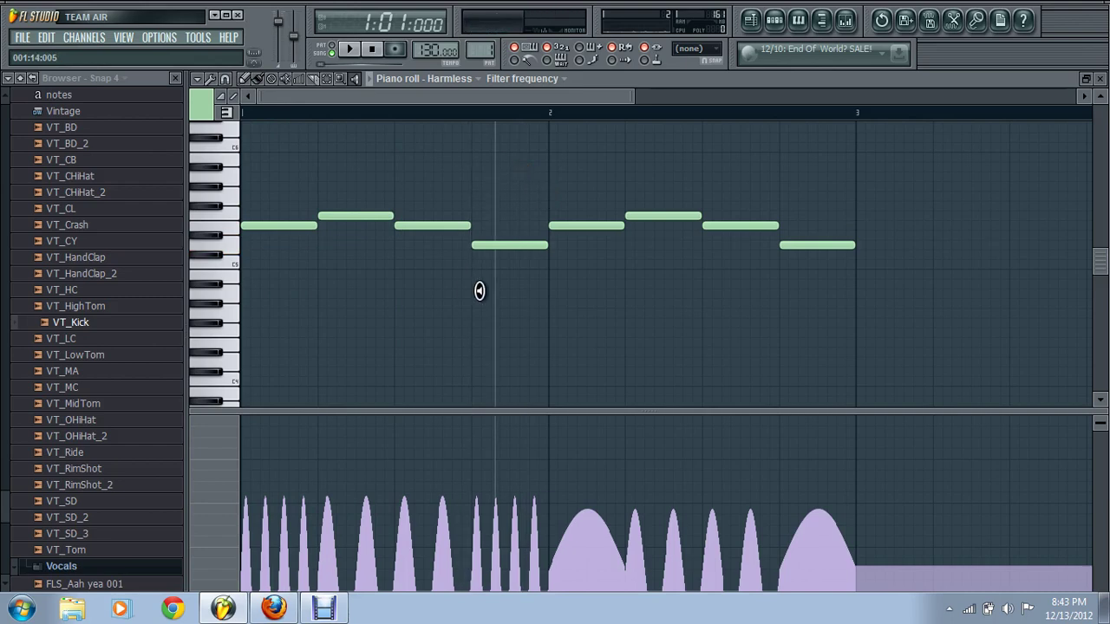
- Switch the Harmless piano roll from the playback tool back to the Paint tool
mouse_move(514, 252)
left_mouse_down()
mouse_move(511, 396)
mouse_move(413, 426)
mouse_move(413, 260)
mouse_move(248, 62)
left_mouse_up()
left_click(258, 79)
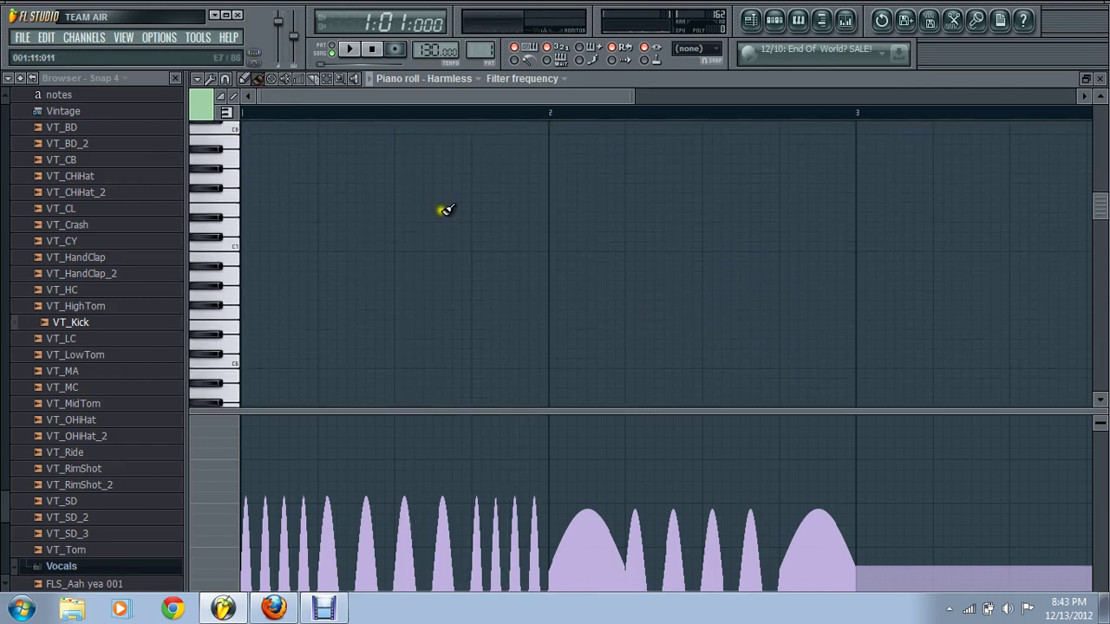
scroll(408, 332, "down", 4)
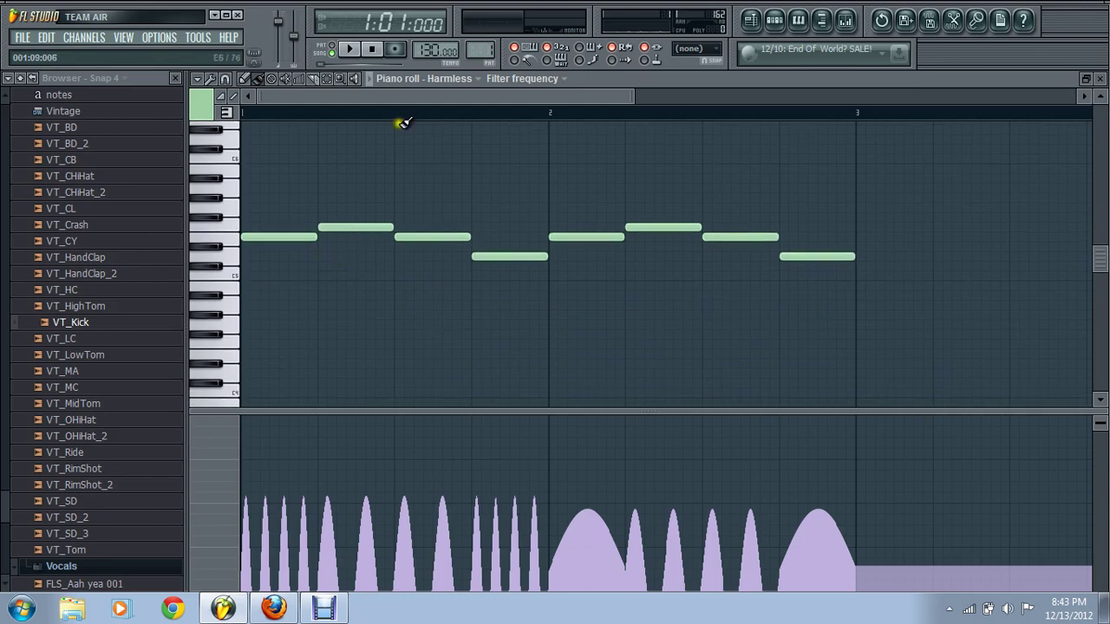
- Review the Pattern 1 step sequencer and the Harmless piano roll, and return to the playlist
left_click(776, 22)
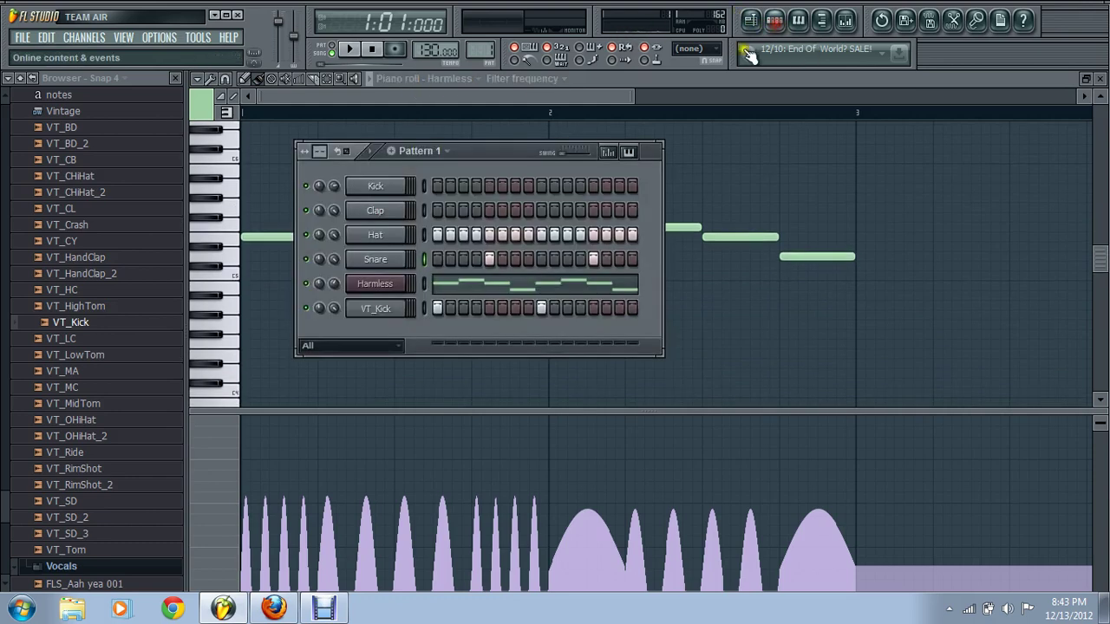
left_click(751, 21)
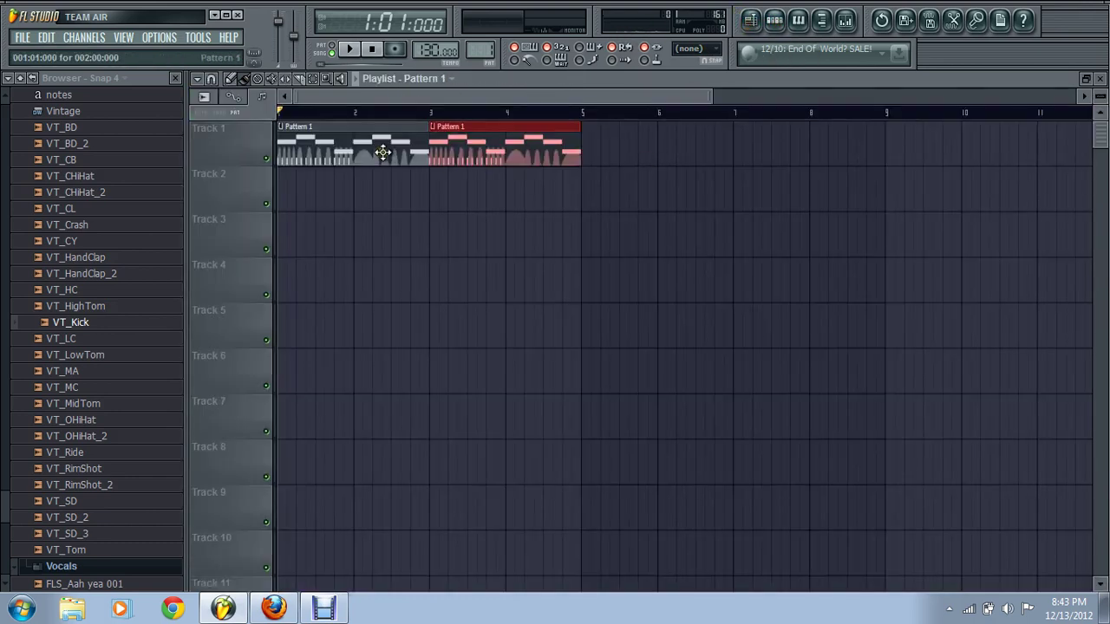
left_click(771, 20)
left_click_drag(468, 97, 381, 98)
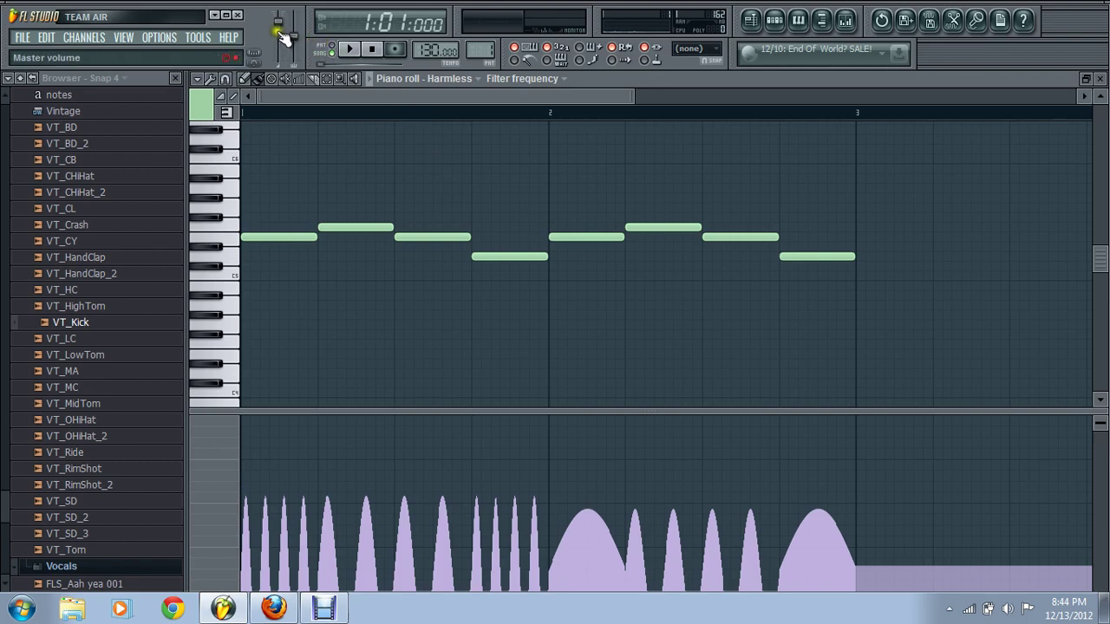
left_click(748, 24)
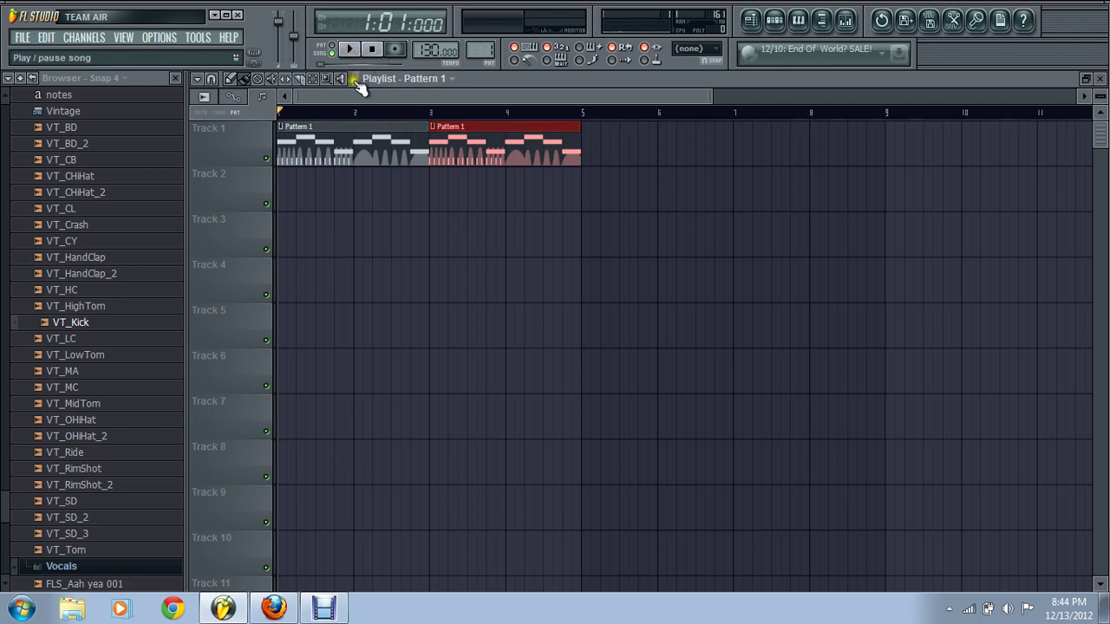
left_click_drag(353, 91, 305, 112)
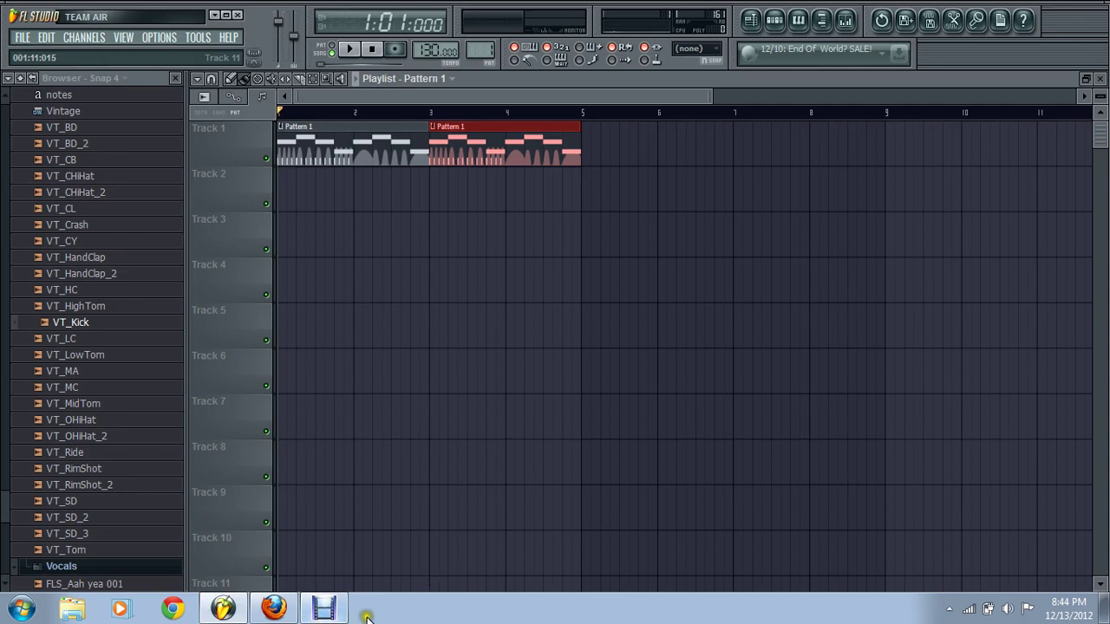
left_click(325, 609)
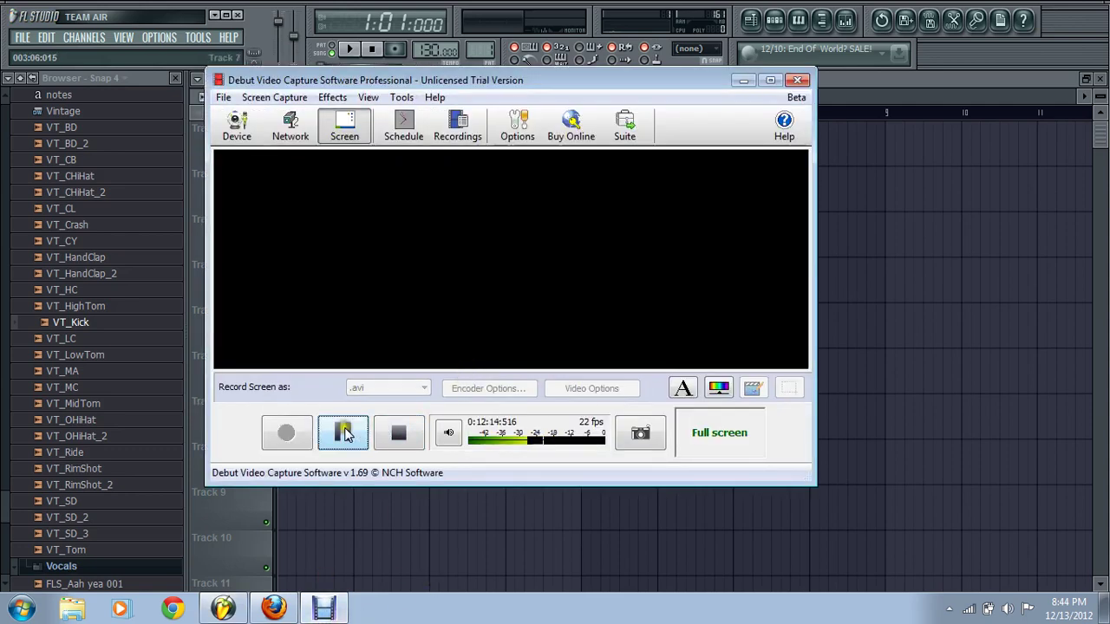